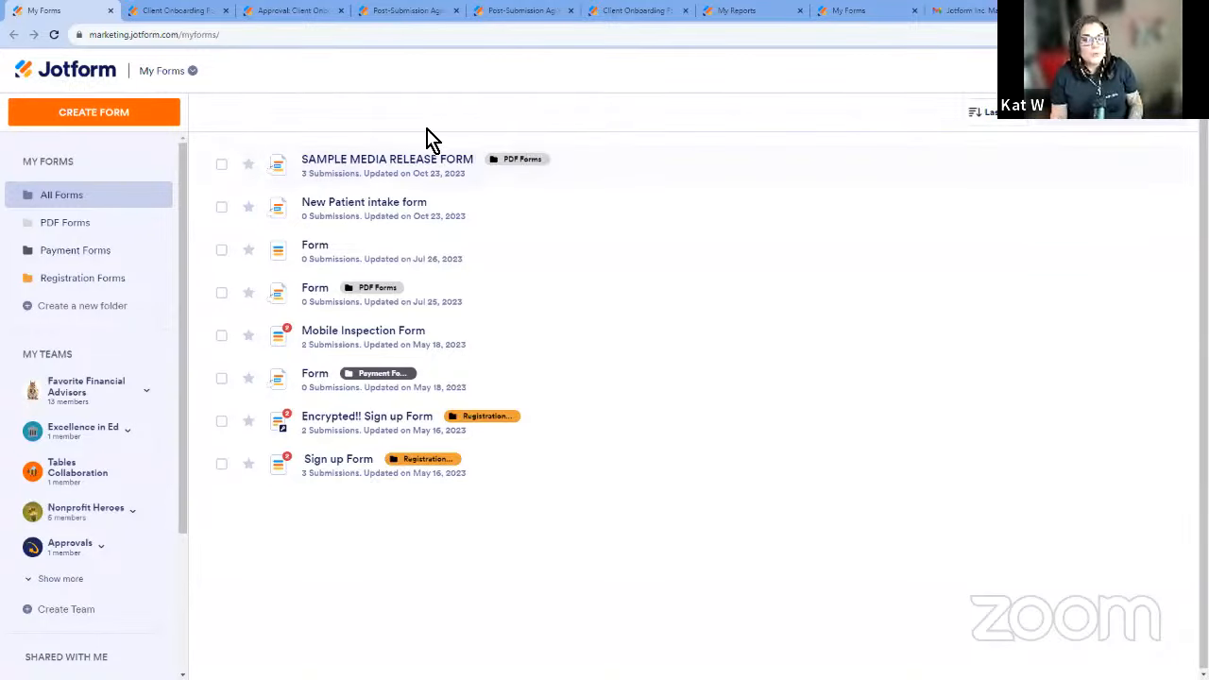
Open the Favorite Financial Advisors team workspace and view the asset types that can be created there.
click(122, 408)
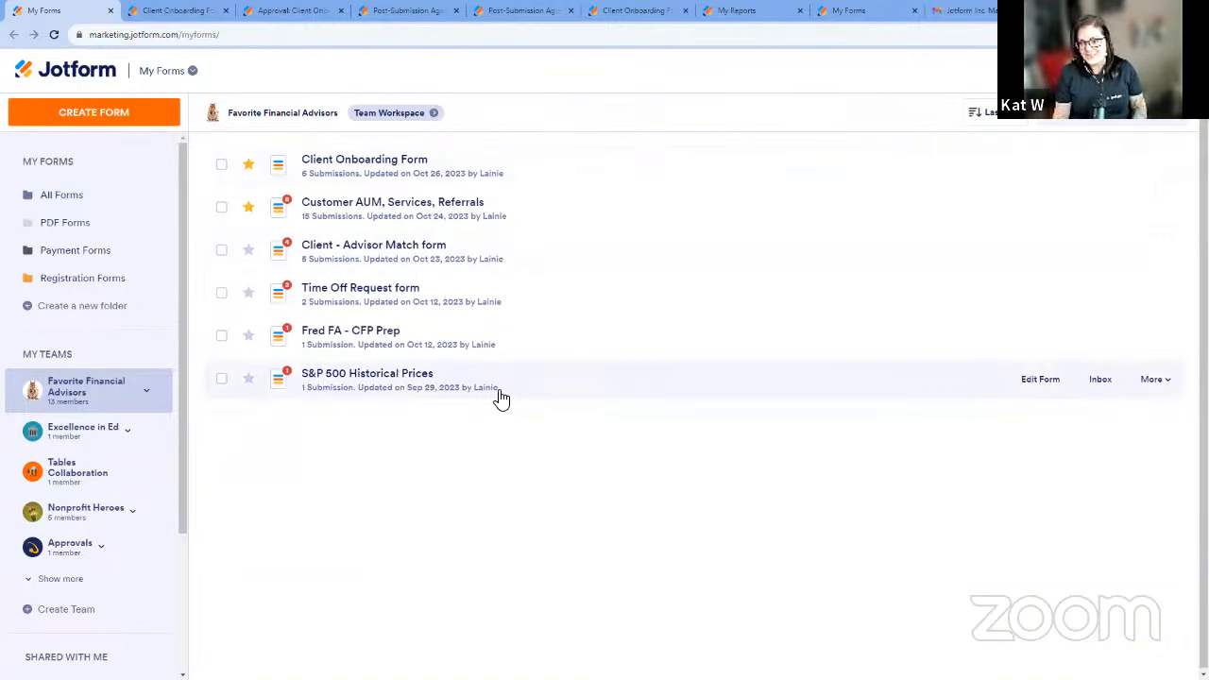
click(405, 124)
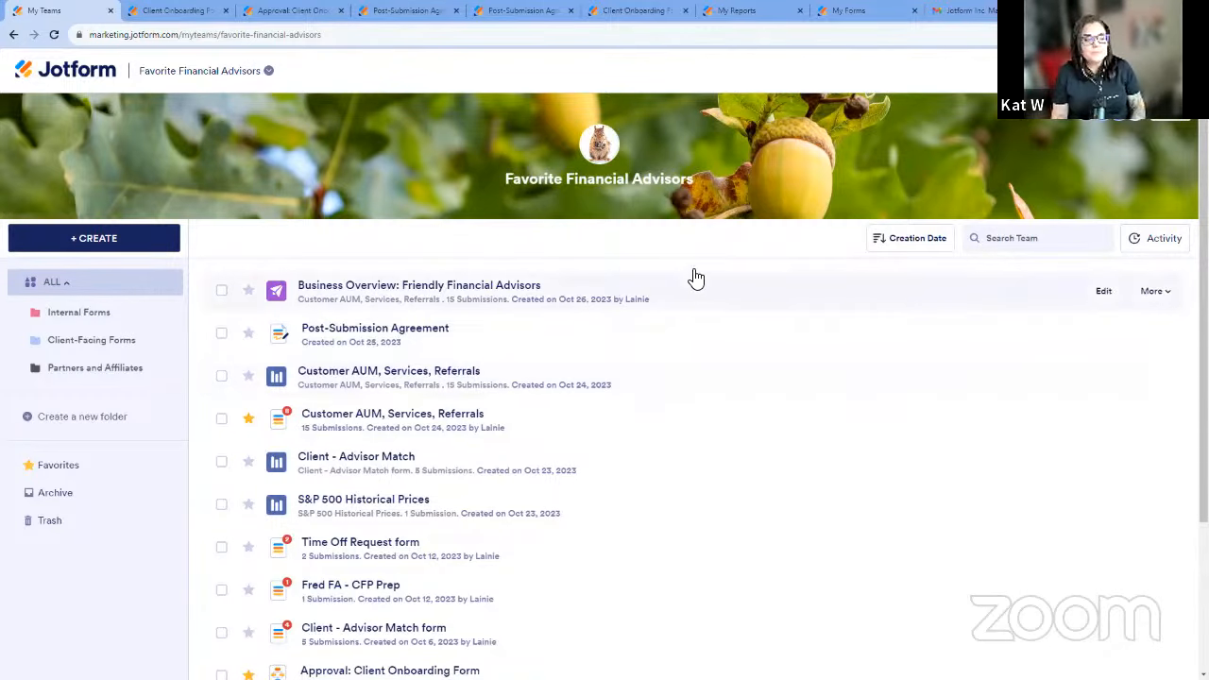
click(111, 242)
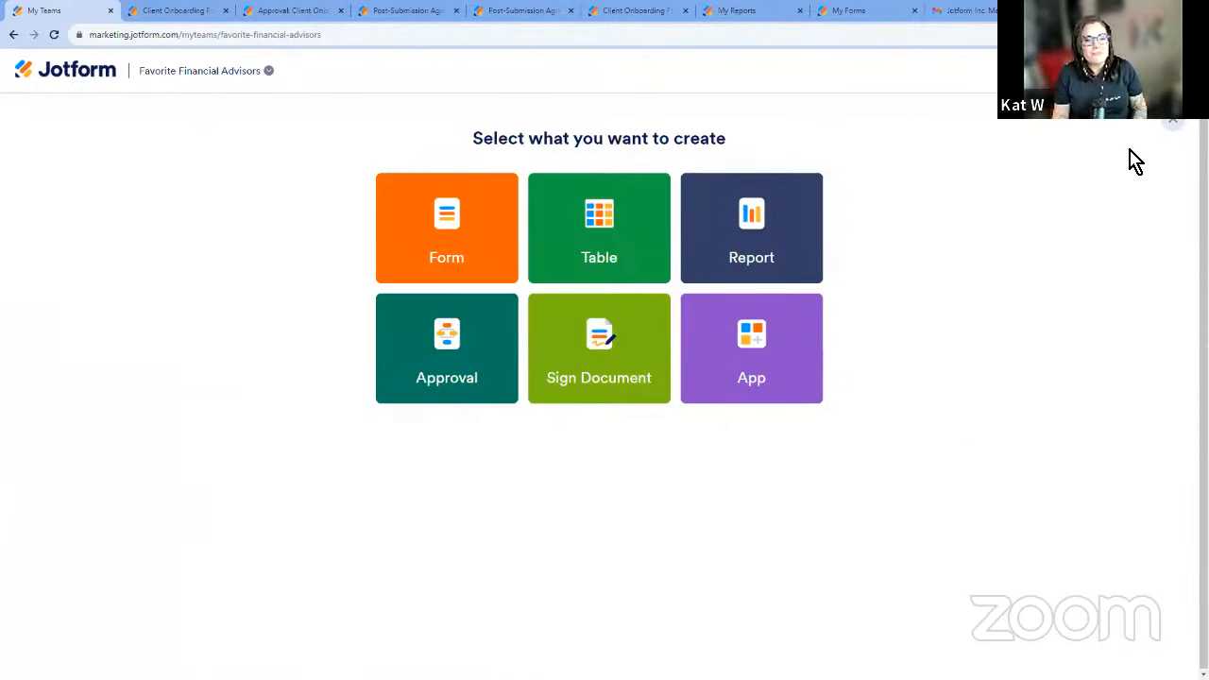
click(1158, 124)
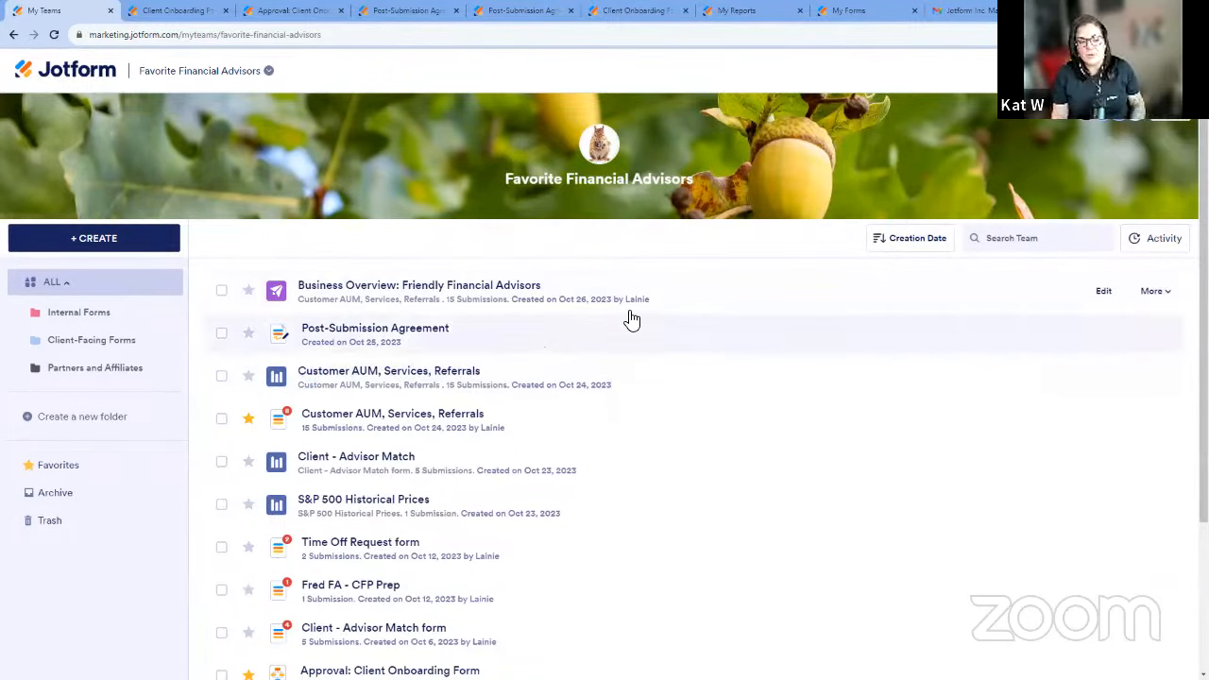
Look through the team workspace's full list of forms, reports, approvals and documents.
scroll(724, 308, down, 2)
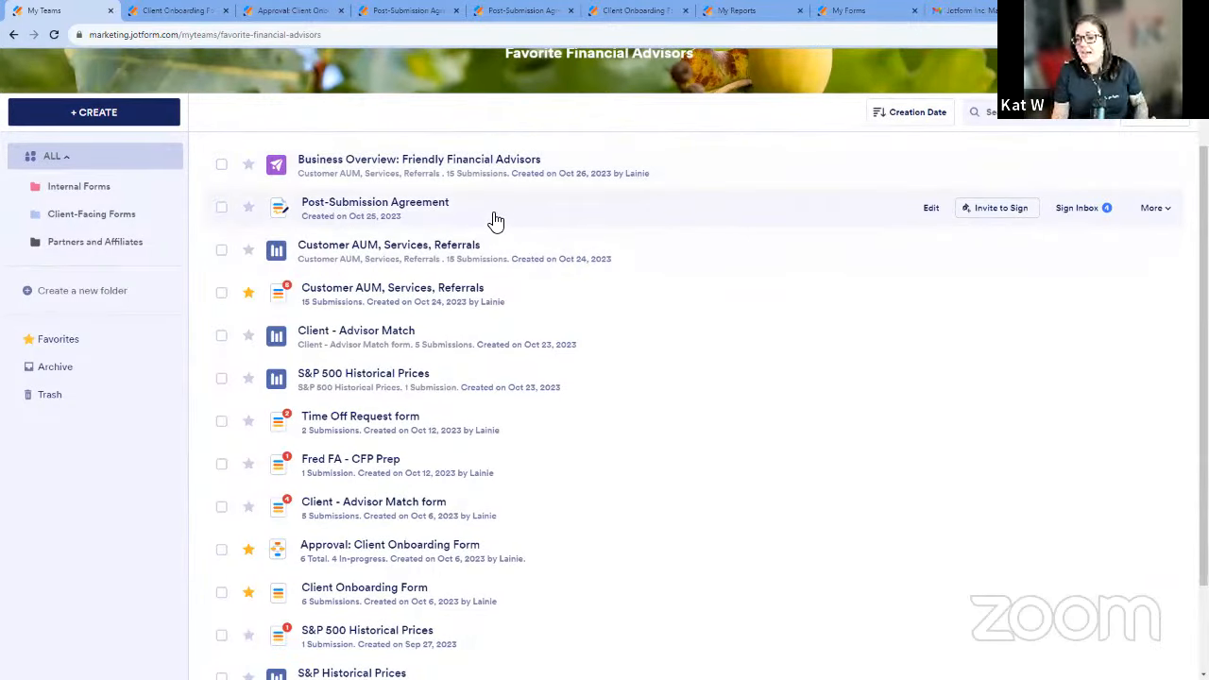
scroll(558, 422, down, 2)
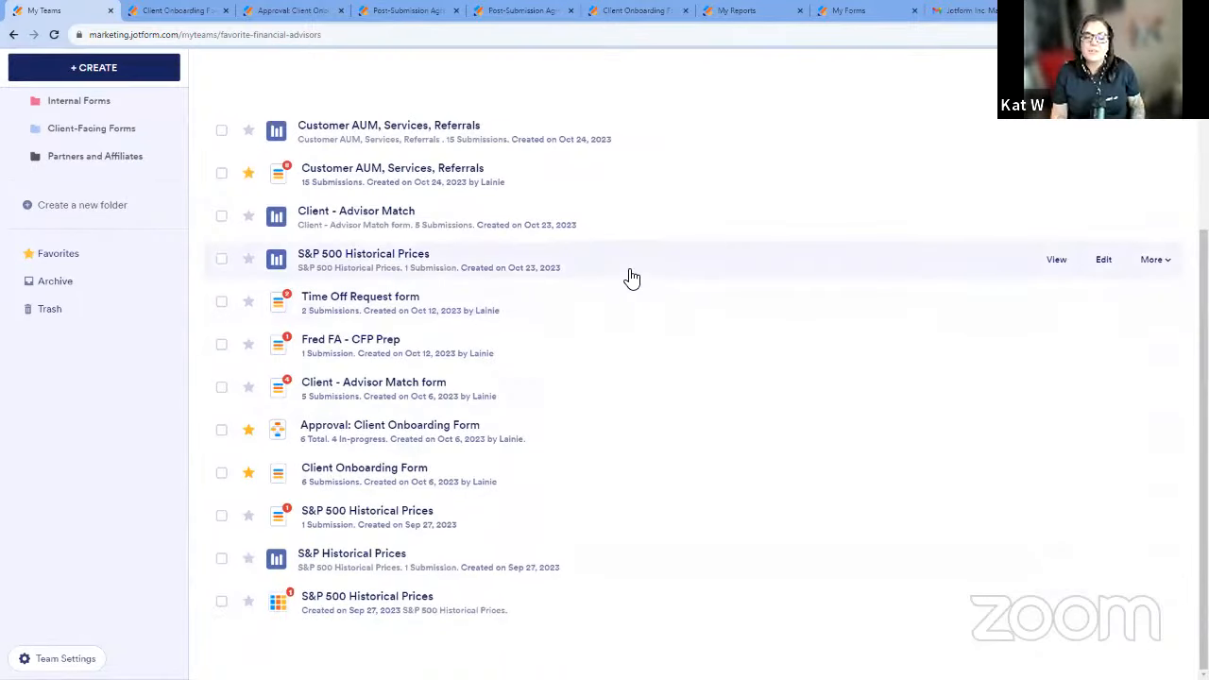
scroll(632, 278, up, 1)
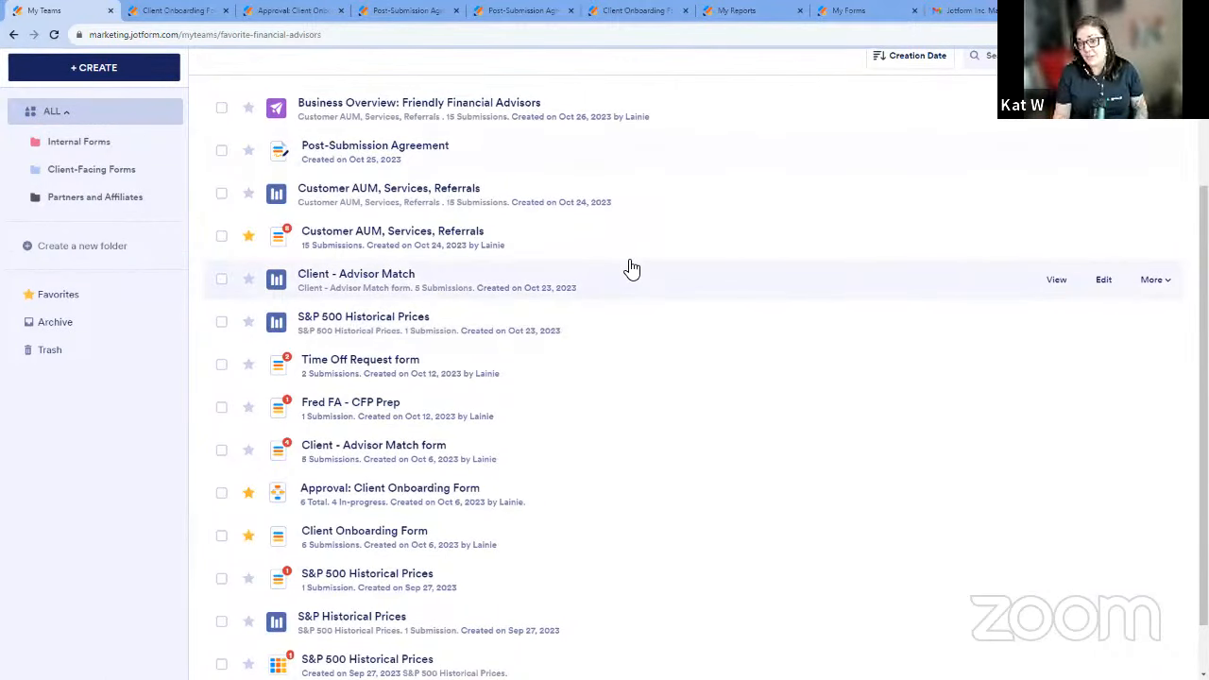
scroll(791, 369, up, 3)
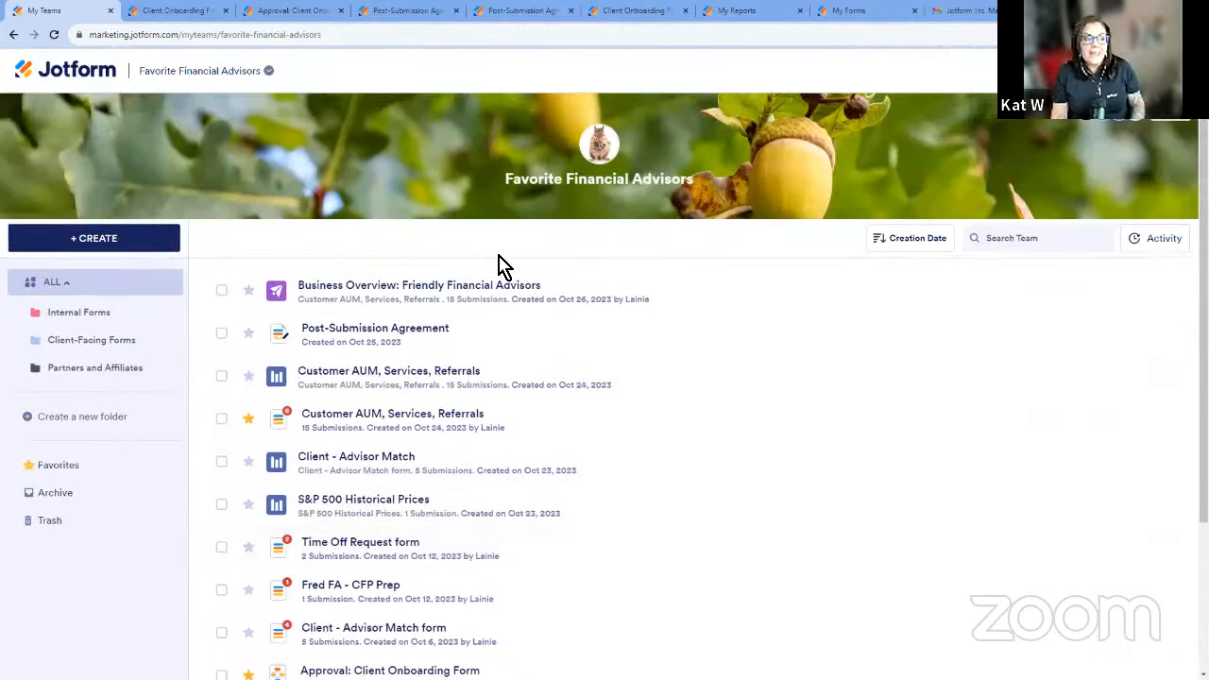
Go back to the personal All Forms list and reopen the Favorite Financial Advisors team workspace.
click(11, 35)
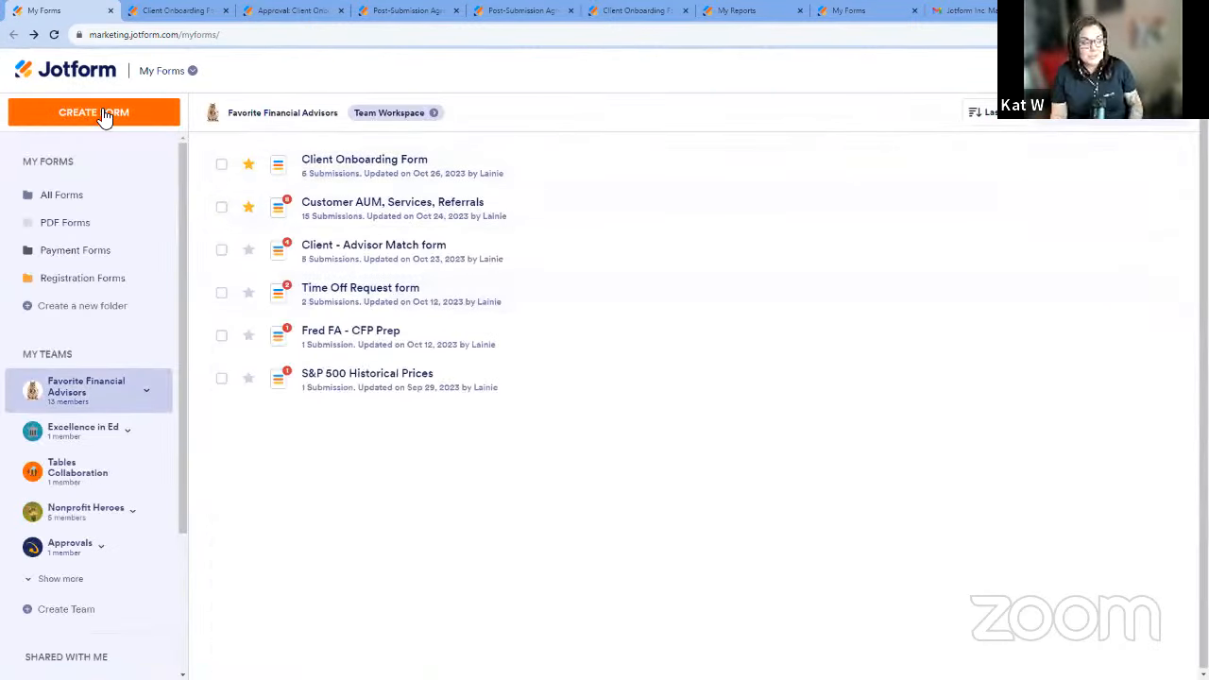
click(104, 194)
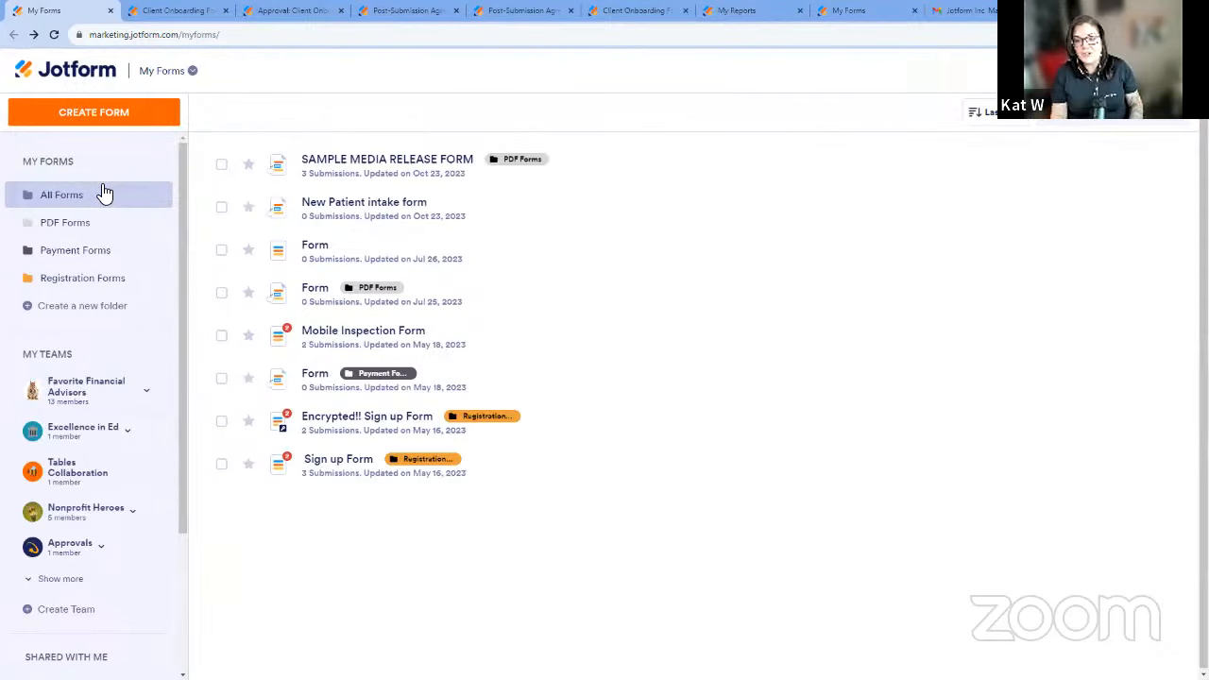
click(90, 392)
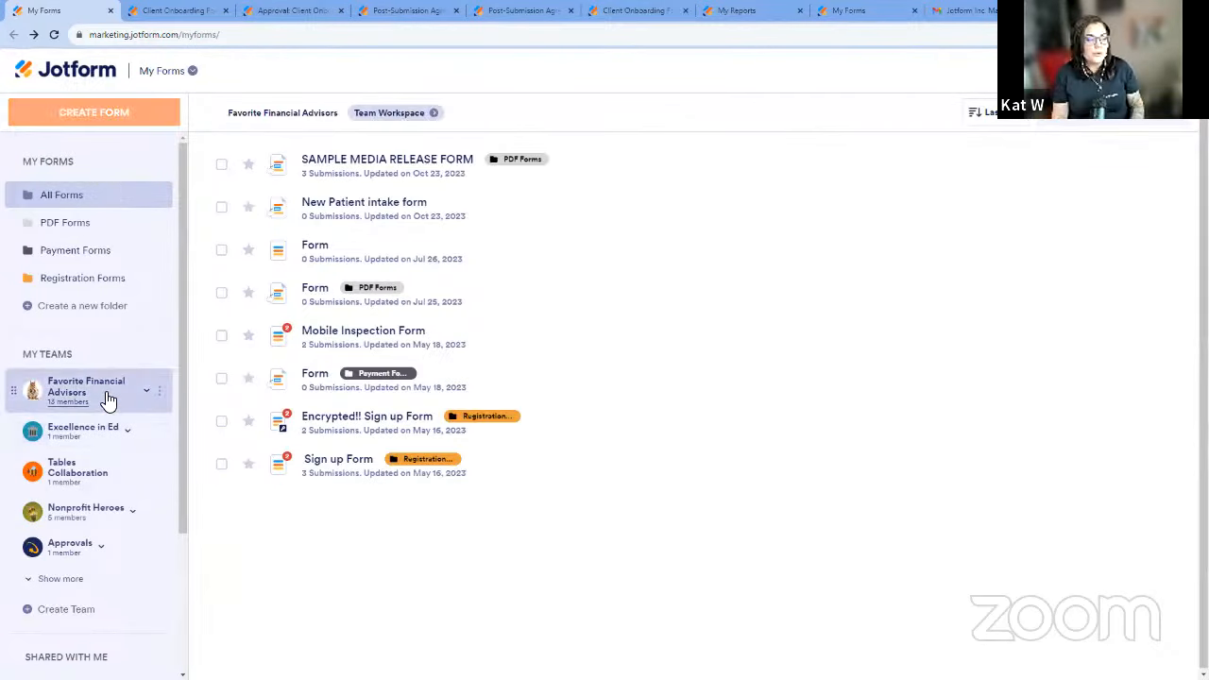
click(433, 114)
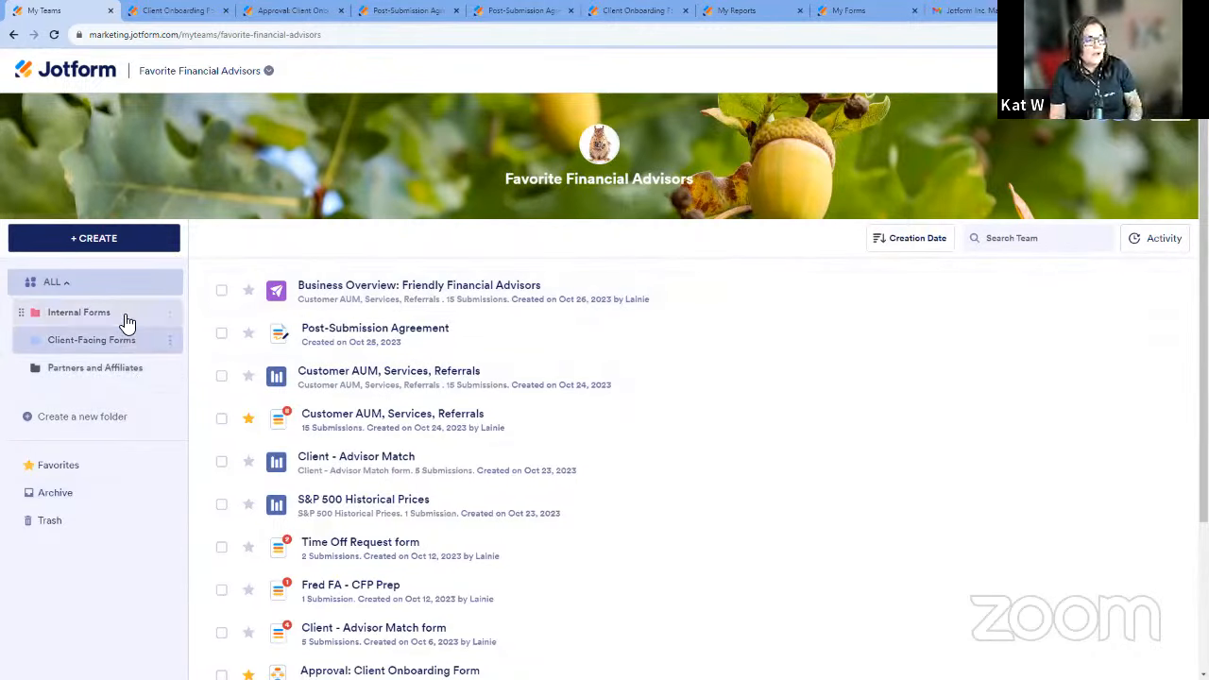
Check the team's Favorites and its Internal Forms and Client-Facing Forms folders, ending on the list of all assets.
click(97, 470)
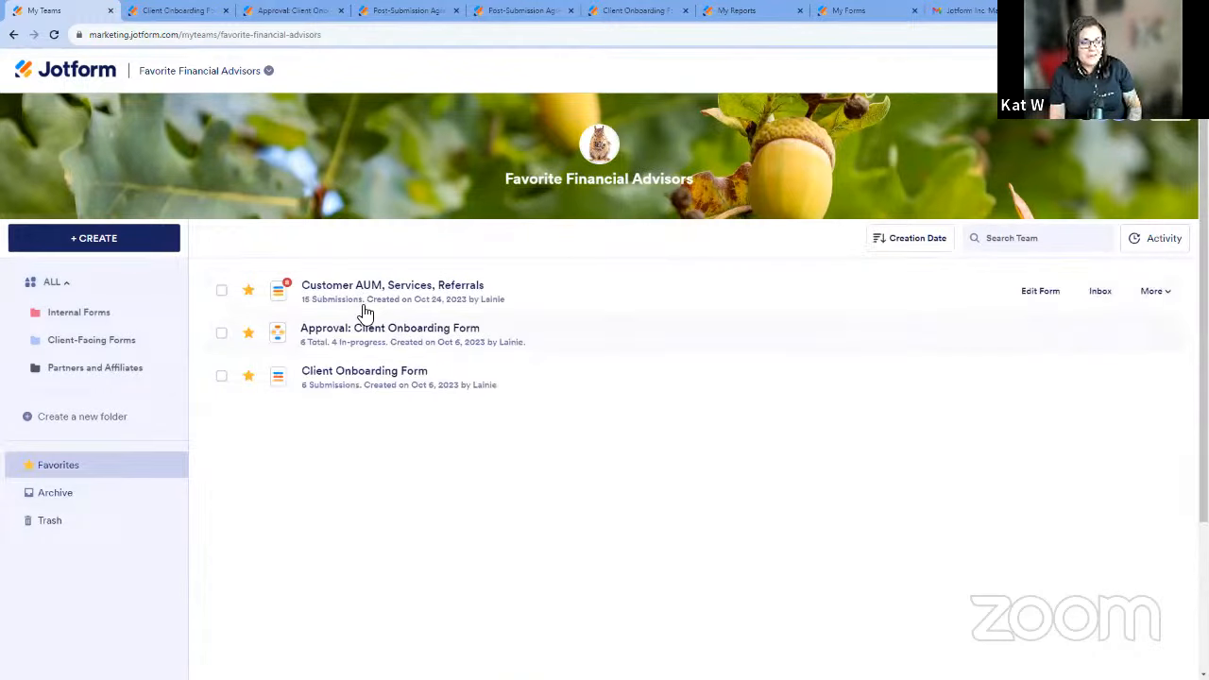
click(128, 317)
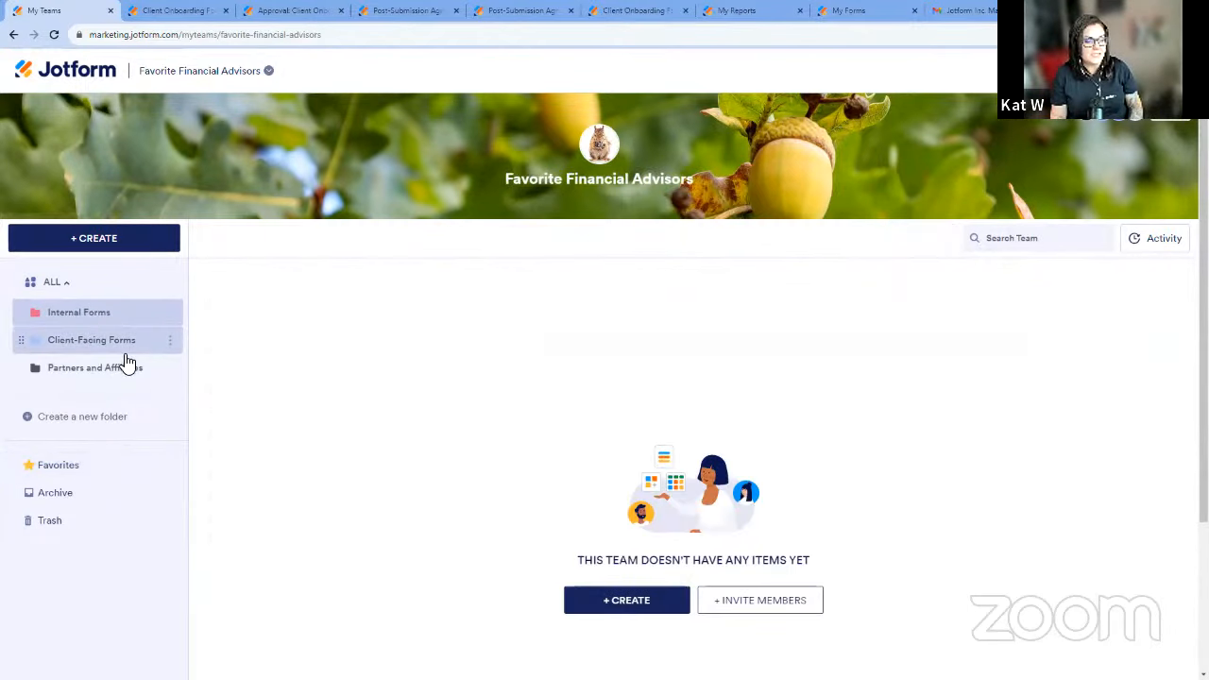
click(126, 350)
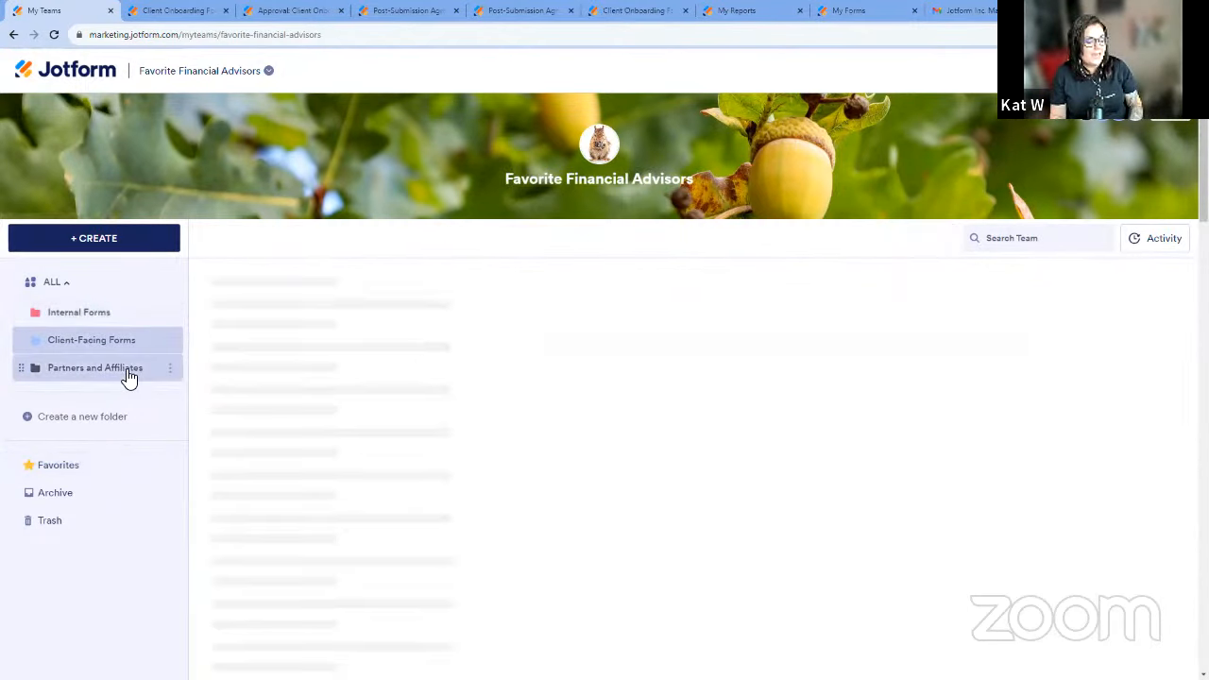
click(106, 289)
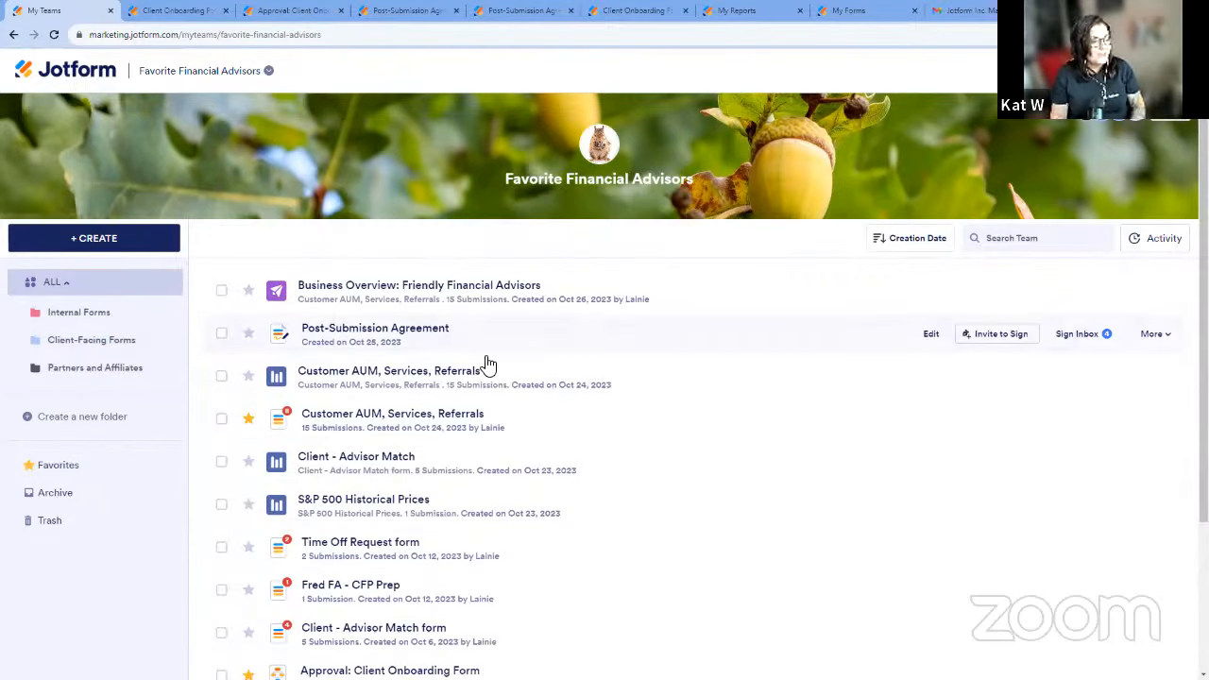
Move the Customer AUM, Services, Referrals form into the Internal Forms folder.
drag(653, 431, 118, 317)
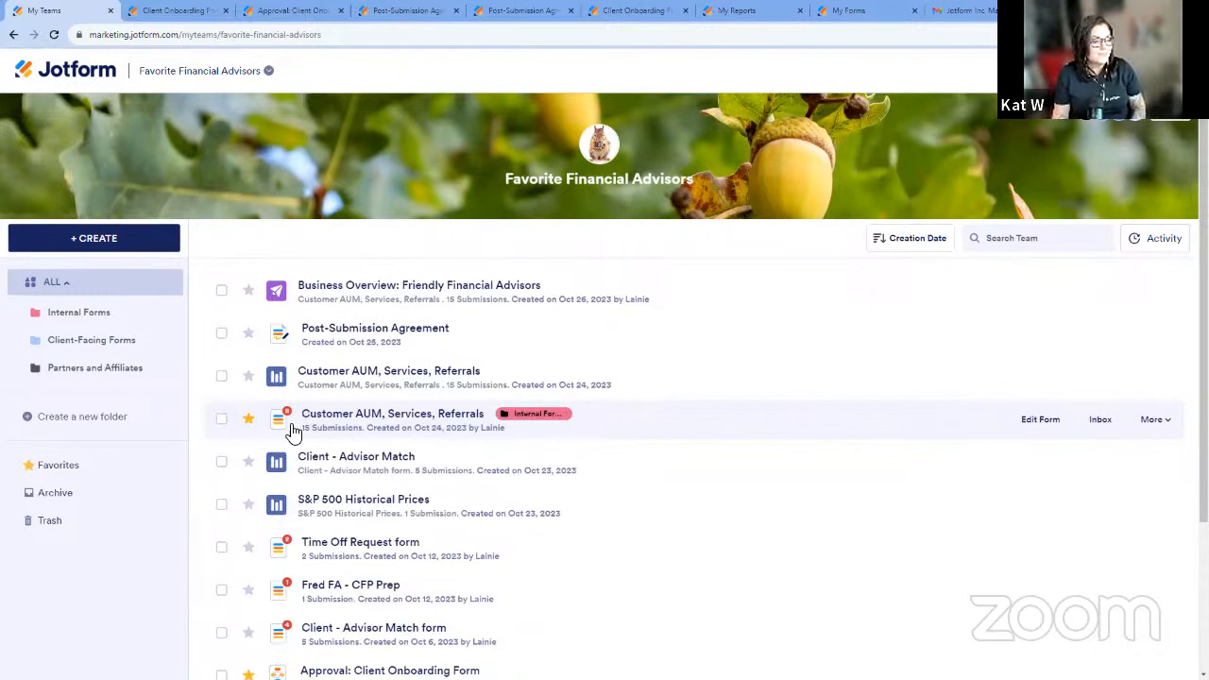
scroll(709, 415, down, 3)
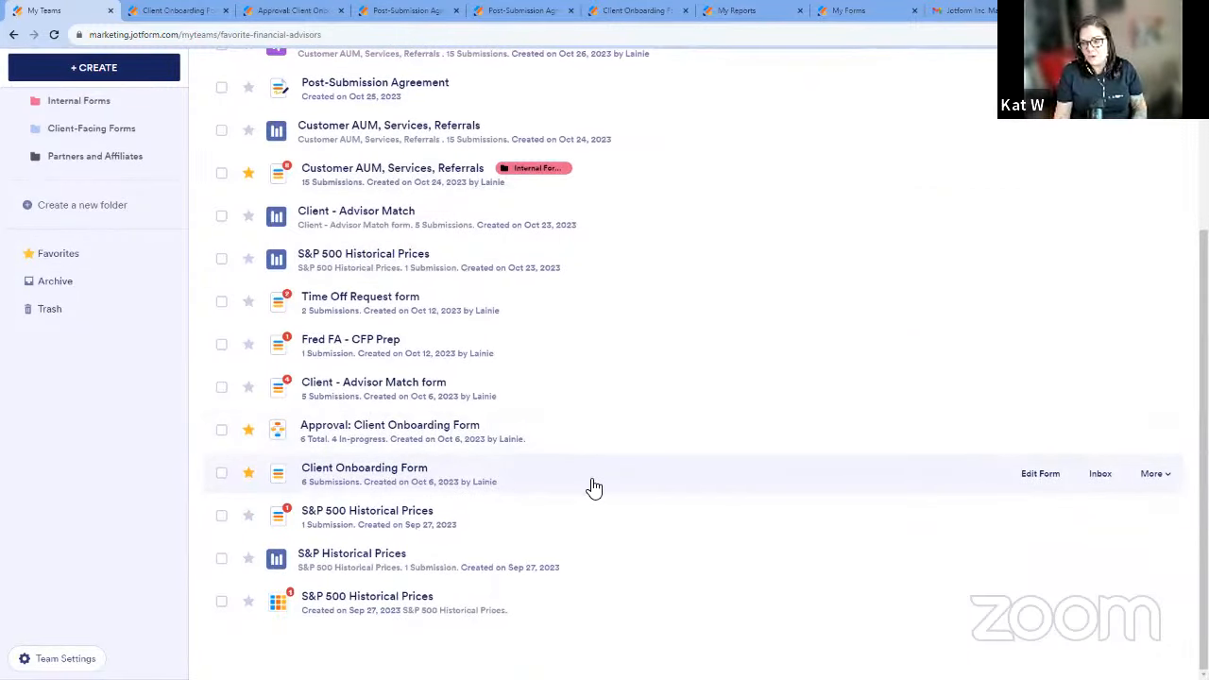
scroll(178, 372, up, 3)
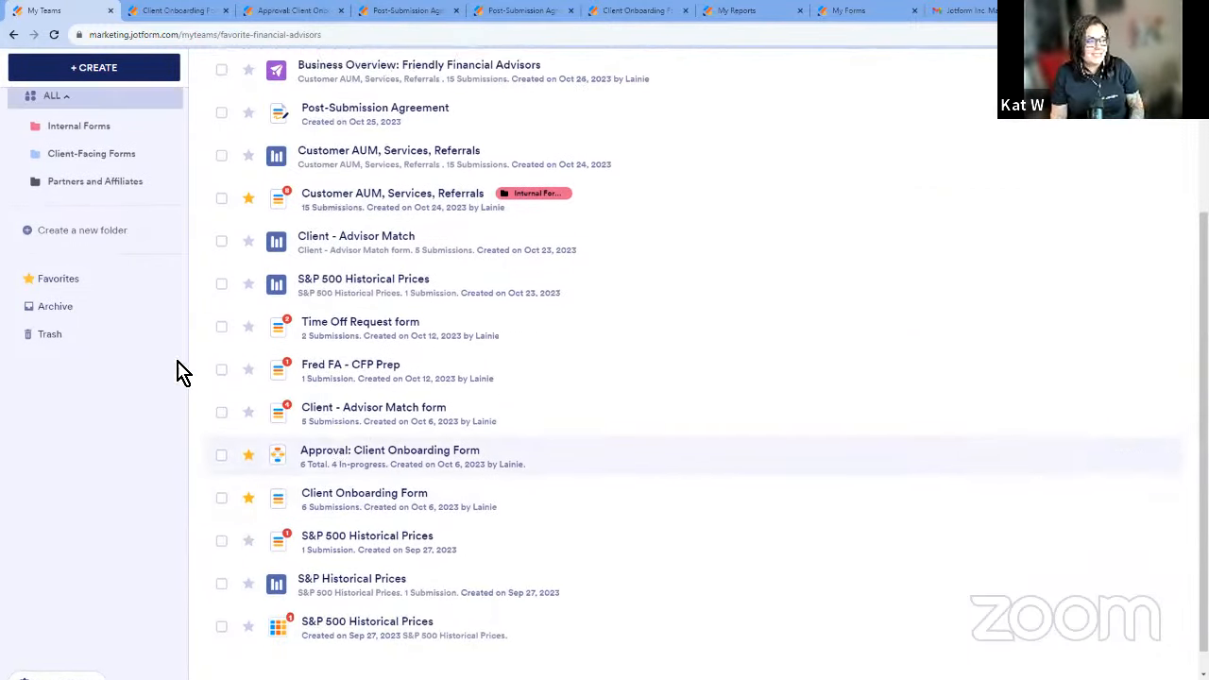
Show the team's favorites and bring up the Client Onboarding Form in the form builder to review its fields.
click(58, 409)
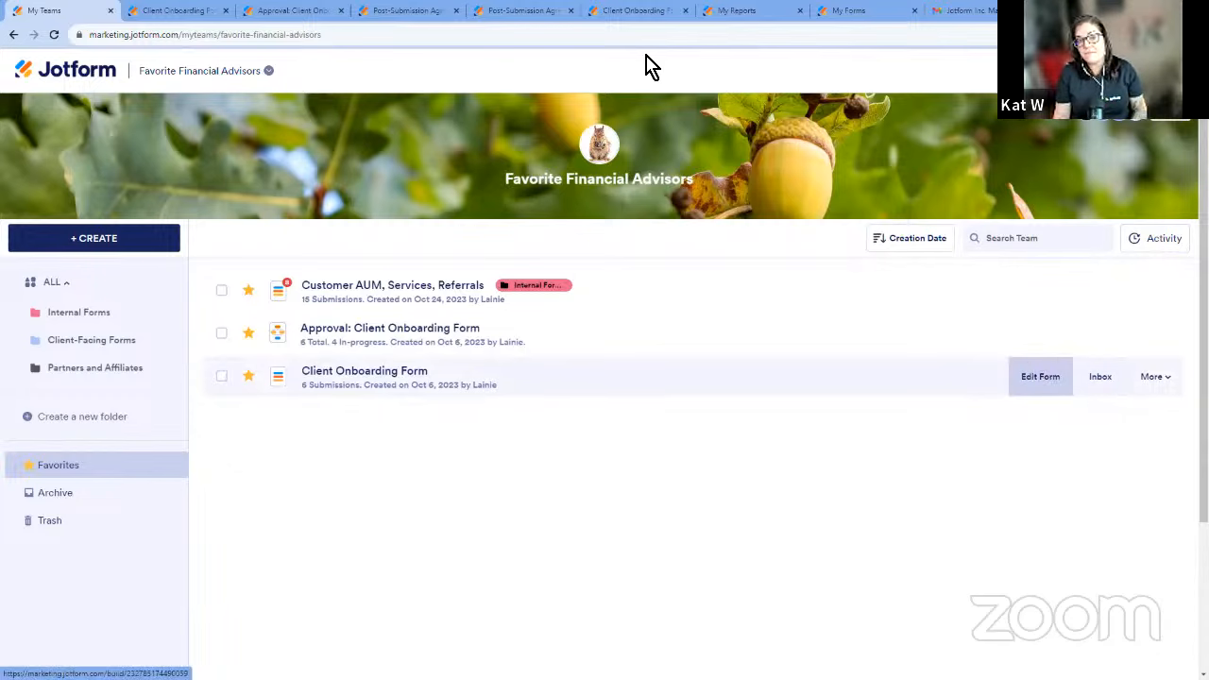
click(185, 11)
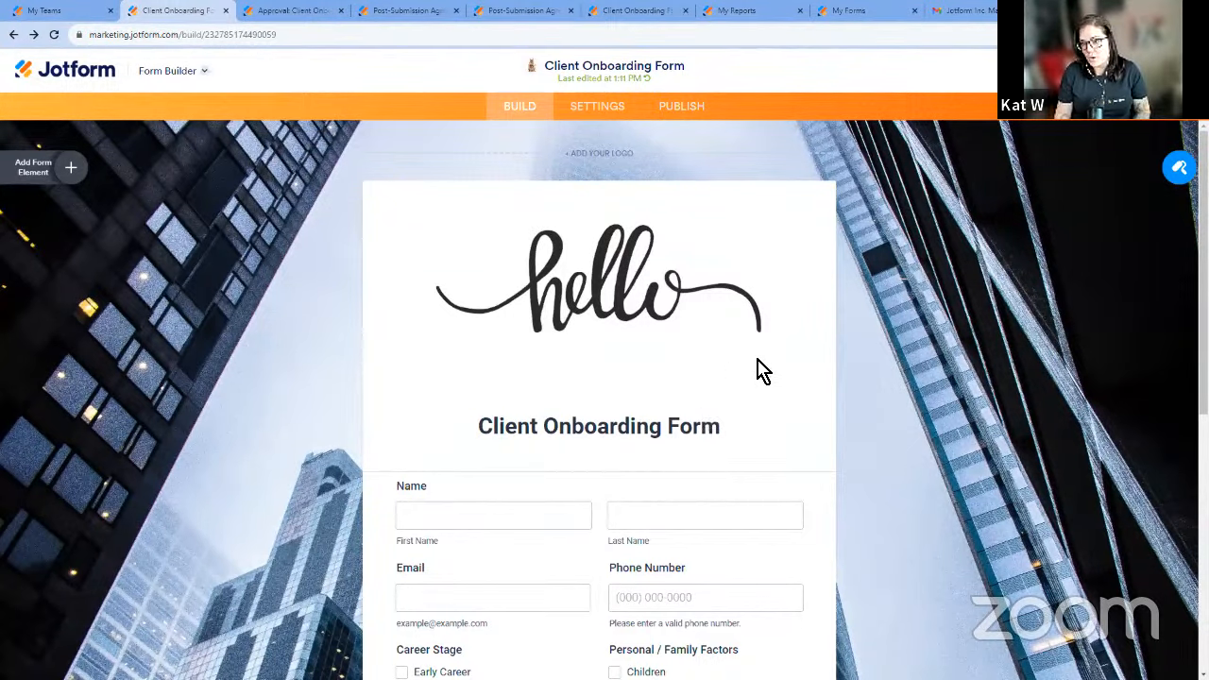
scroll(913, 304, down, 2)
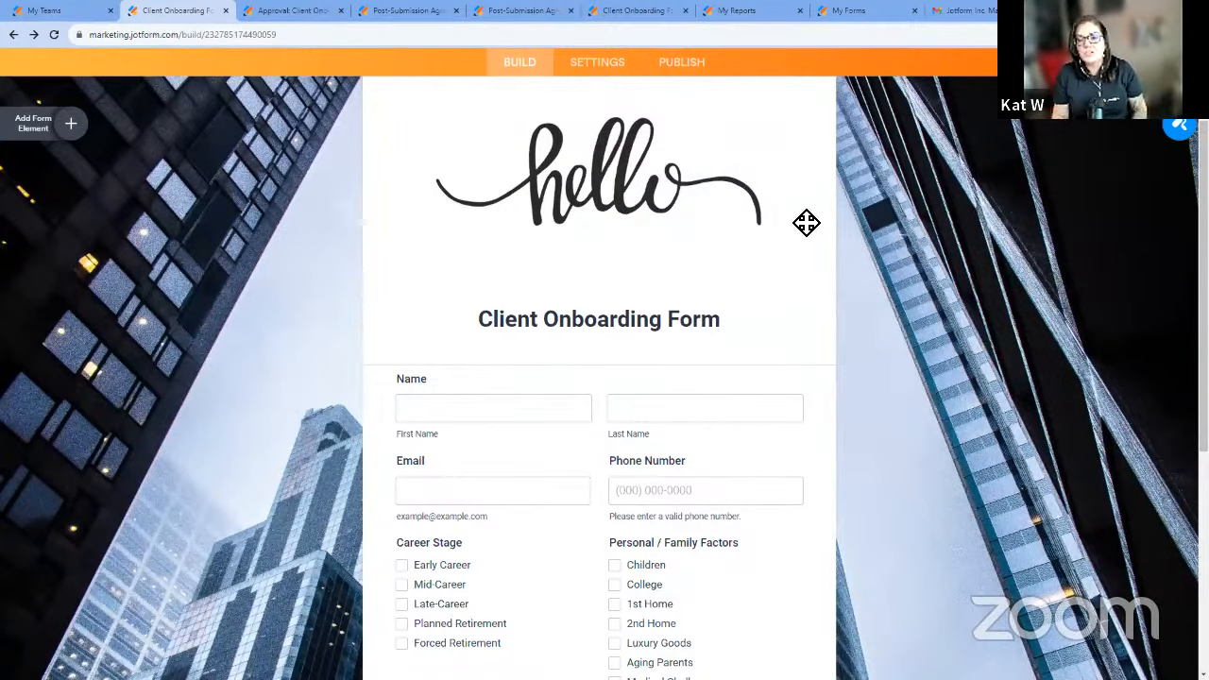
scroll(907, 236, down, 2)
Examine the form designer's color, theme and style options for the Client Onboarding Form, and close the designer.
click(1160, 136)
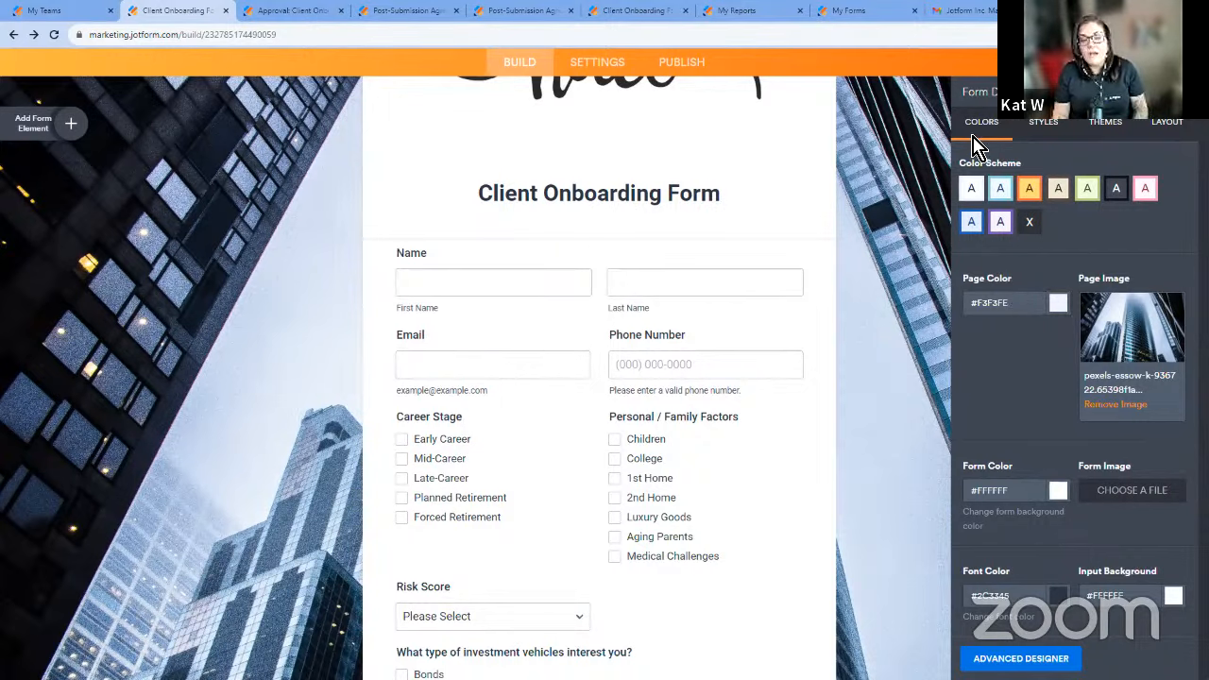
click(1105, 122)
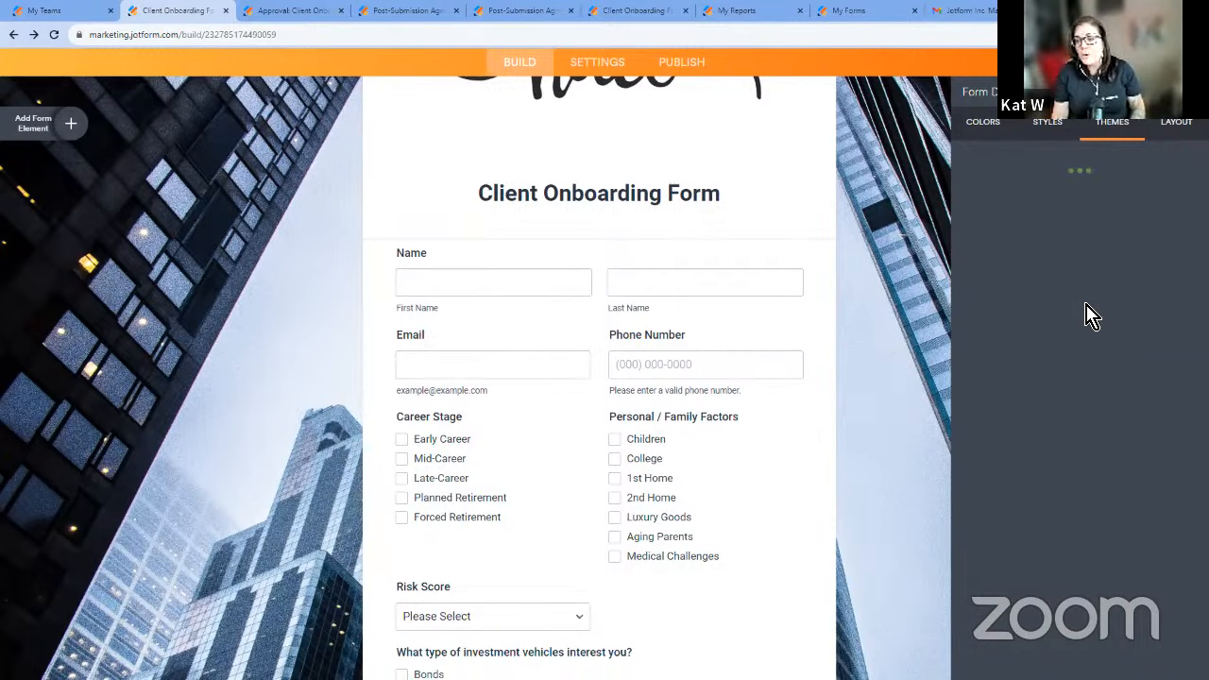
mouse_move(1071, 301)
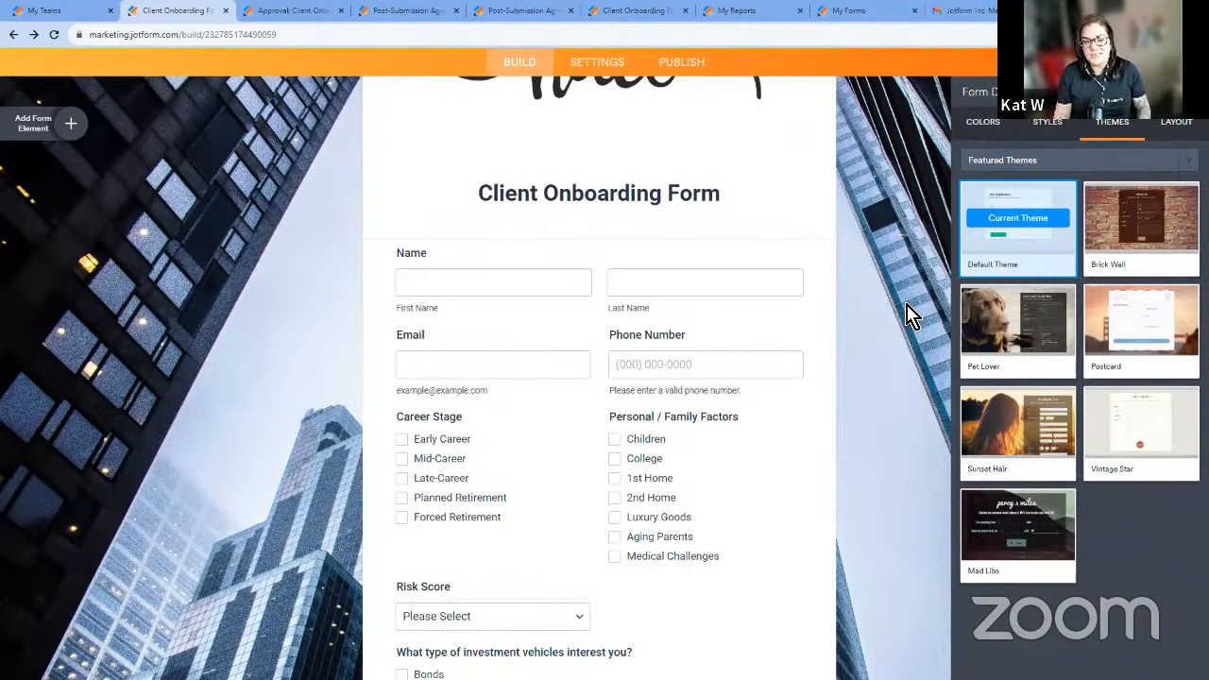
scroll(904, 303, up, 2)
mouse_move(1051, 207)
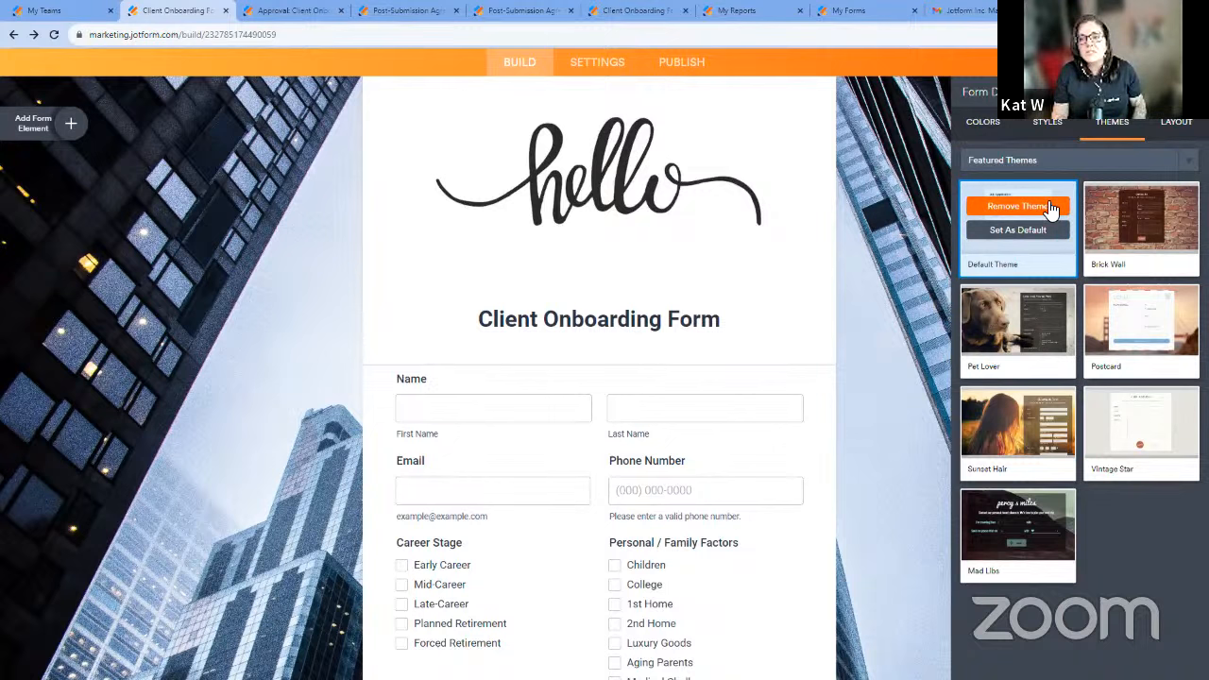
click(1059, 137)
scroll(1001, 482, down, 1)
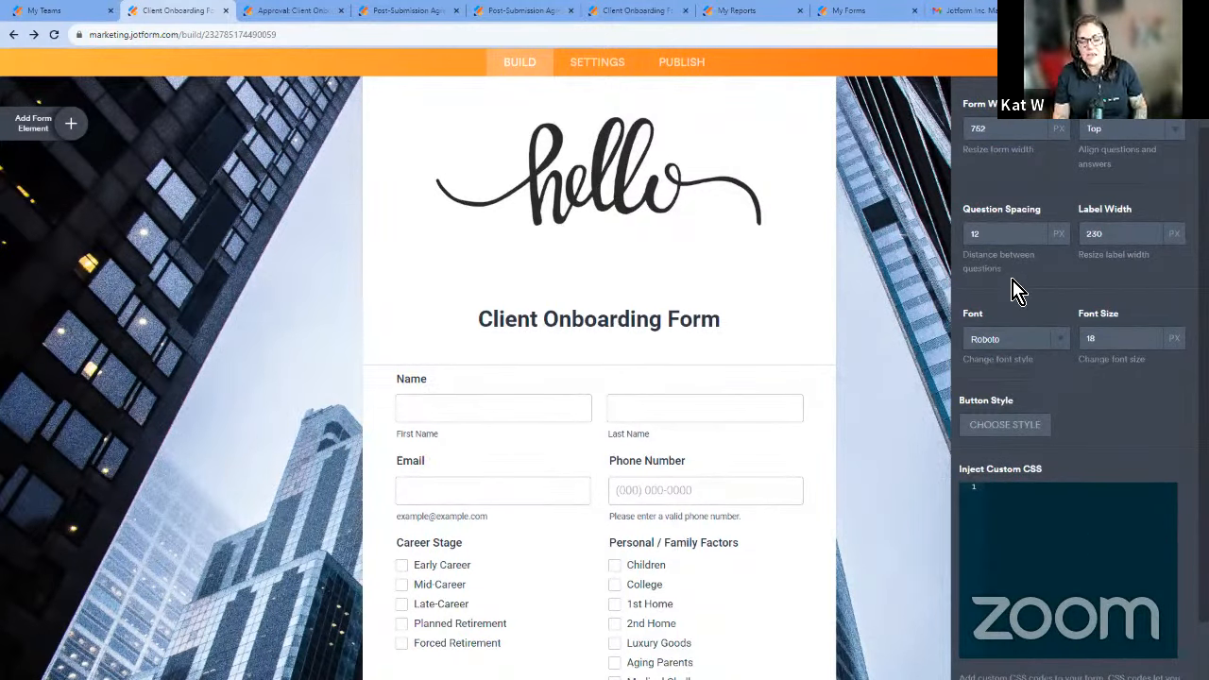
scroll(1064, 378, up, 1)
click(911, 237)
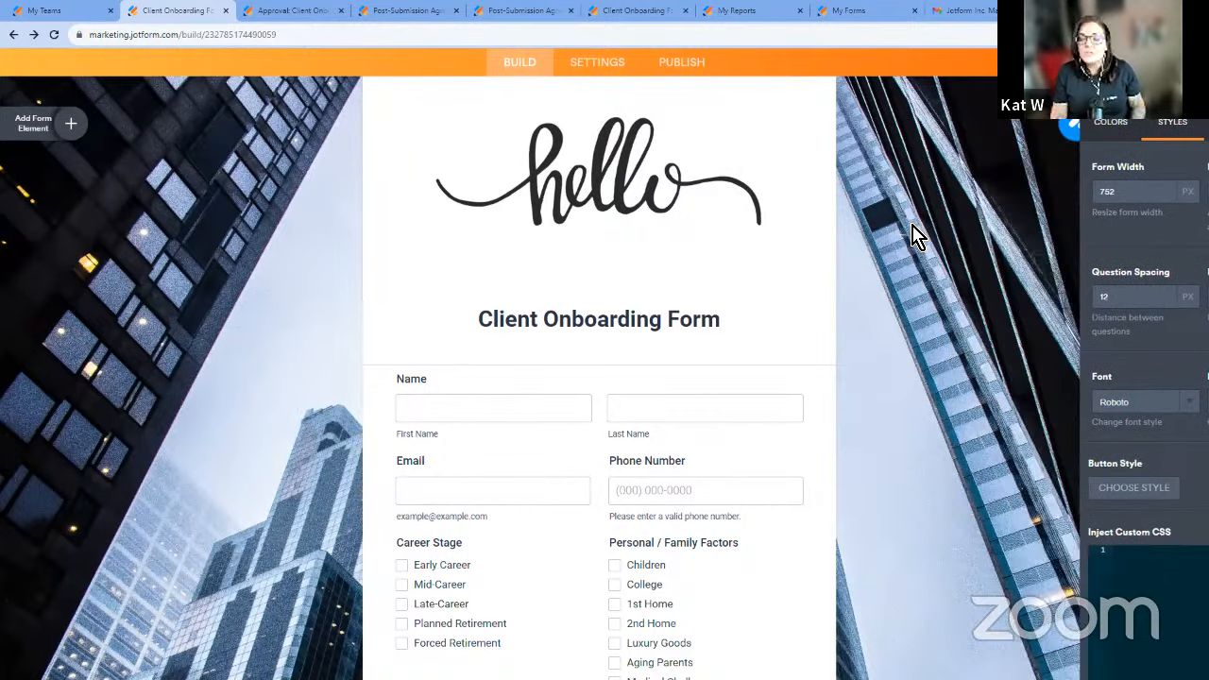
Add a File Upload field below the investment vehicles question, just above the Submit button.
click(75, 124)
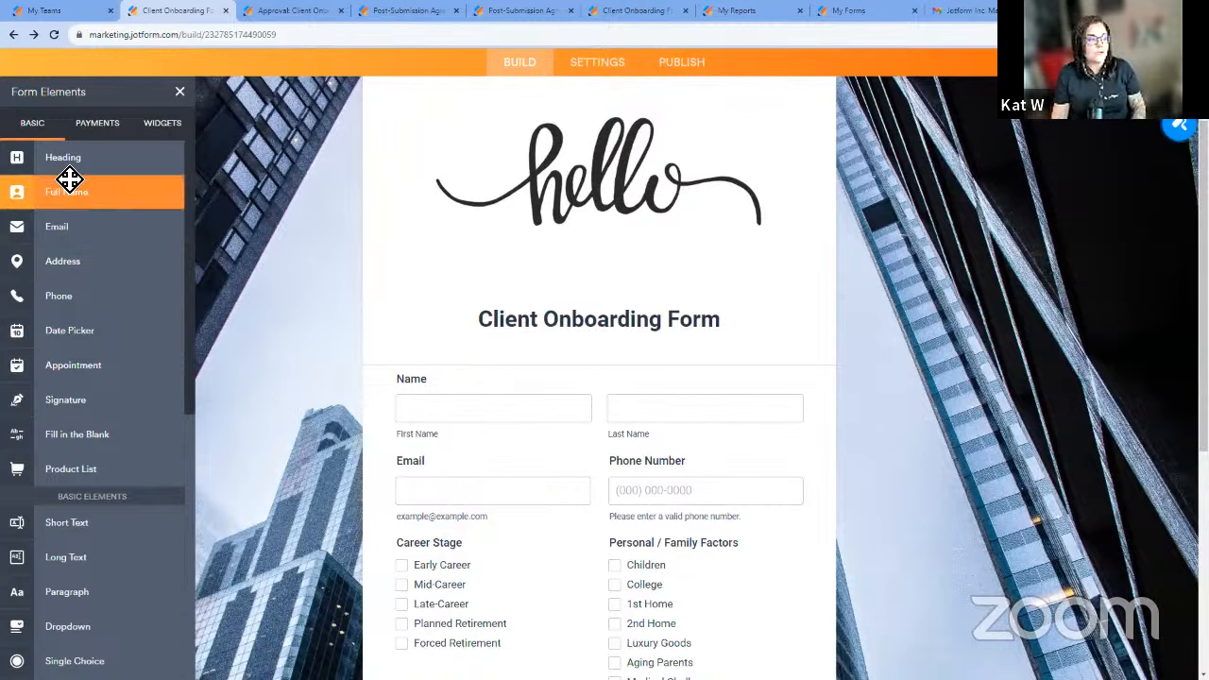
scroll(368, 320, down, 1)
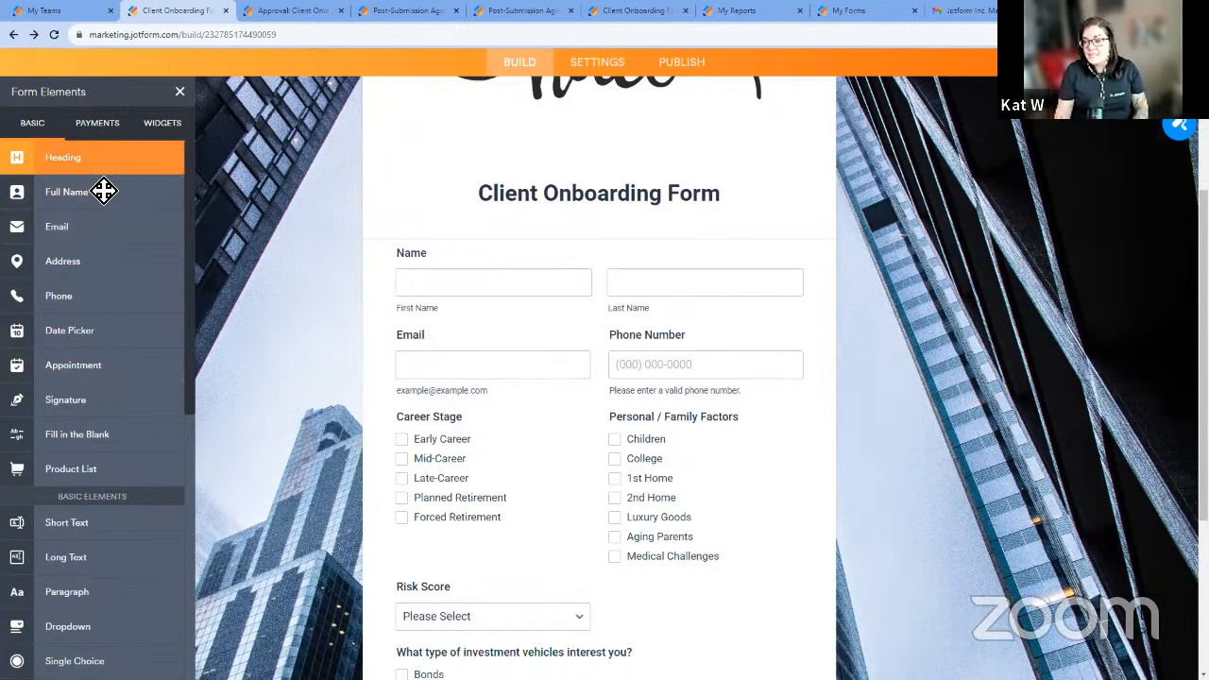
scroll(448, 346, down, 2)
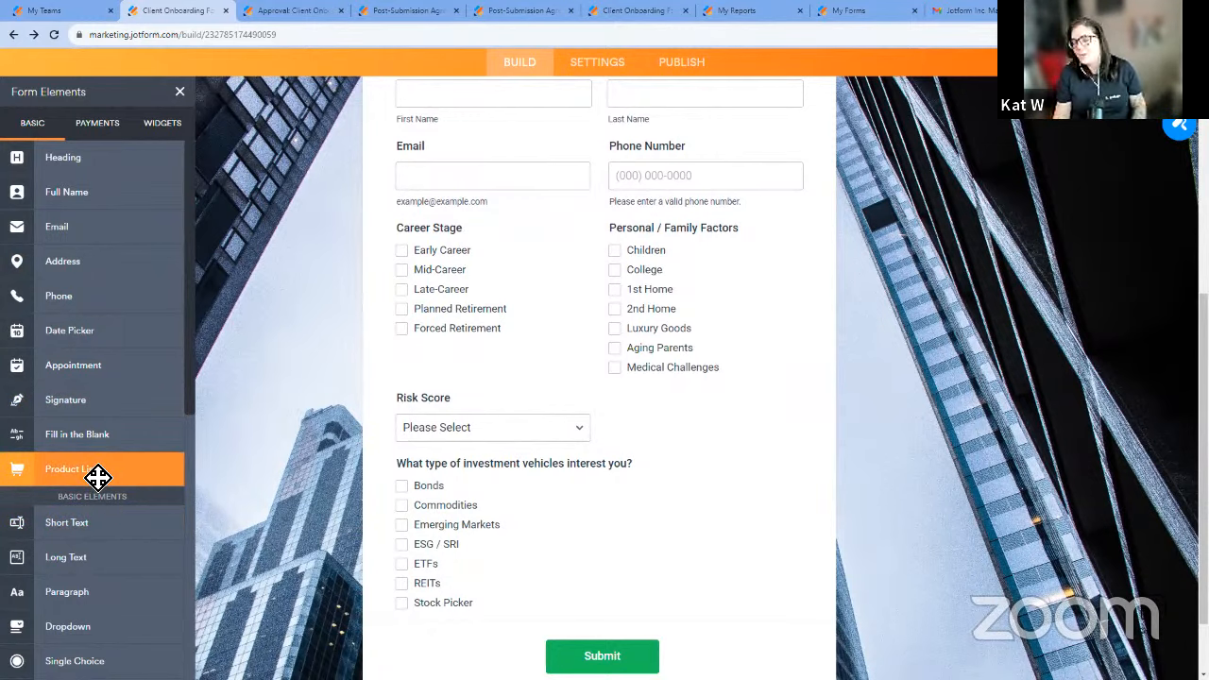
scroll(94, 425, down, 3)
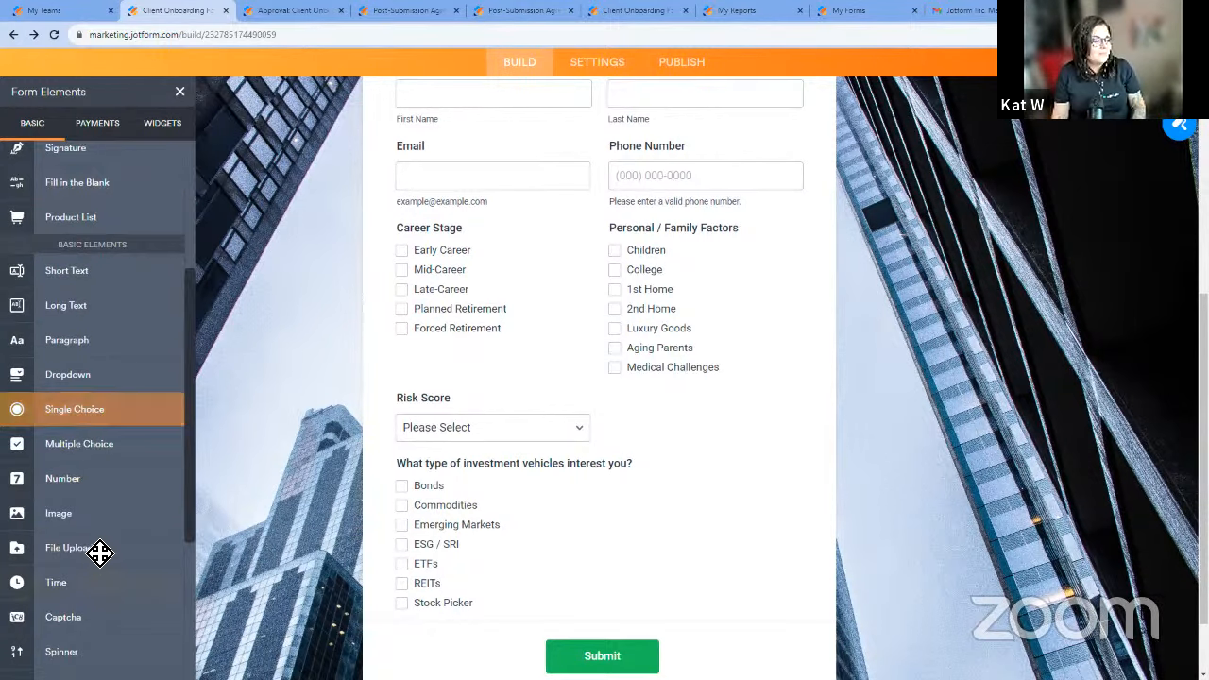
drag(101, 552, 623, 620)
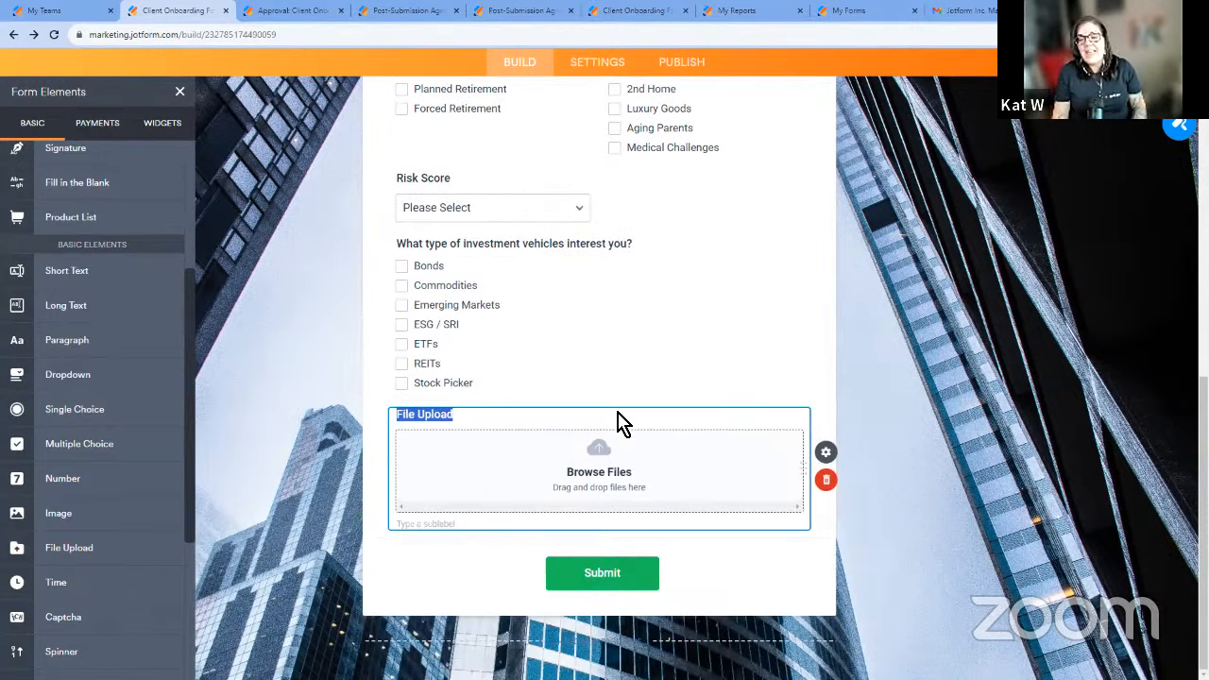
Add a Signature field directly below the File Upload field.
scroll(84, 461, down, 2)
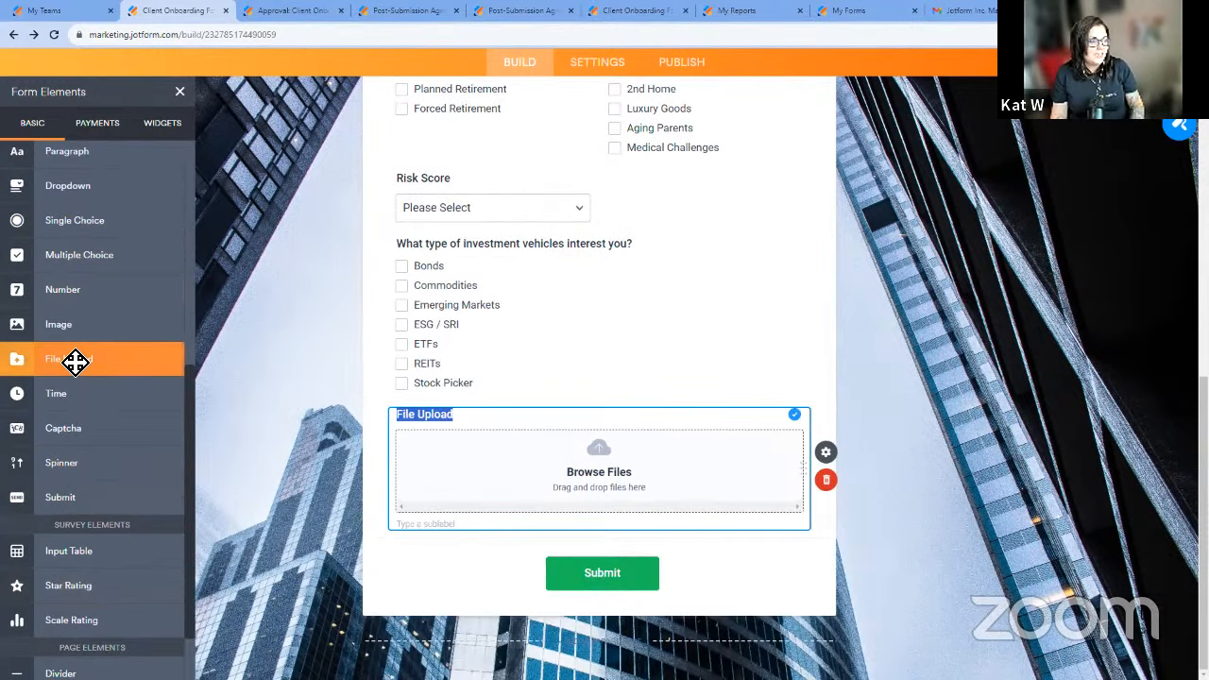
scroll(75, 362, up, 4)
mouse_move(76, 340)
mouse_down()
mouse_move(189, 354)
mouse_move(638, 612)
mouse_move(710, 548)
mouse_move(588, 440)
mouse_up()
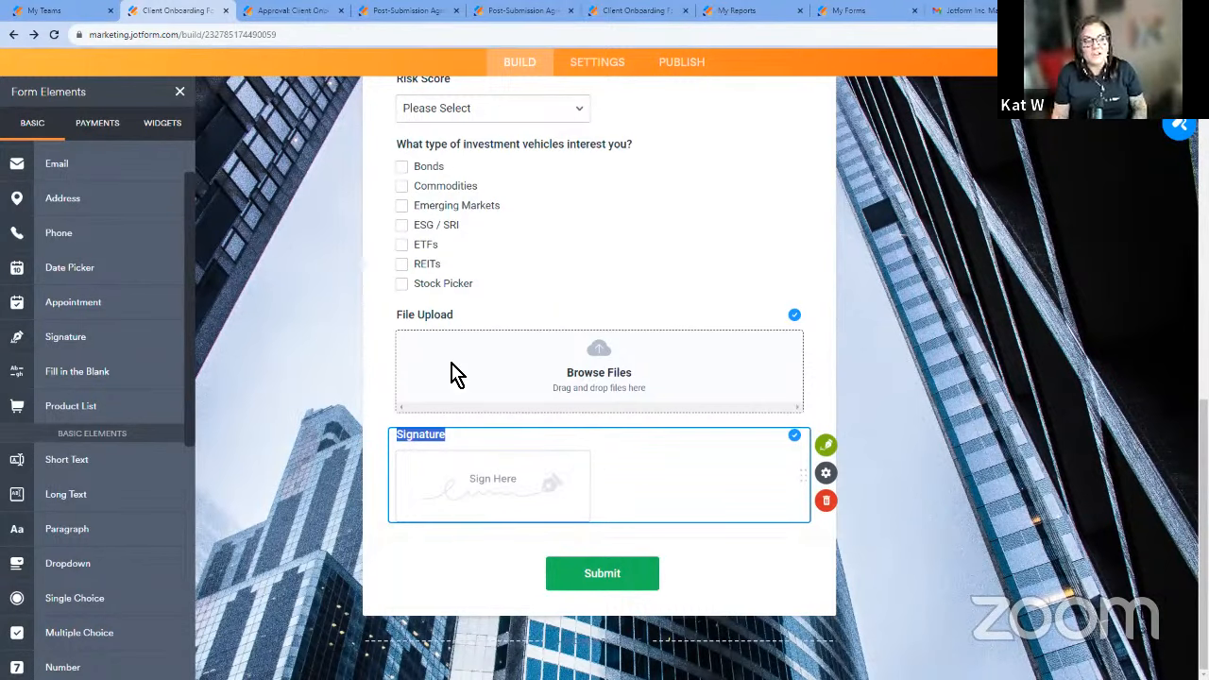
Add a PDF Embedder widget to the form directly above the Risk Score field.
scroll(551, 394, up, 3)
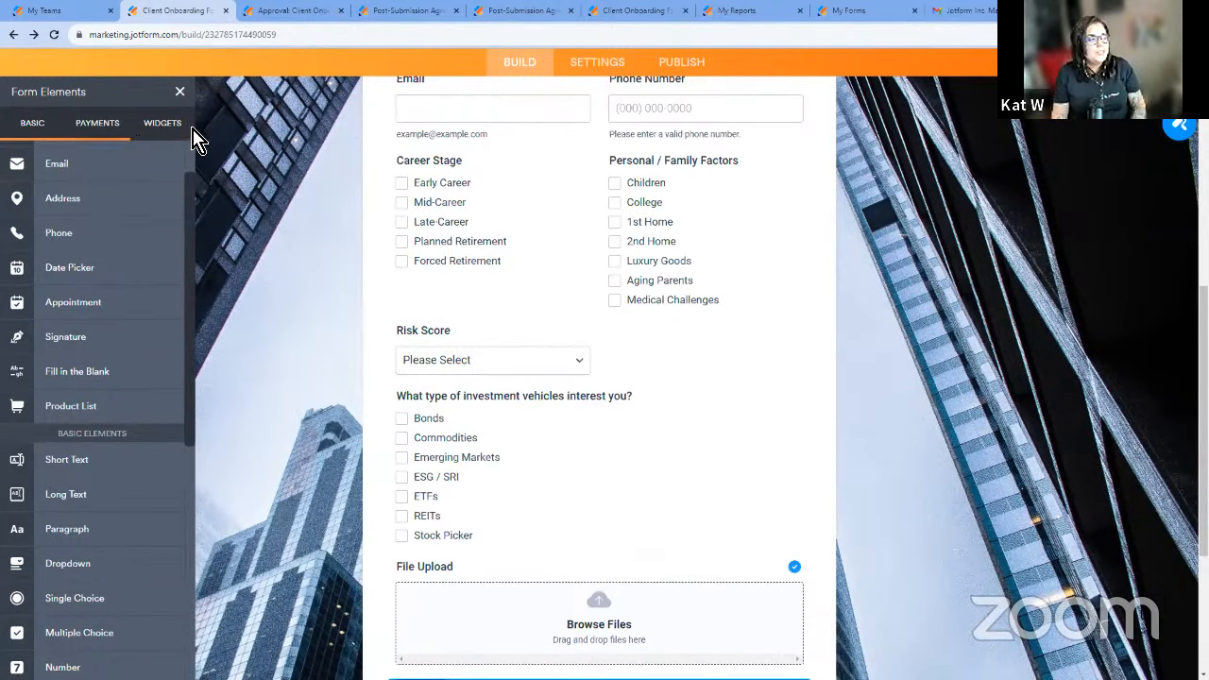
click(162, 123)
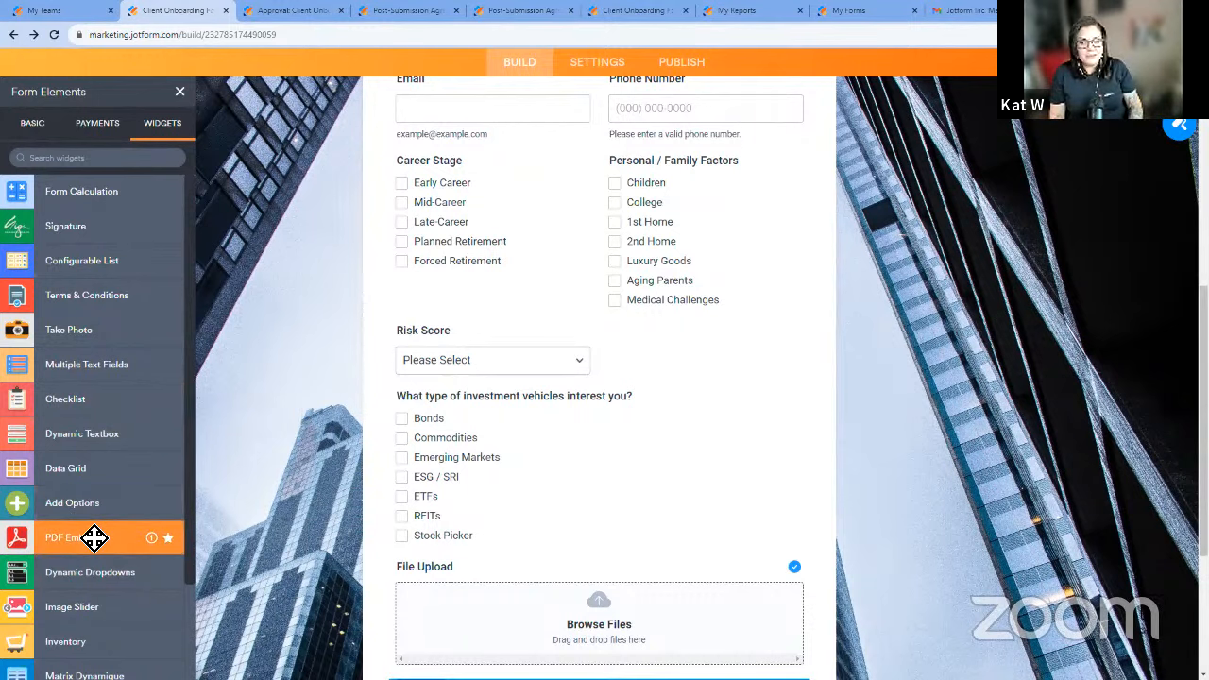
drag(95, 537, 558, 362)
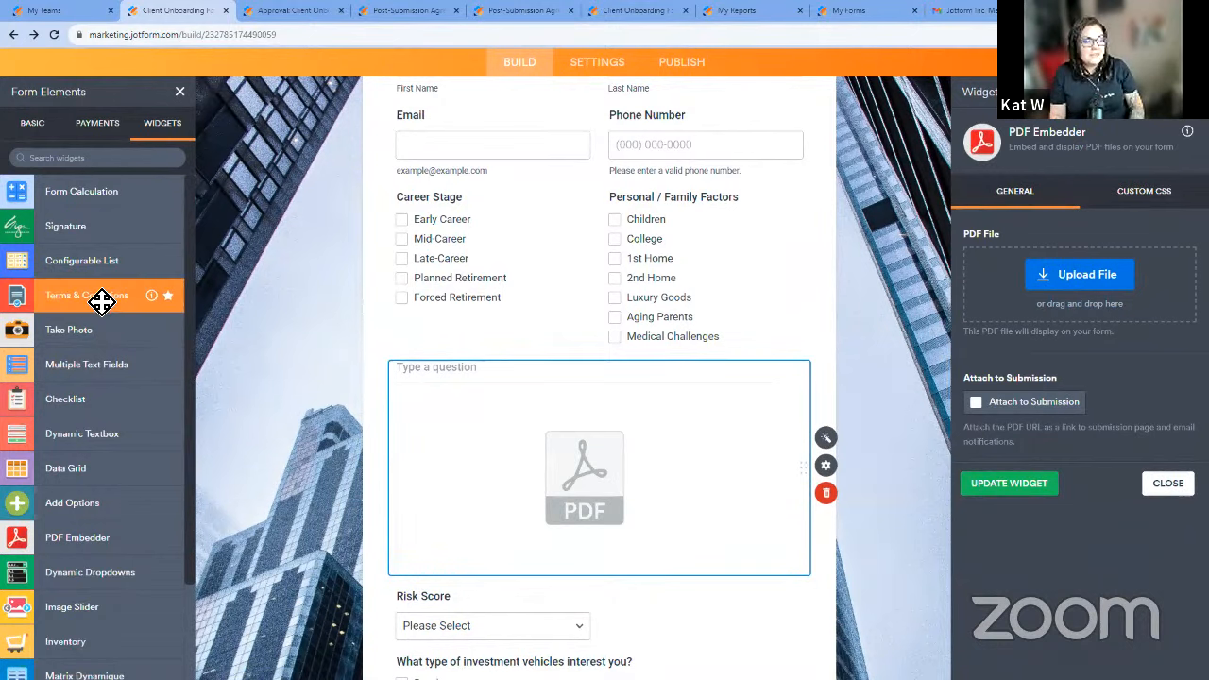
Add a Terms & Conditions widget between the PDF Embedder and the Risk Score field.
drag(103, 300, 579, 507)
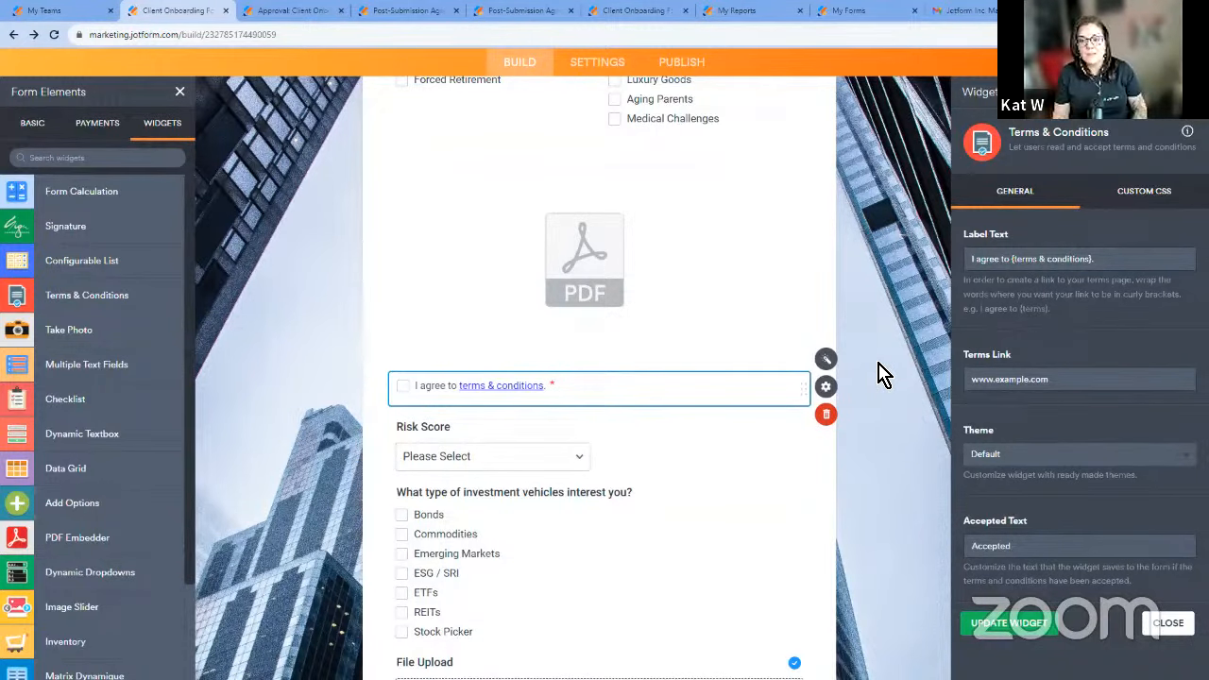
scroll(884, 357, up, 3)
scroll(888, 327, up, 2)
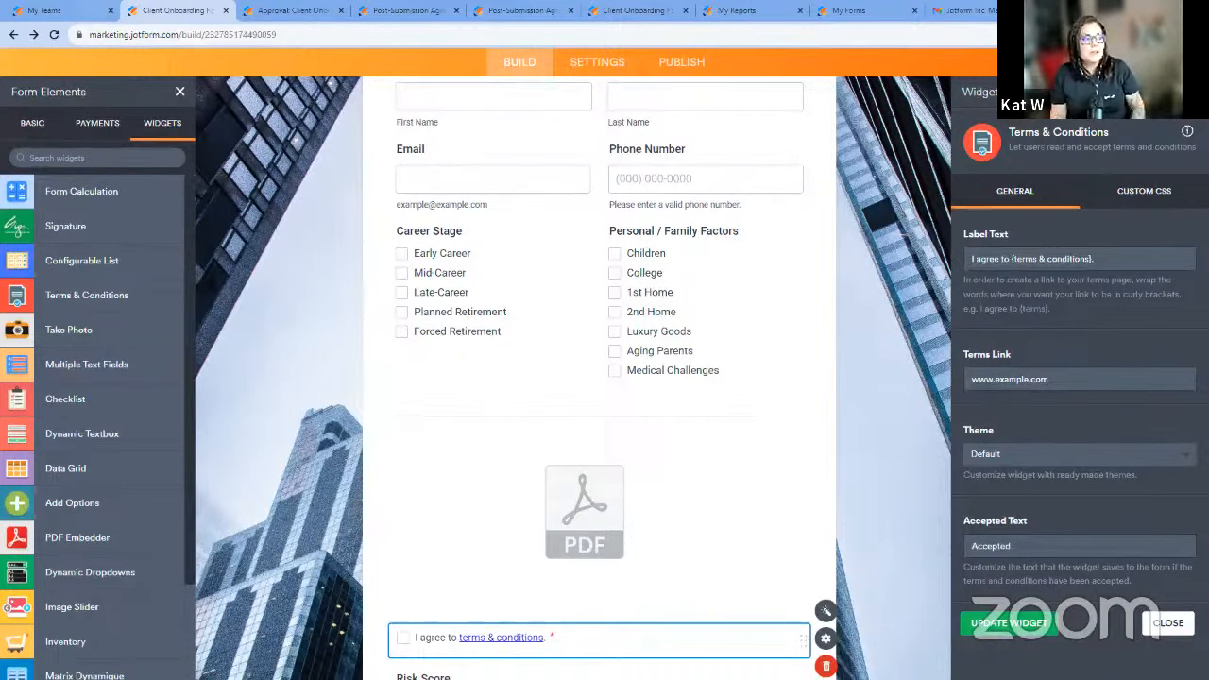
In the team workspace, start creating a new form and show the options for importing an existing one.
click(47, 10)
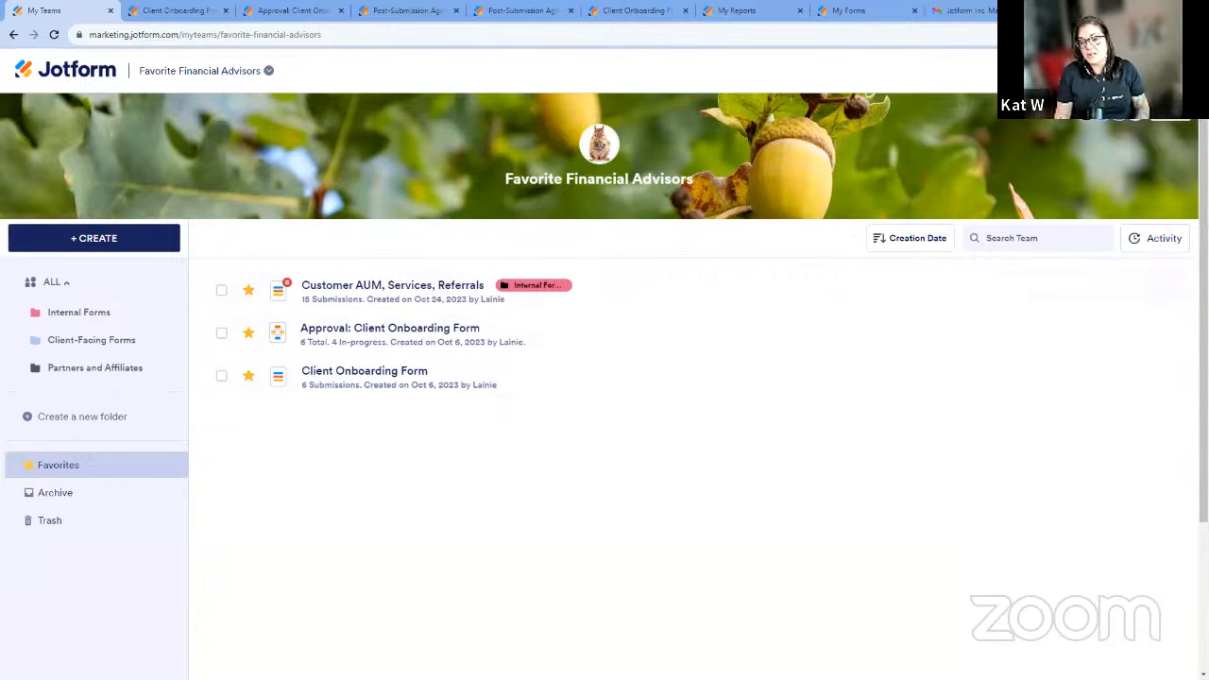
click(148, 246)
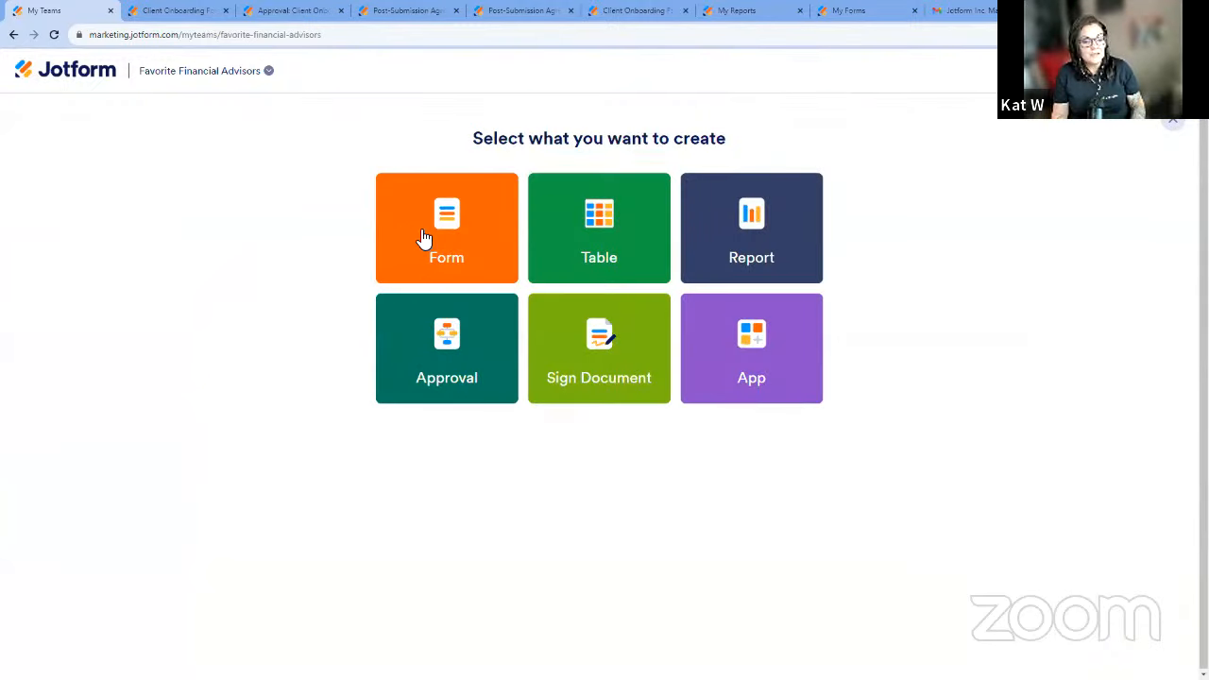
click(463, 236)
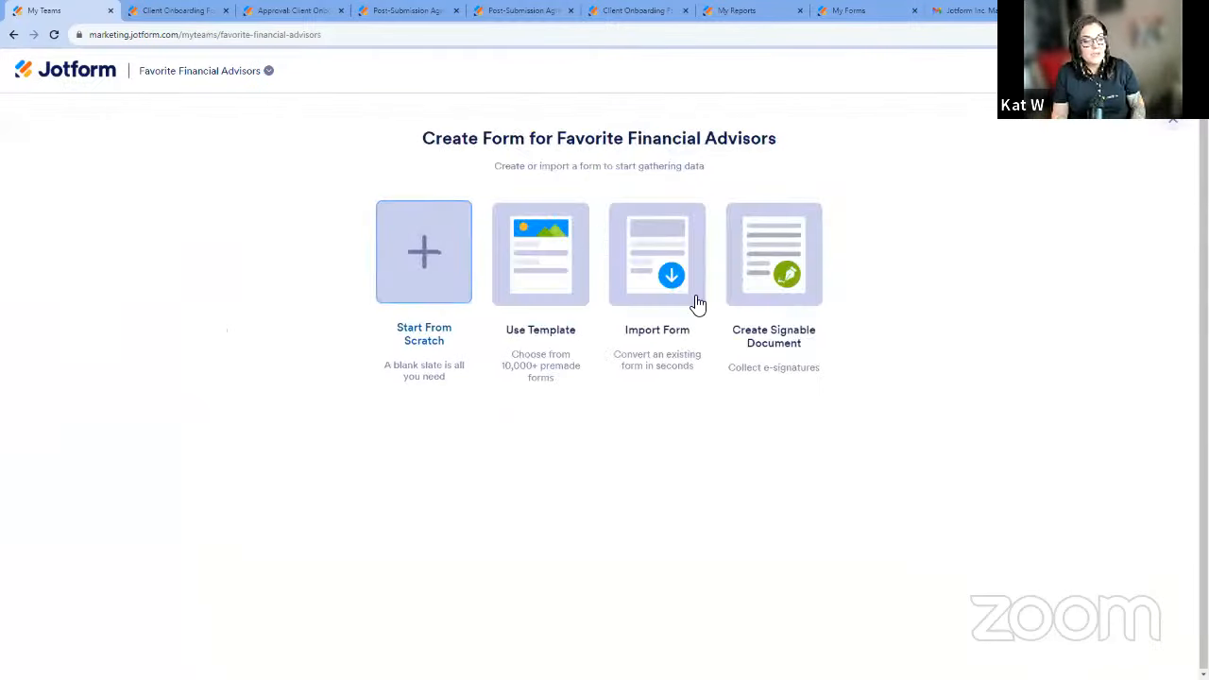
click(682, 271)
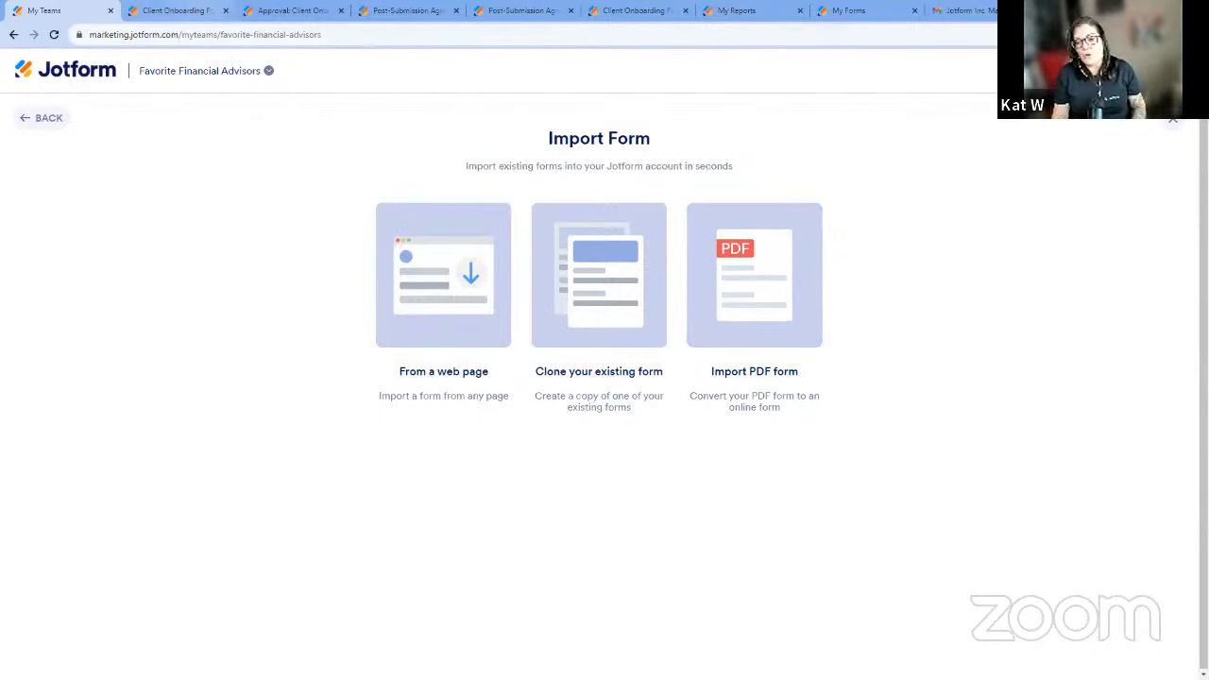
Return to the Client Onboarding Form builder and close the Terms & Conditions widget settings and the form elements list.
click(185, 12)
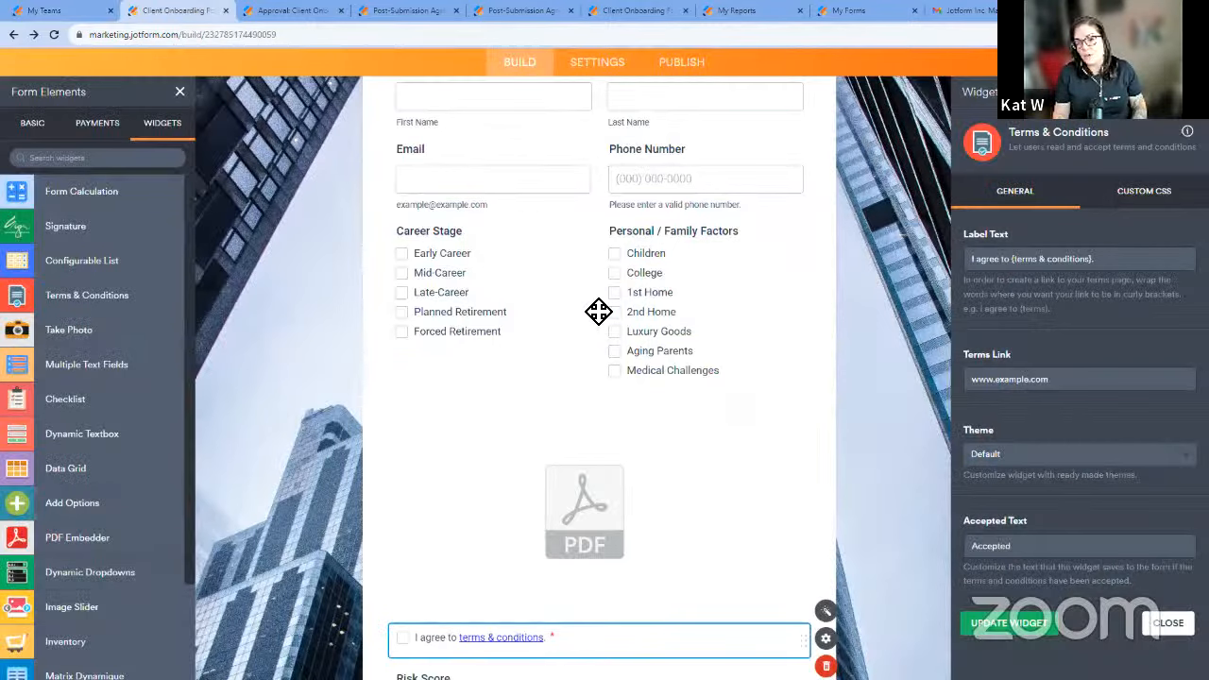
click(909, 279)
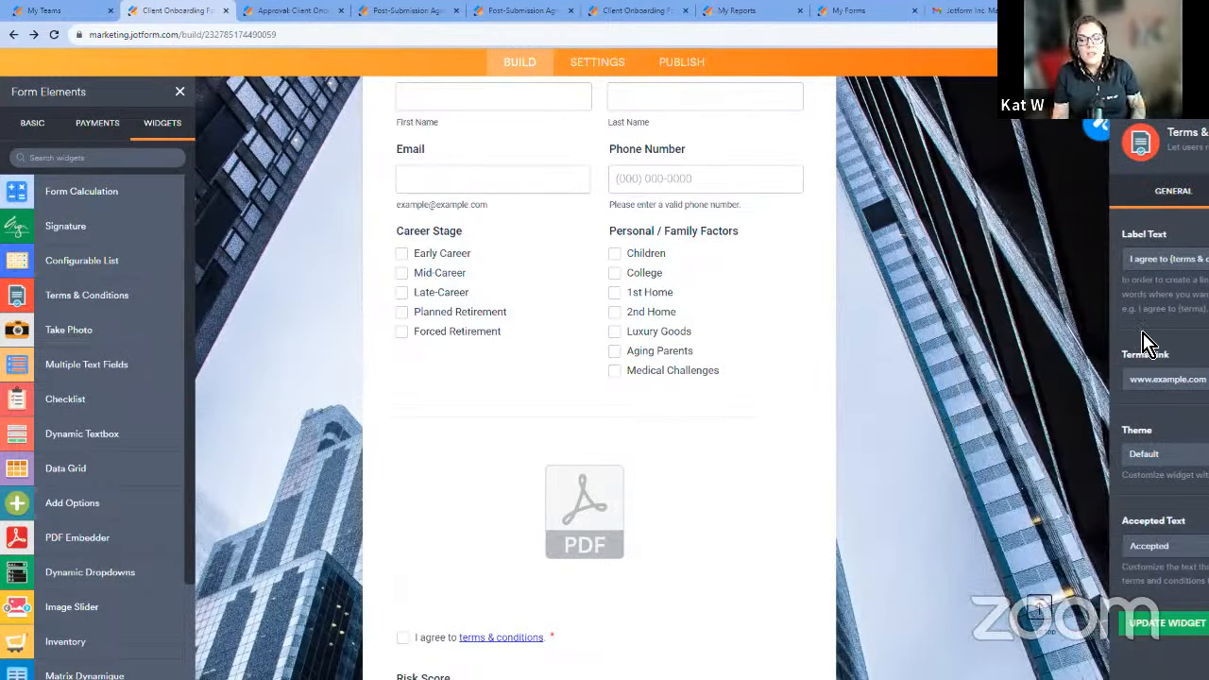
scroll(1057, 346, up, 5)
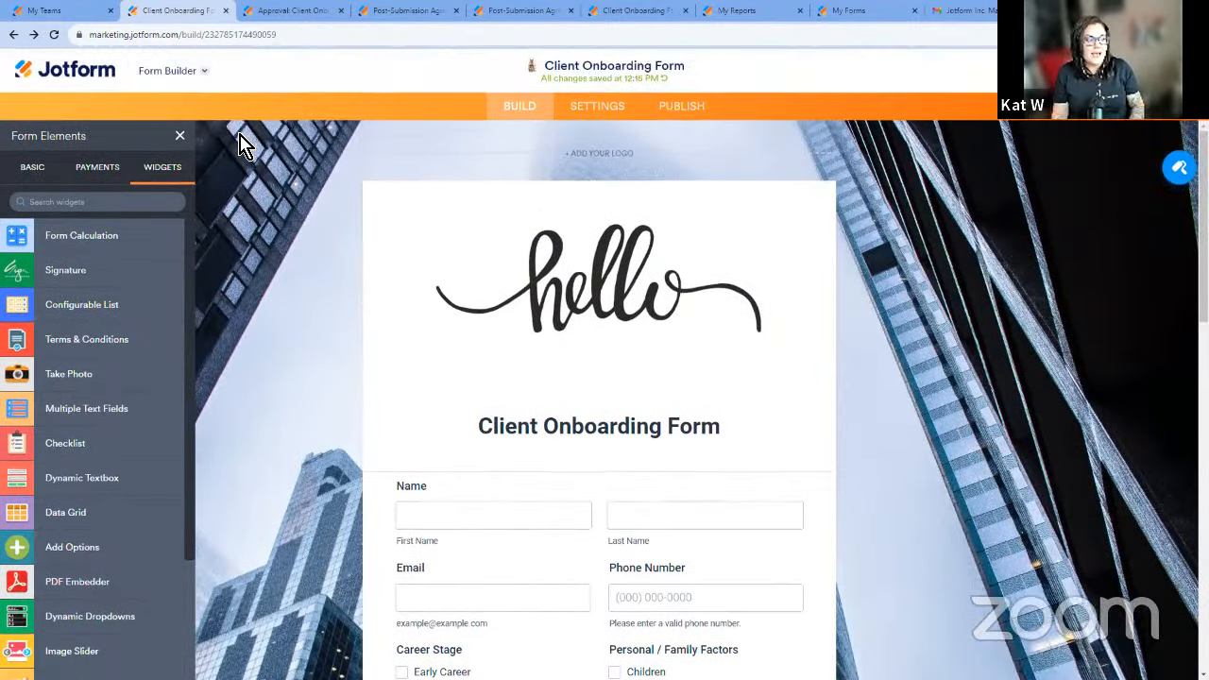
click(179, 135)
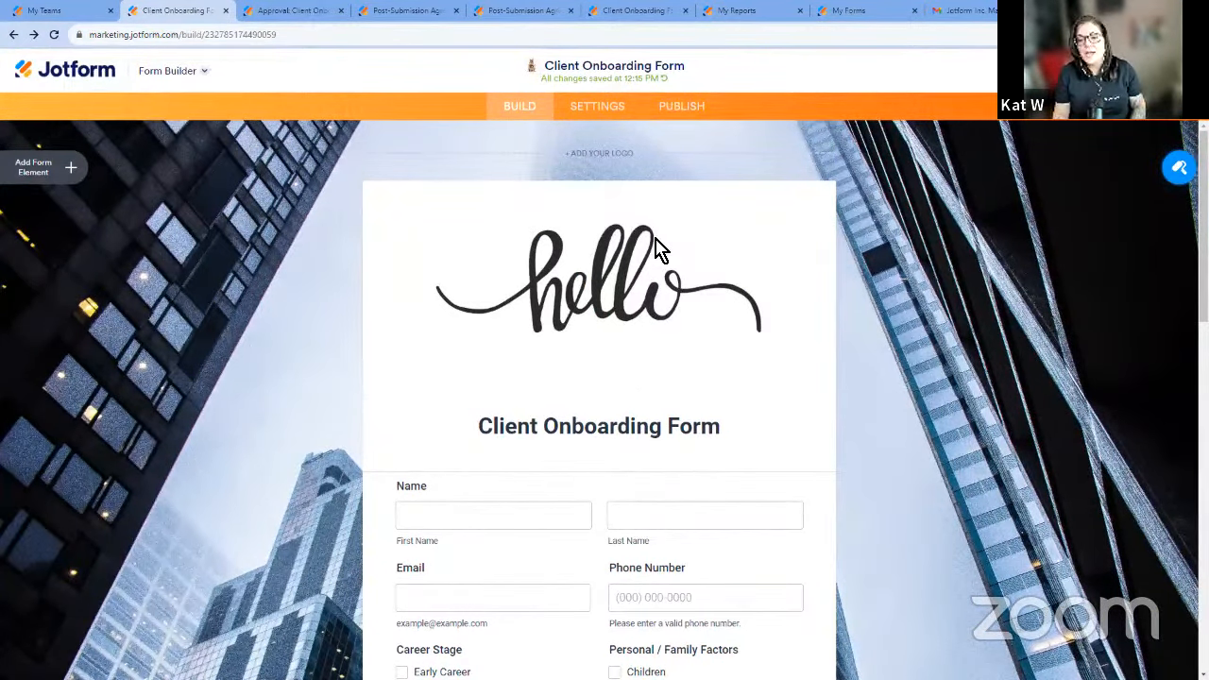
click(604, 110)
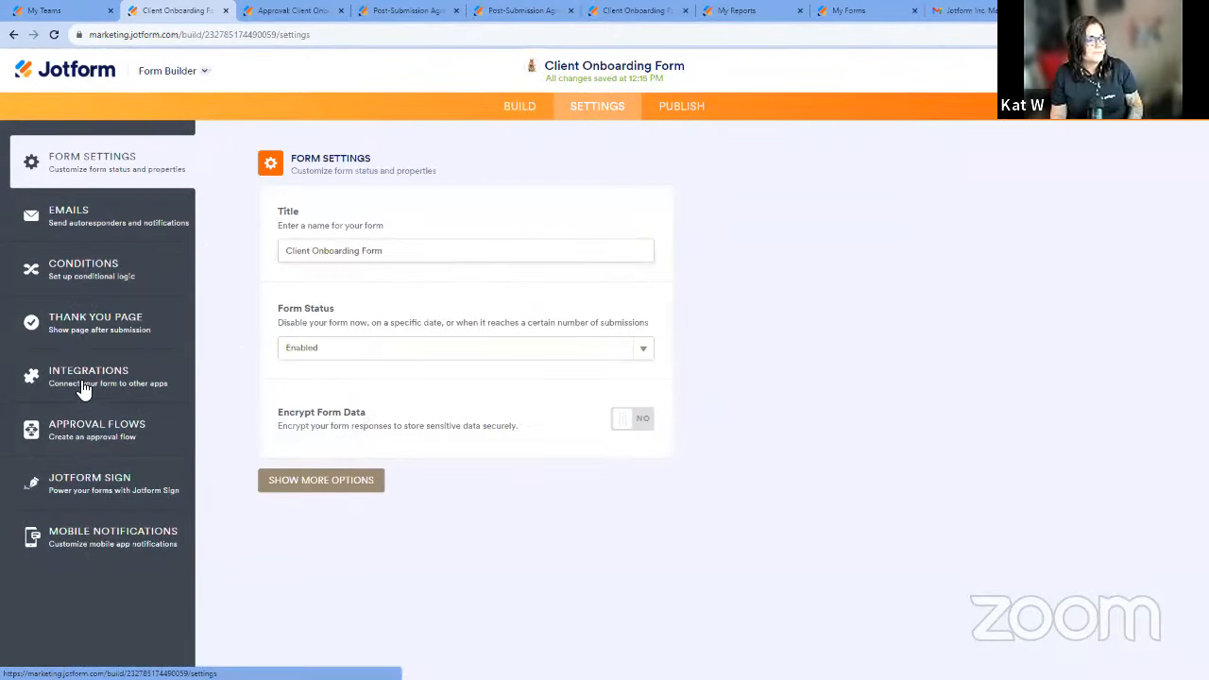
click(94, 214)
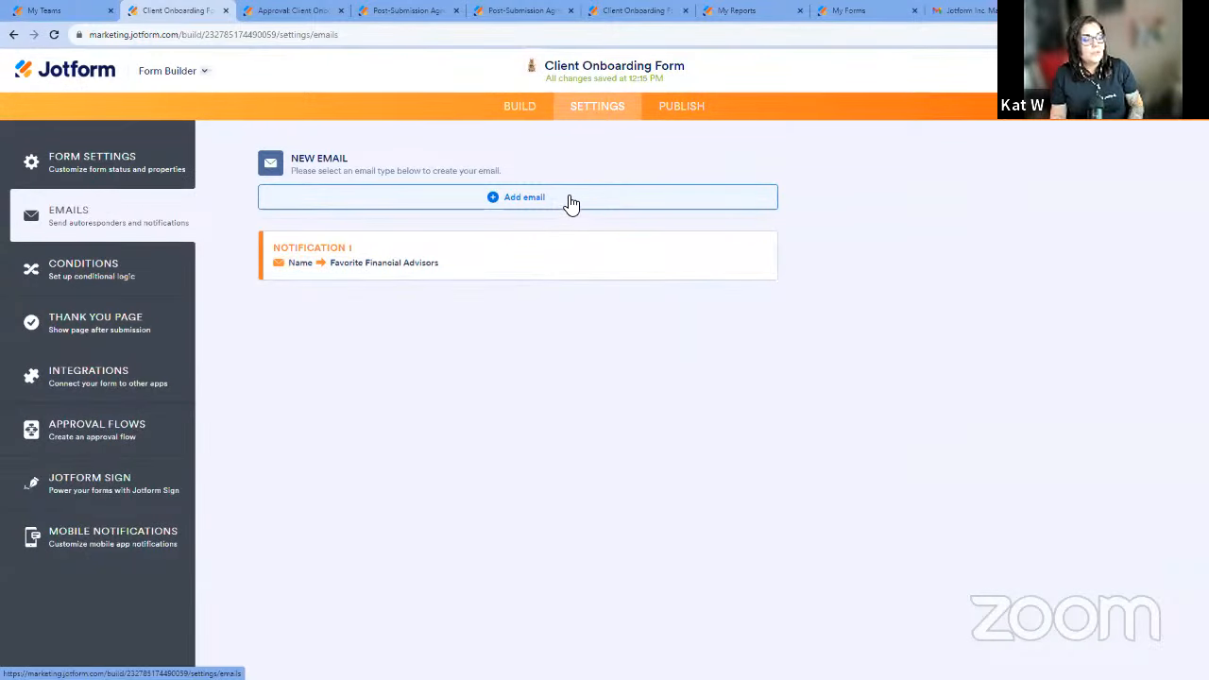
click(569, 198)
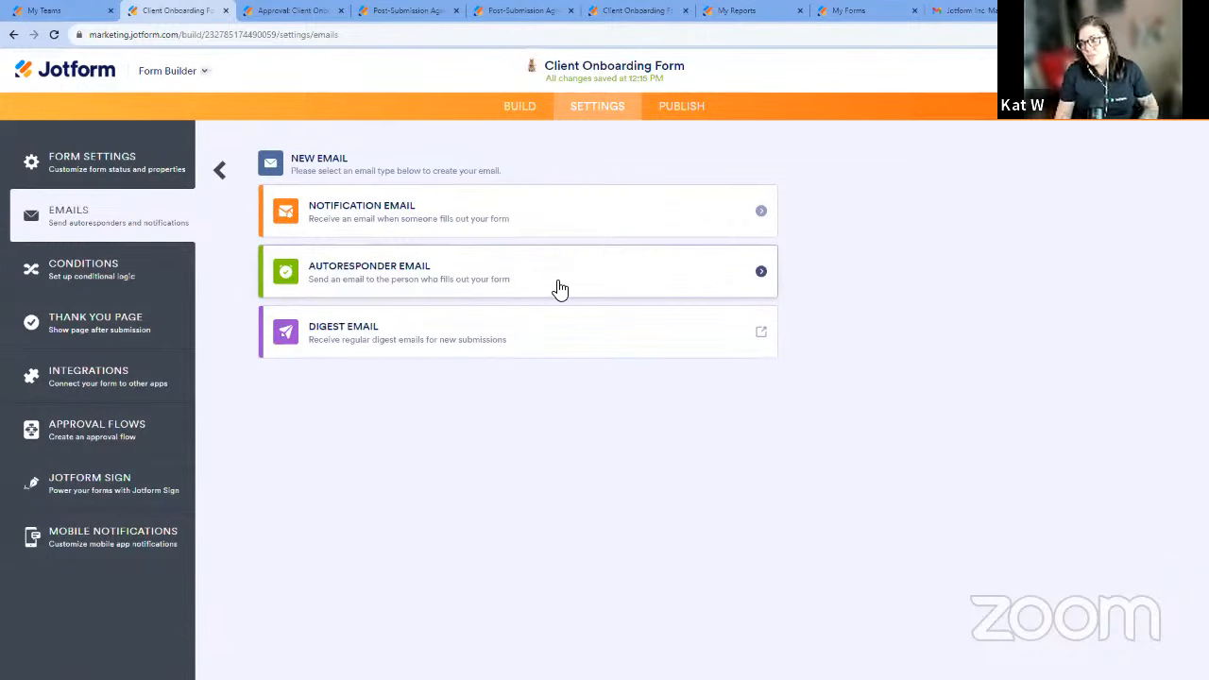
click(508, 299)
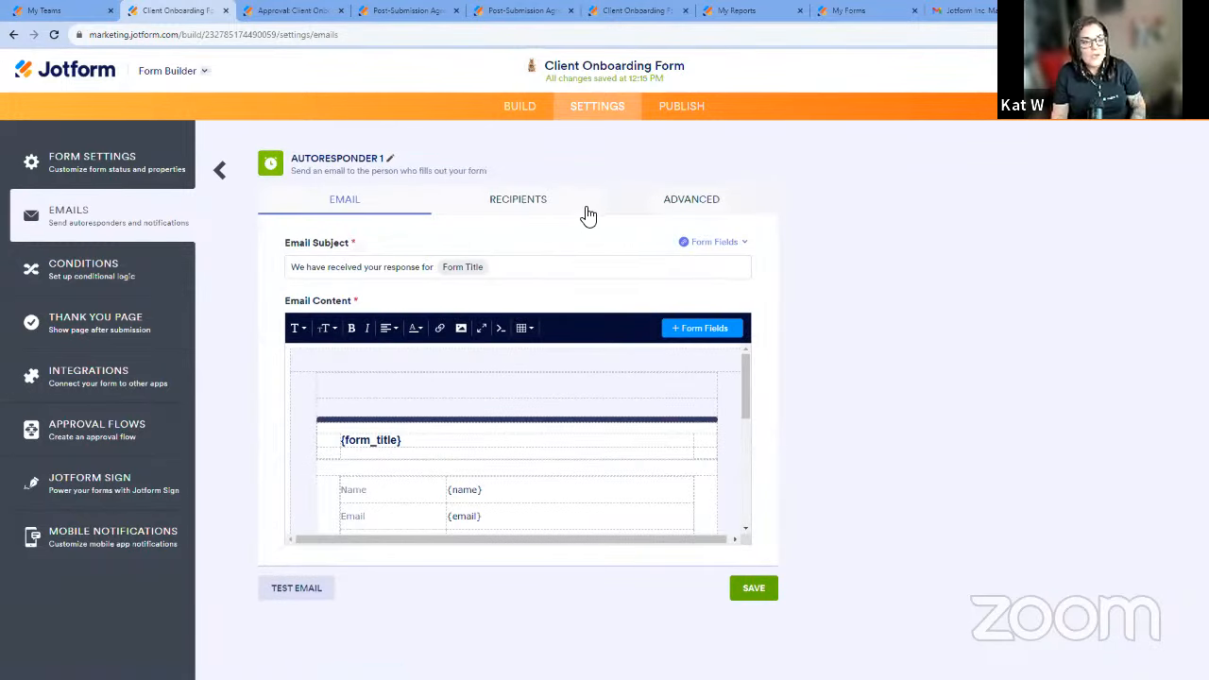
Turn on Attach PDF in the autoresponder email's advanced options.
click(729, 207)
scroll(878, 283, down, 3)
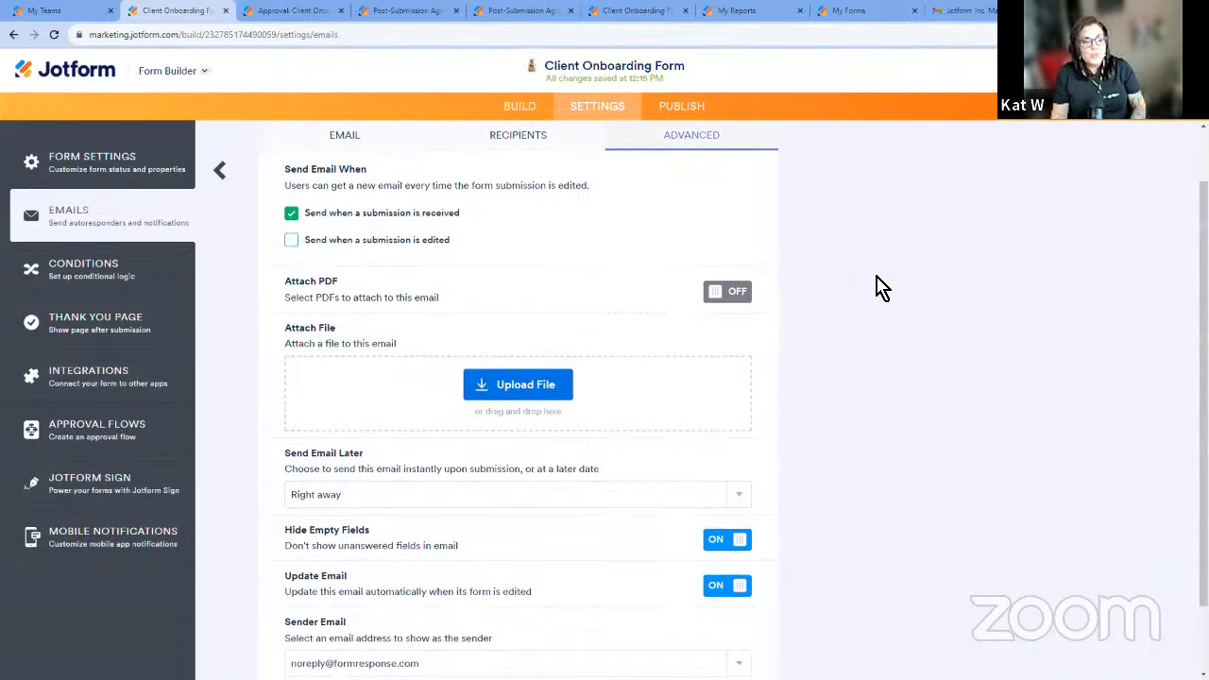
click(734, 247)
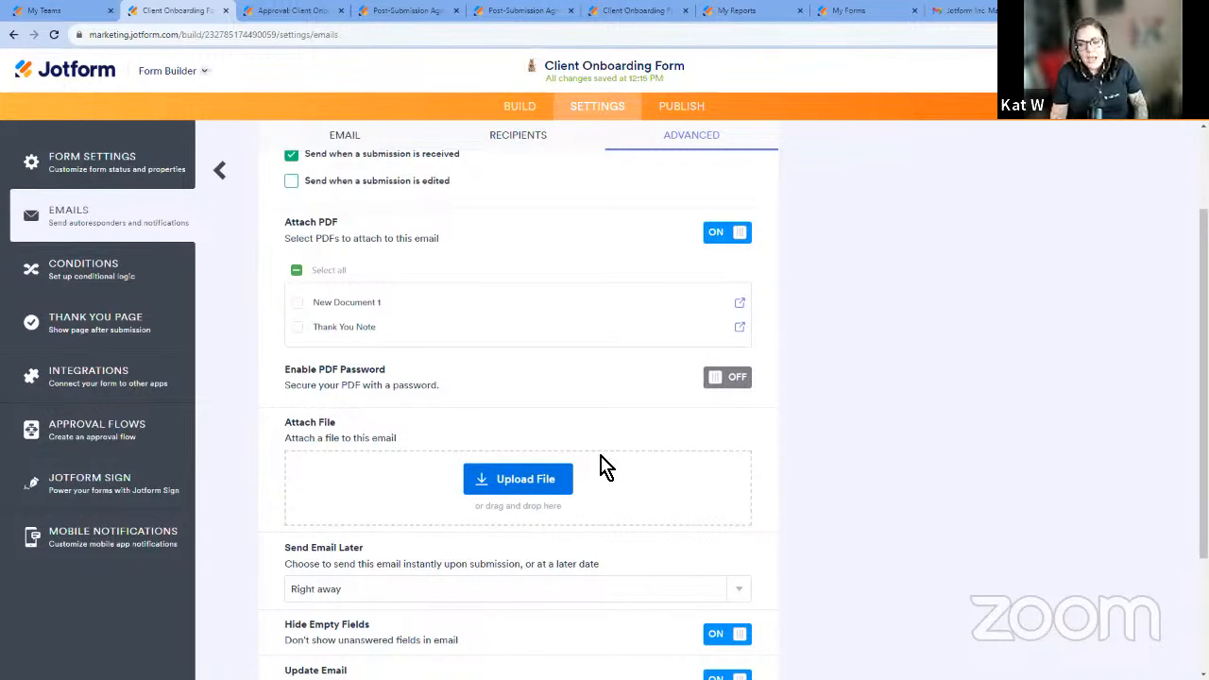
click(713, 233)
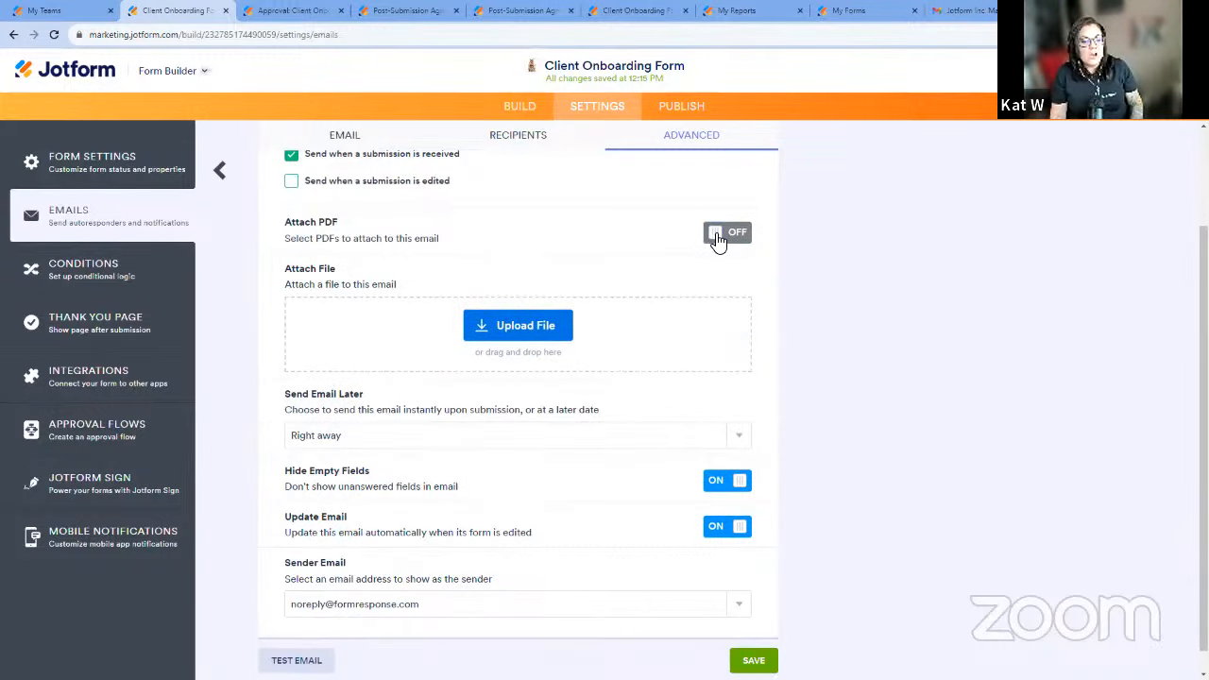
click(714, 234)
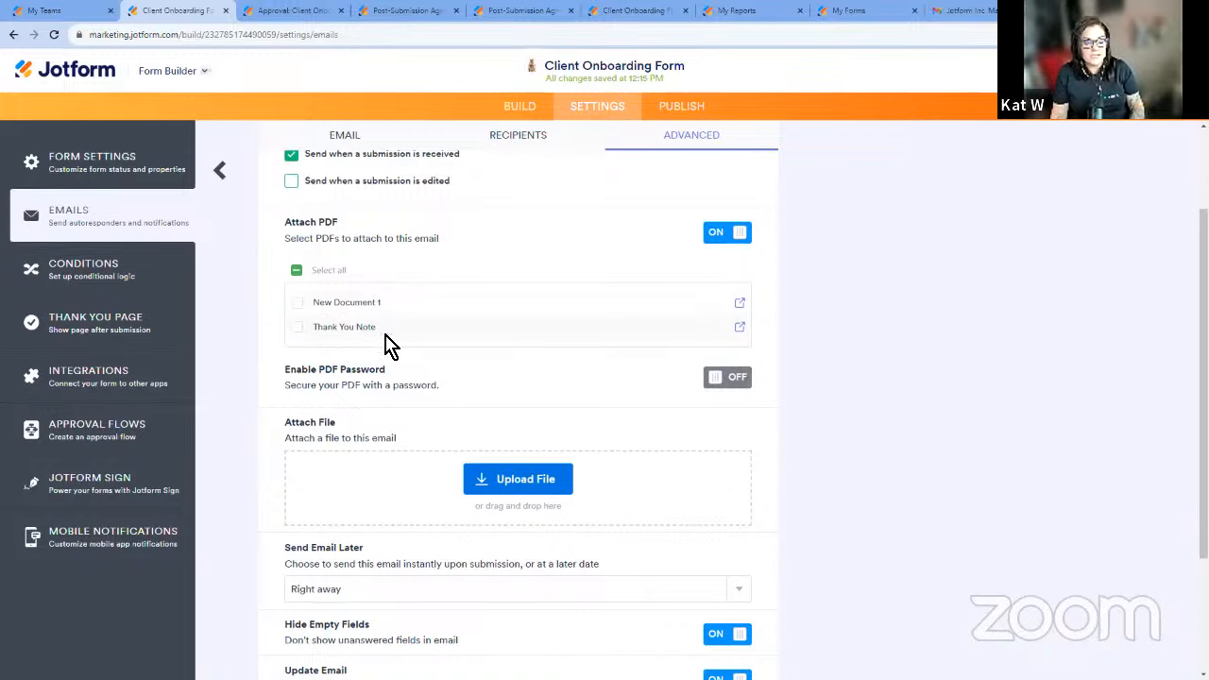
Open the Thank You Note attachment in the PDF Editor and review its layout and contents.
click(212, 75)
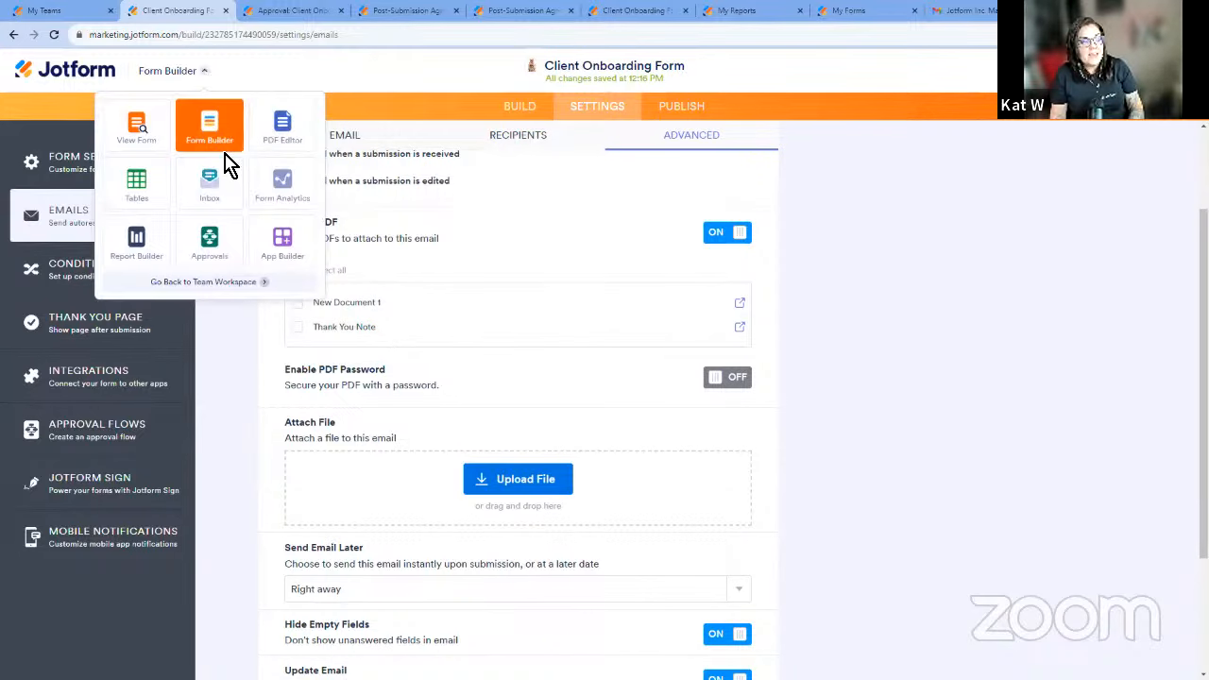
click(875, 325)
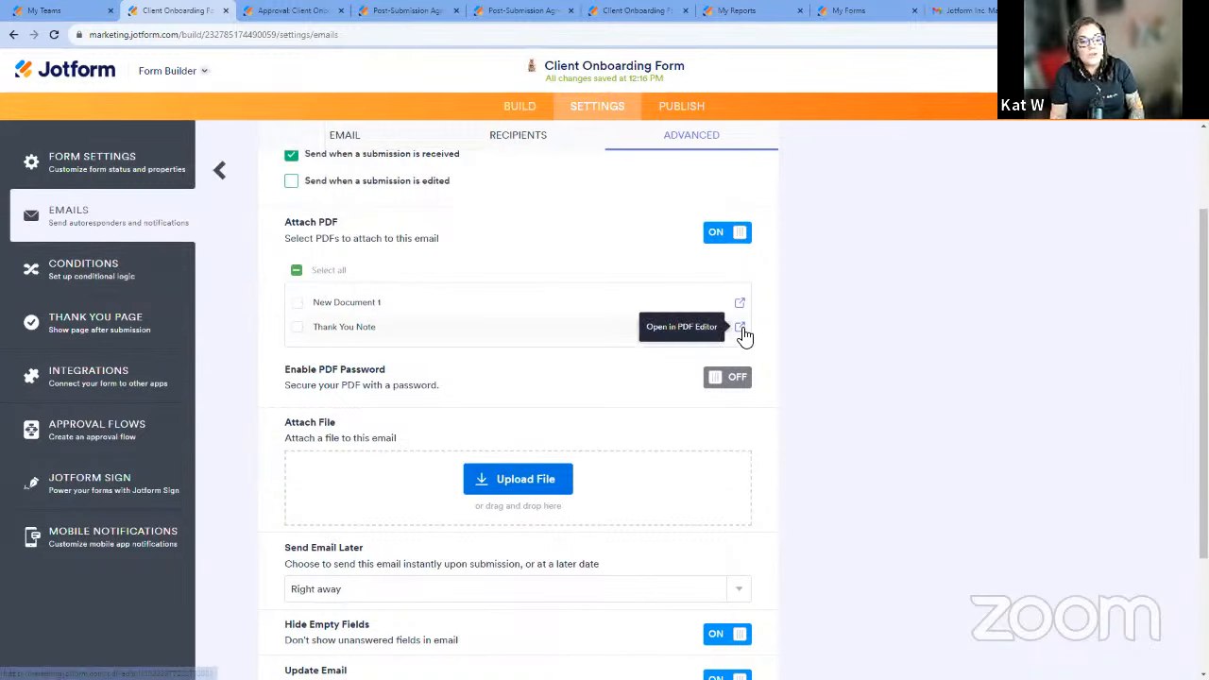
click(743, 331)
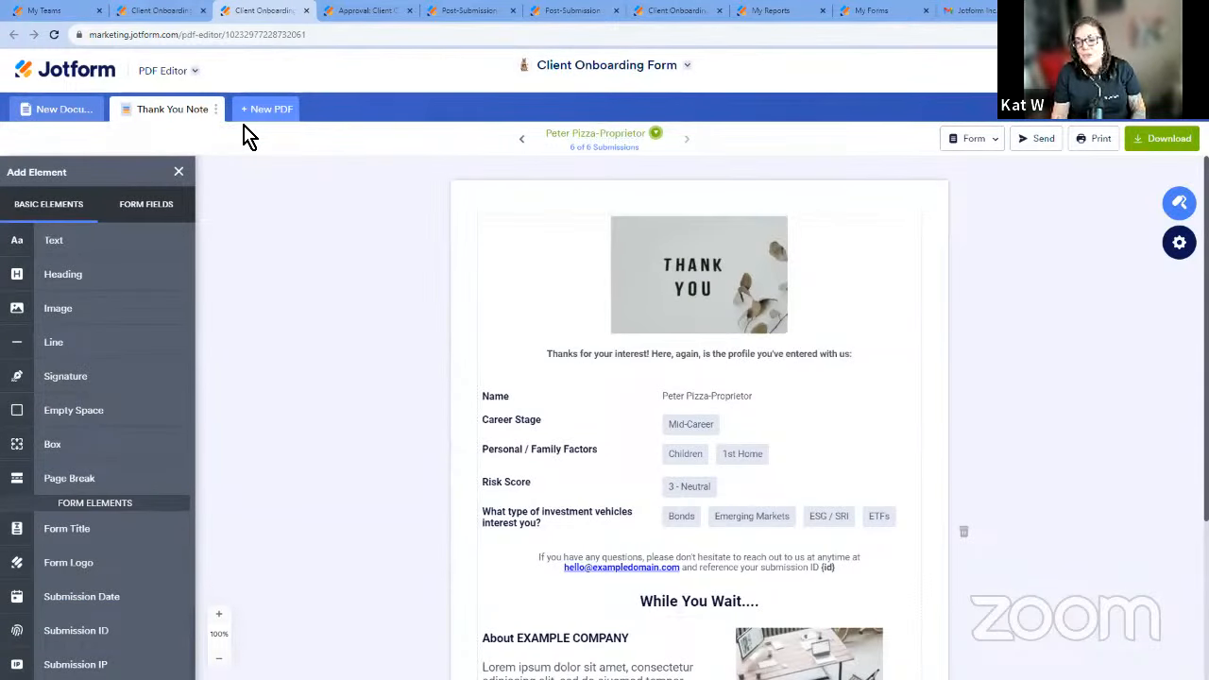
scroll(522, 329, down, 1)
scroll(521, 330, down, 2)
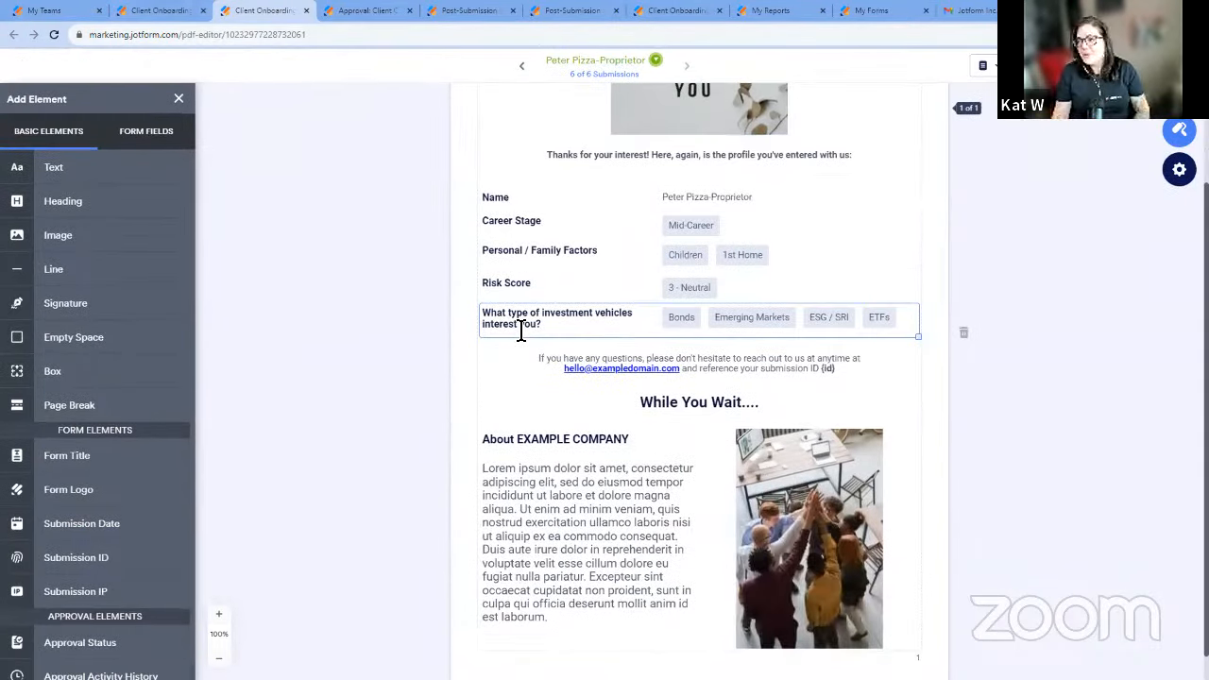
scroll(221, 216, up, 3)
In the New Document 1 PDF, add a Text element between Approval Status and Name and reduce its width.
click(48, 107)
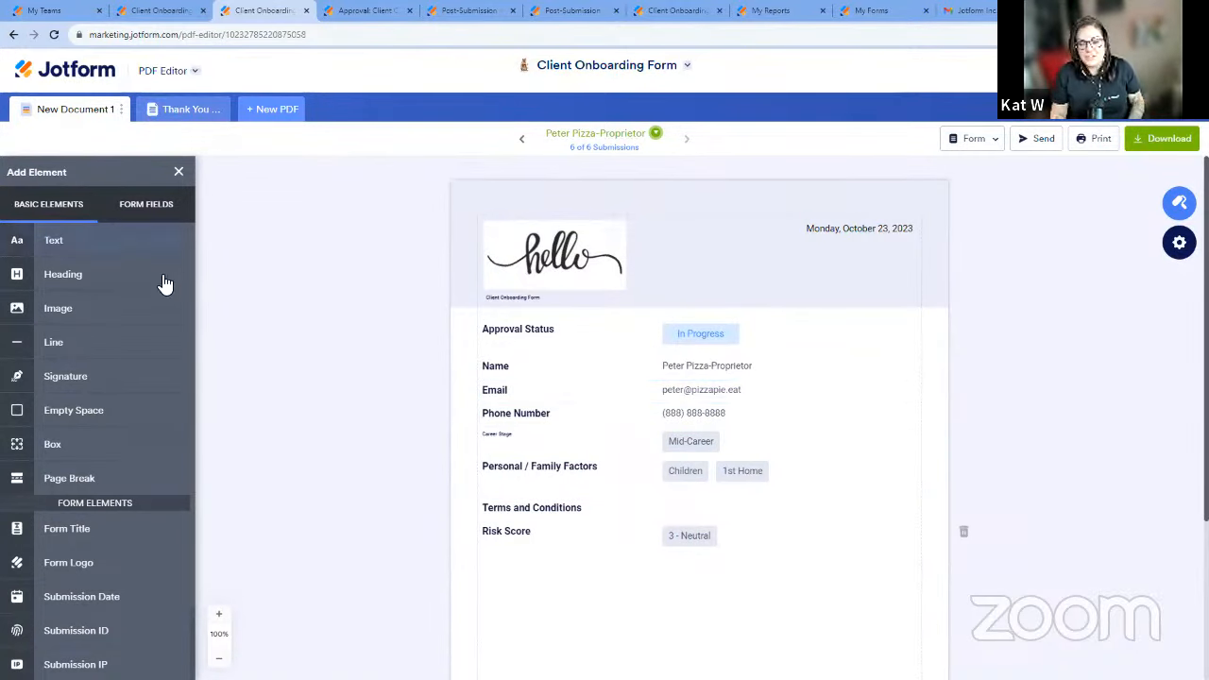
drag(140, 239, 671, 350)
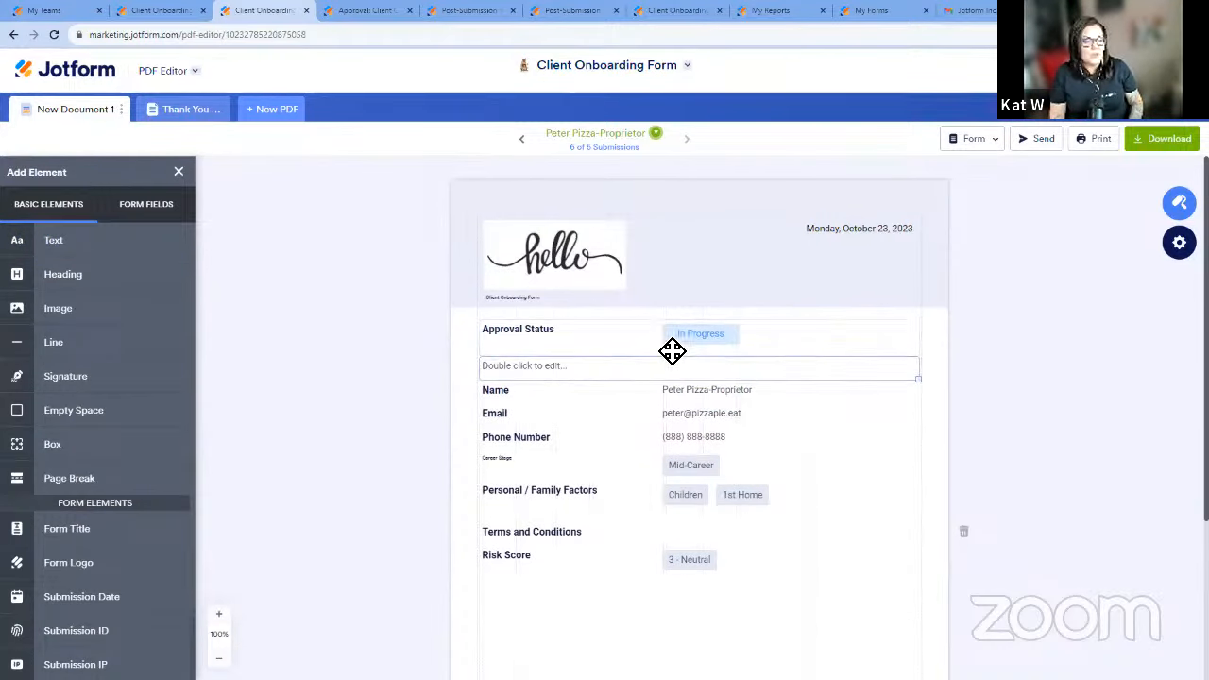
drag(921, 381, 592, 359)
Examine the Thank You Note PDF from top to bottom and its page layout options, and close the designer.
click(162, 112)
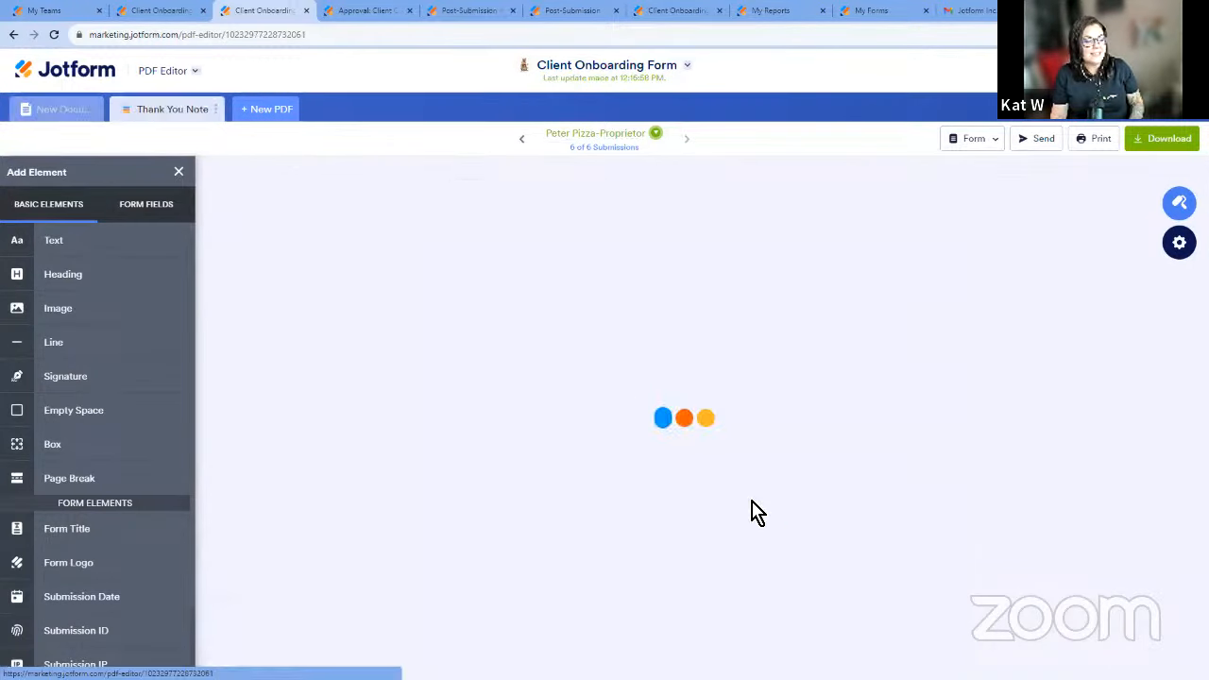
scroll(1081, 445, down, 2)
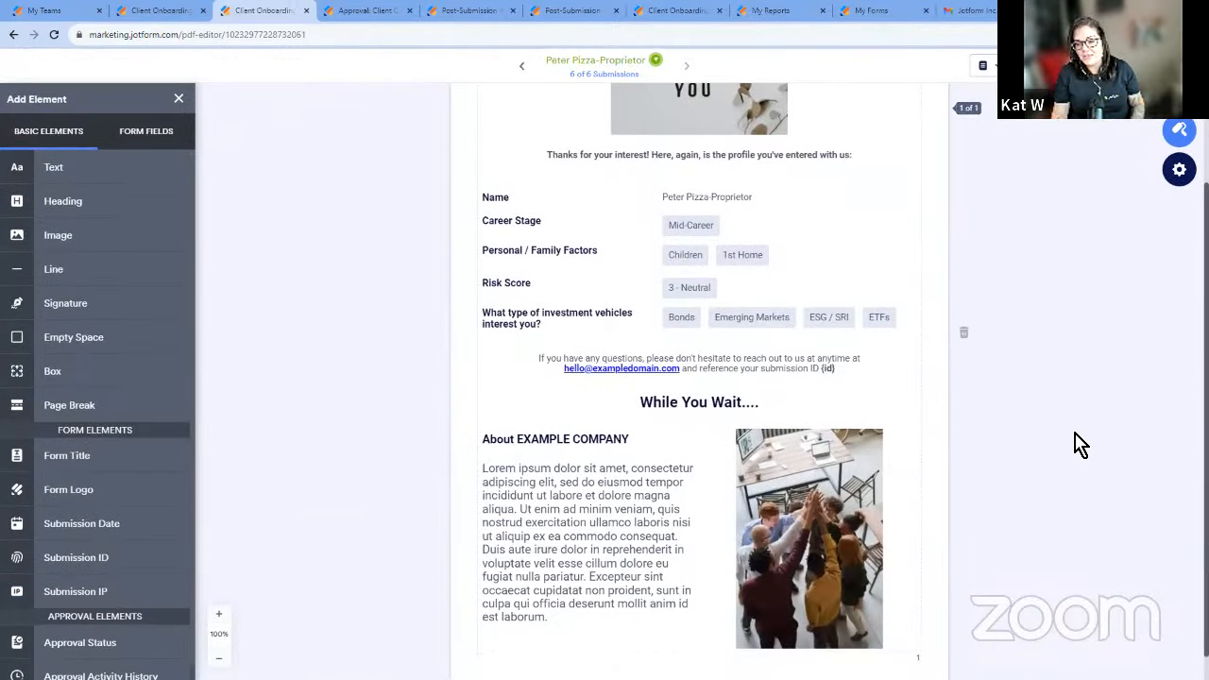
scroll(934, 359, up, 2)
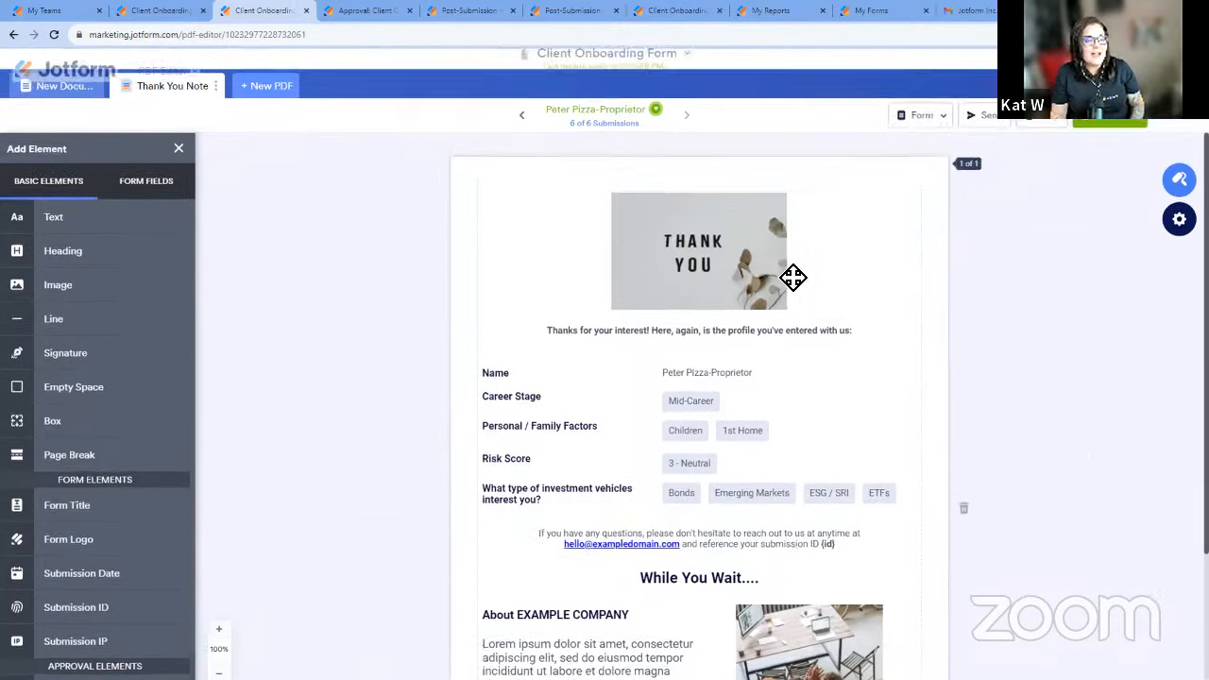
scroll(883, 232, down, 1)
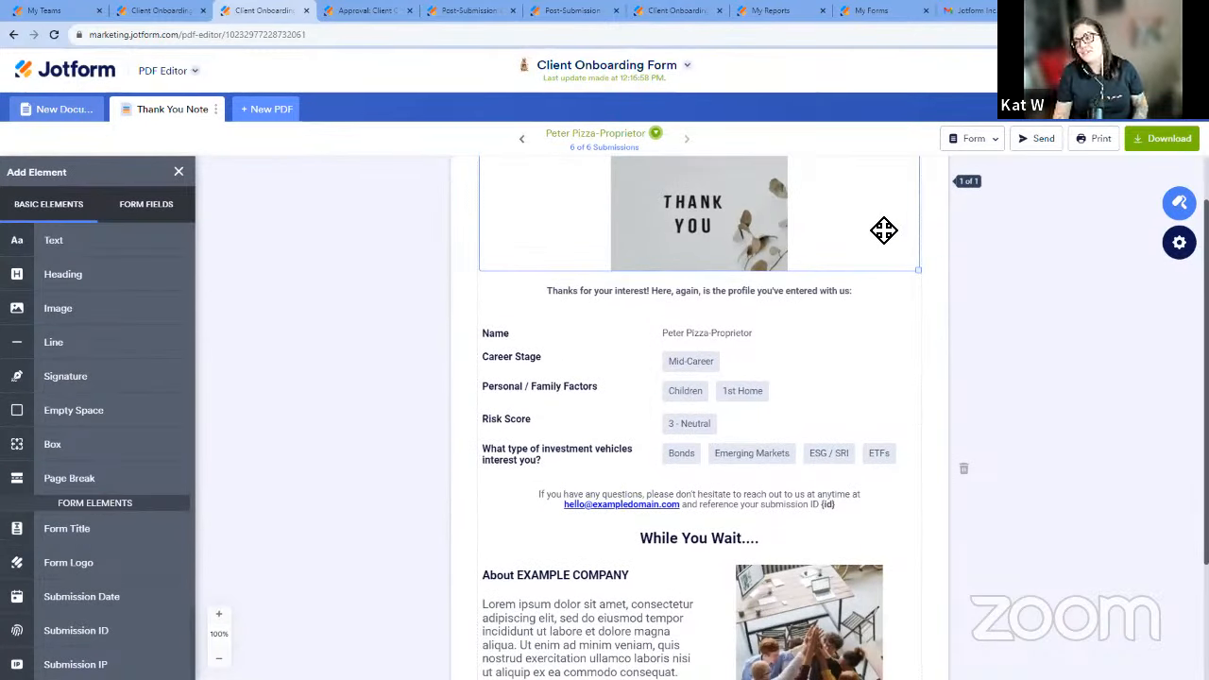
scroll(722, 537, down, 2)
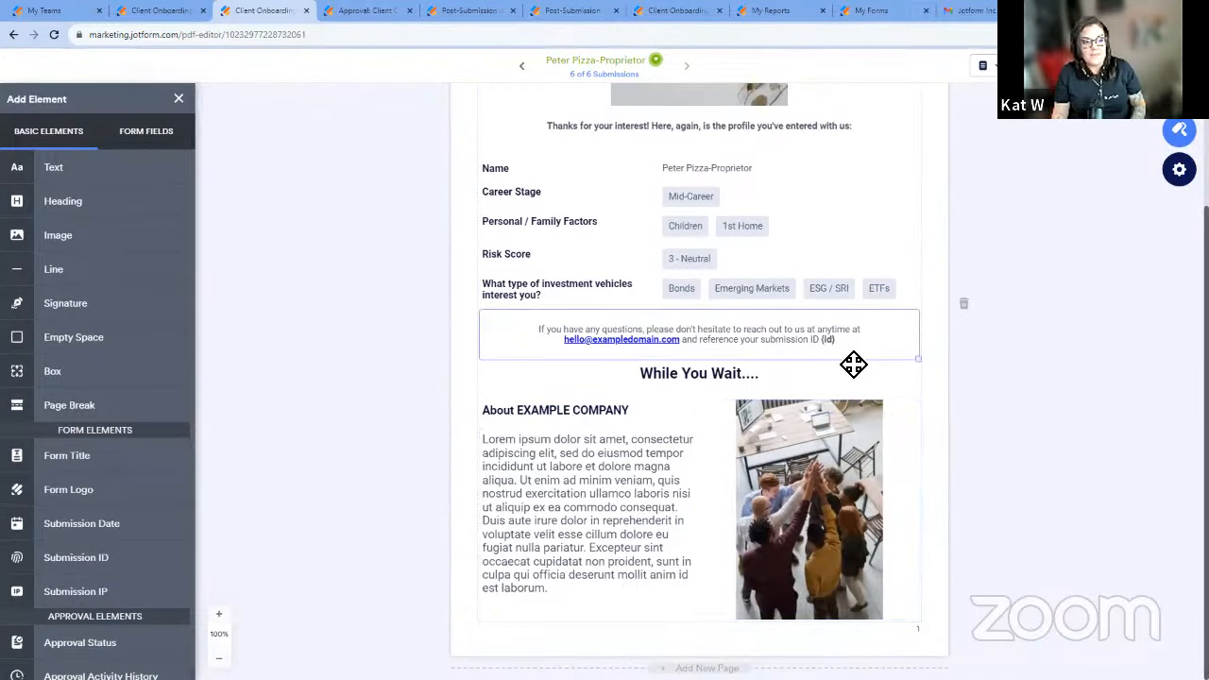
scroll(755, 321, up, 2)
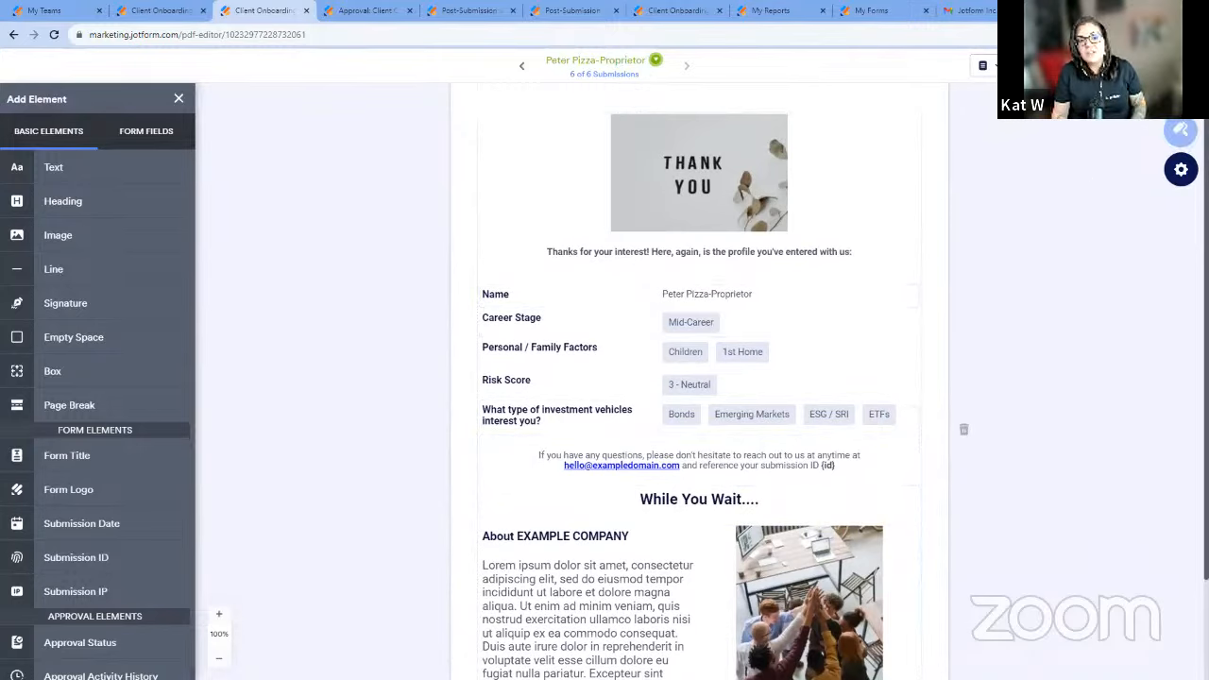
click(1179, 131)
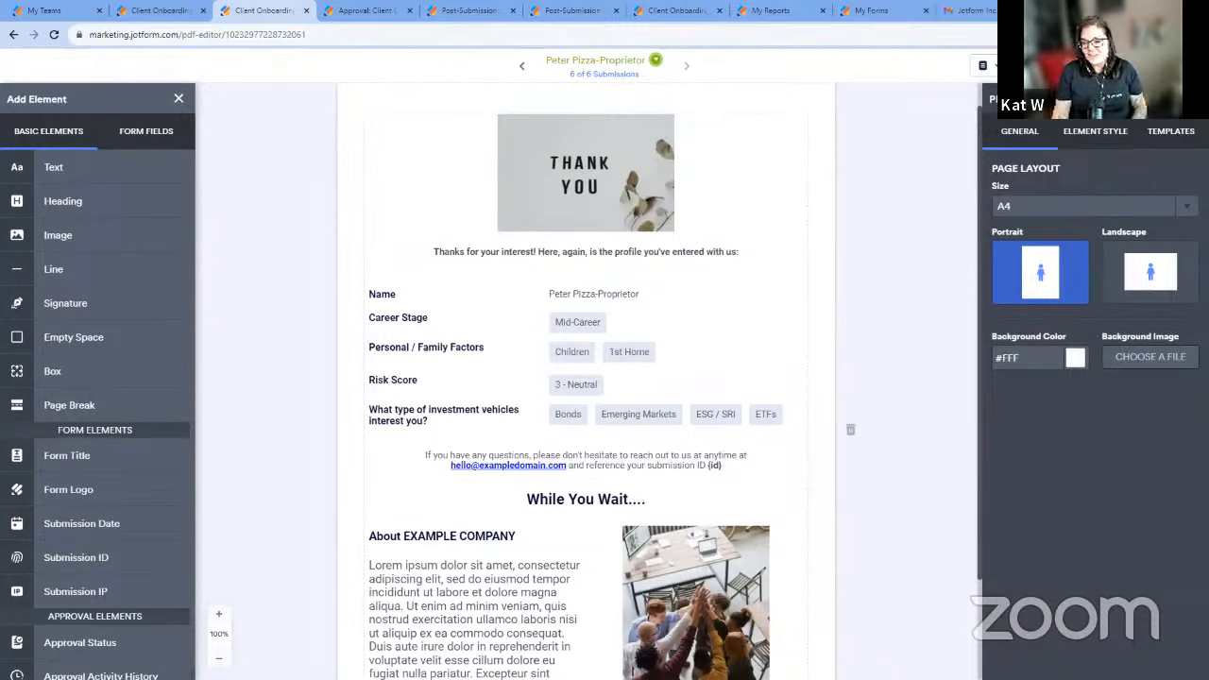
click(1192, 99)
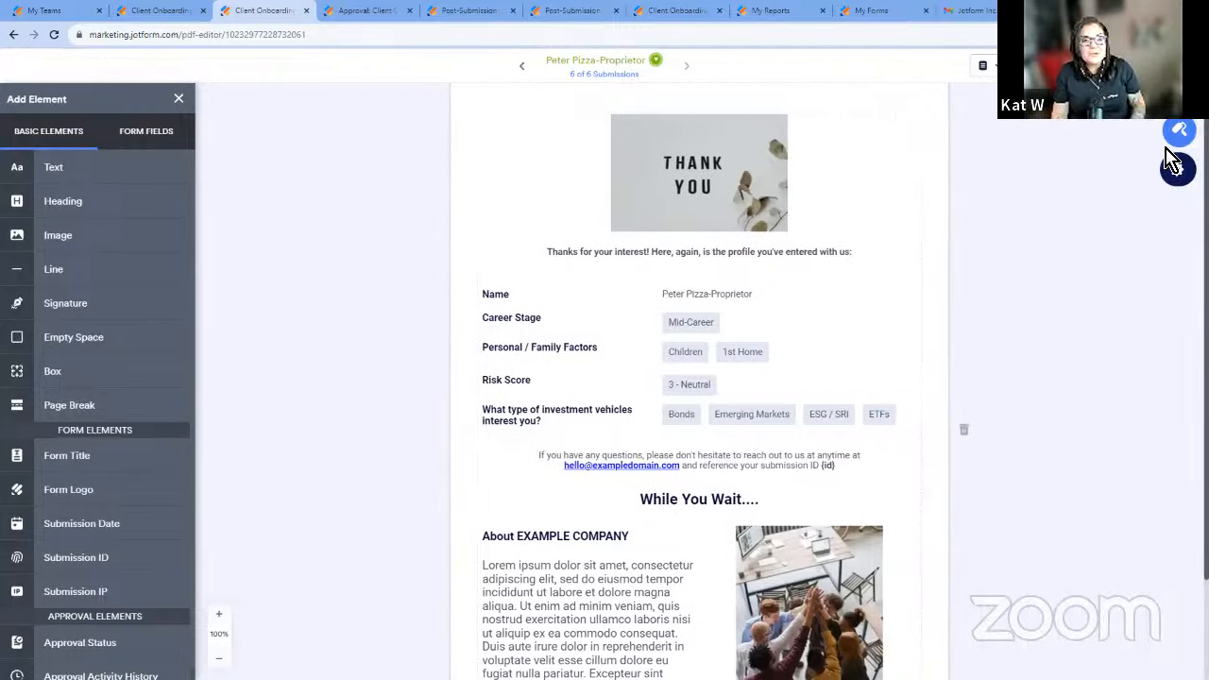
Open the Thank You Note PDF's settings and try password protection, leaving it turned off.
click(1177, 168)
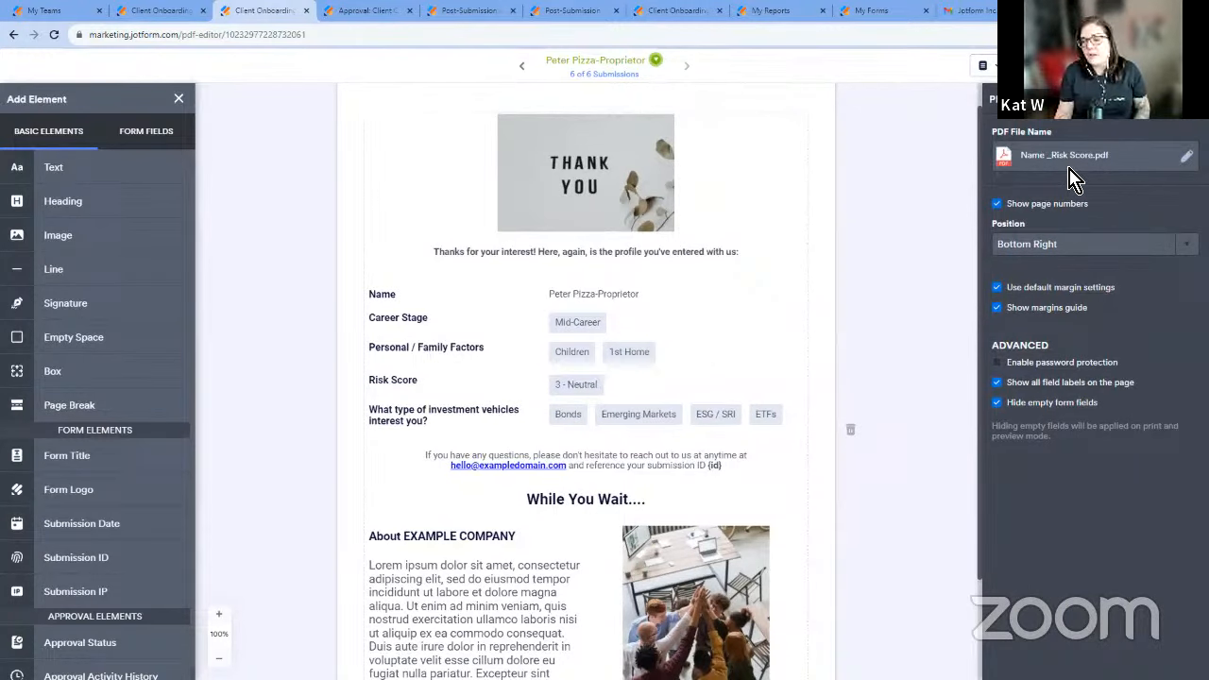
click(1036, 365)
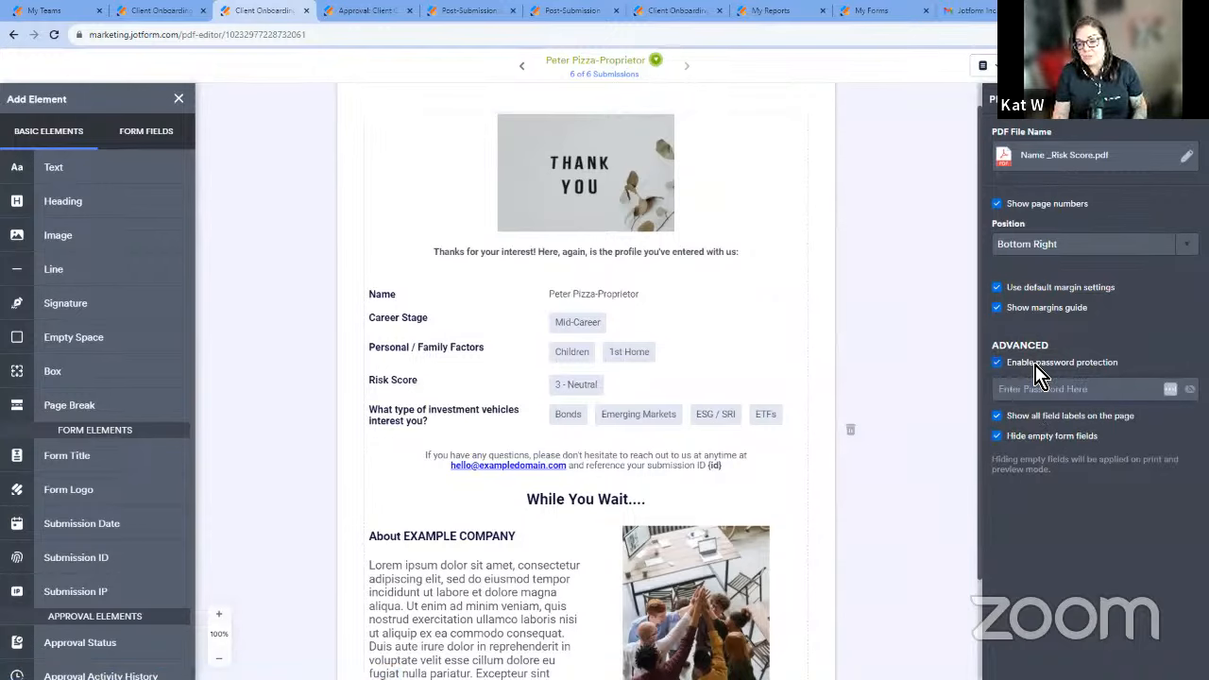
click(1038, 369)
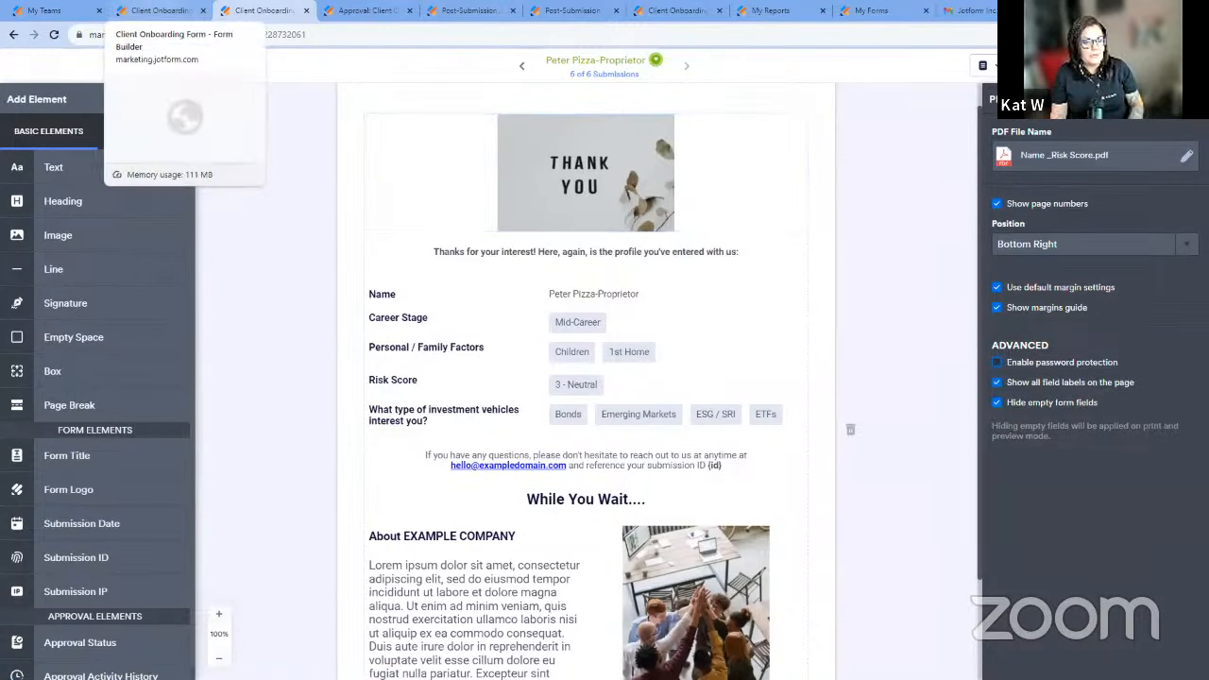
Return to the form's email settings, attach only the Thank You Note PDF to the autoresponder and save the email.
click(156, 10)
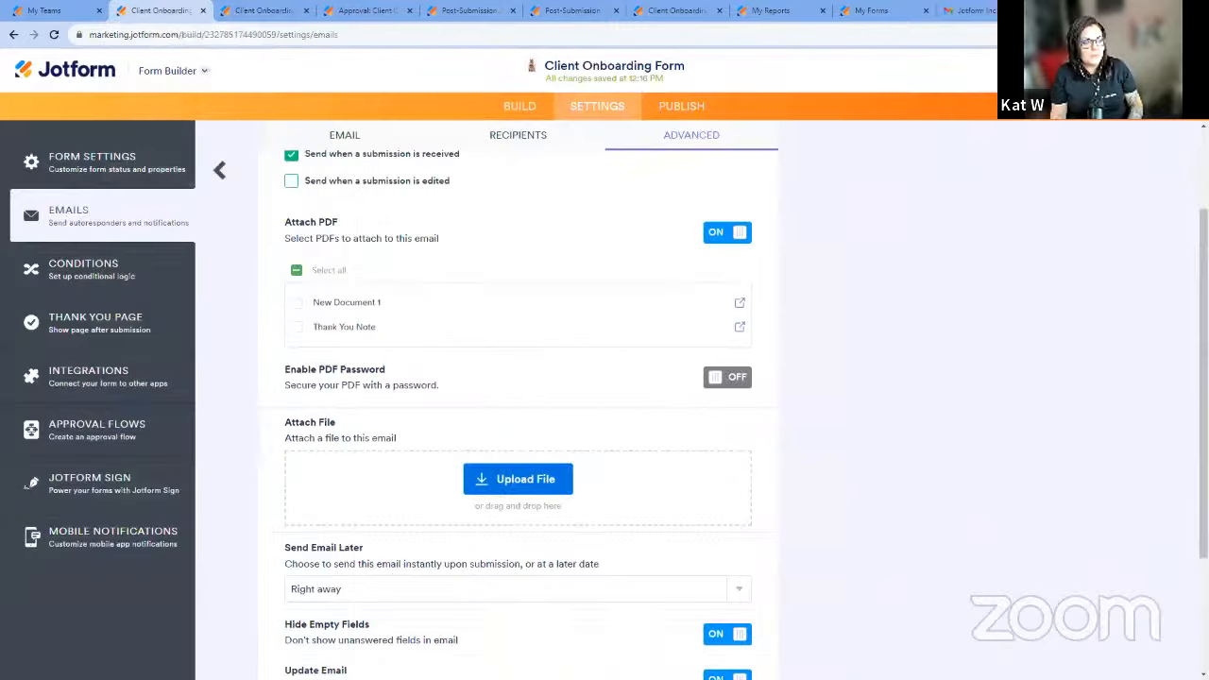
click(298, 327)
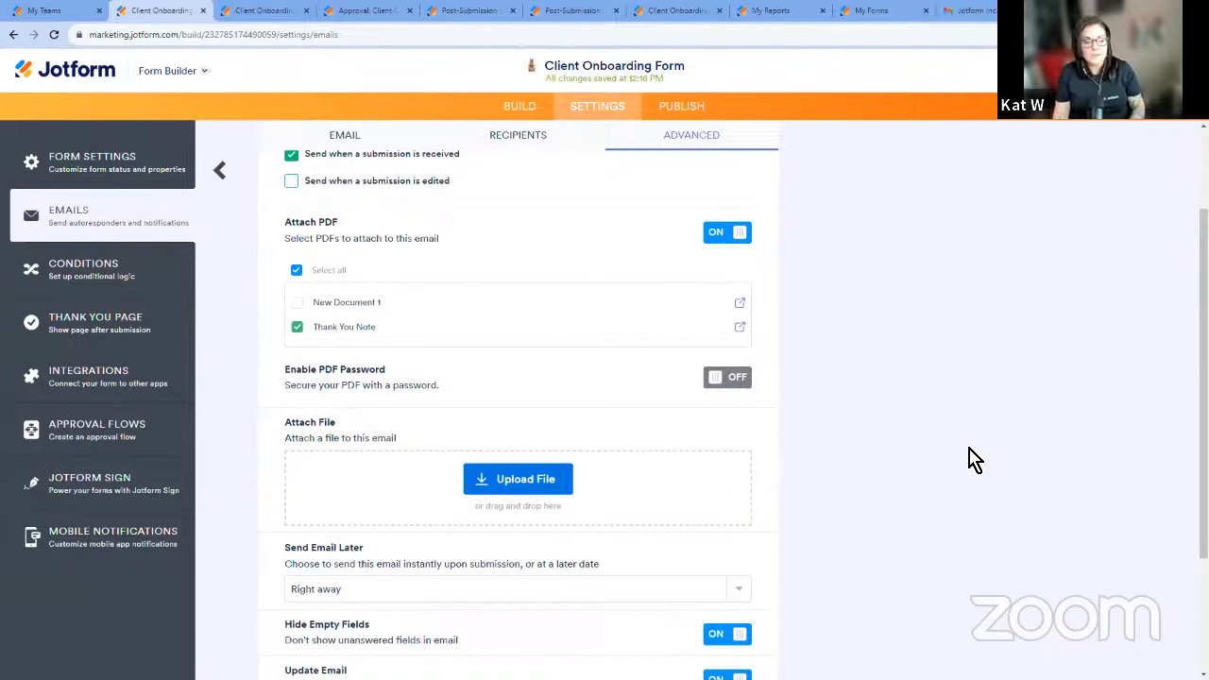
scroll(972, 459, down, 3)
click(751, 636)
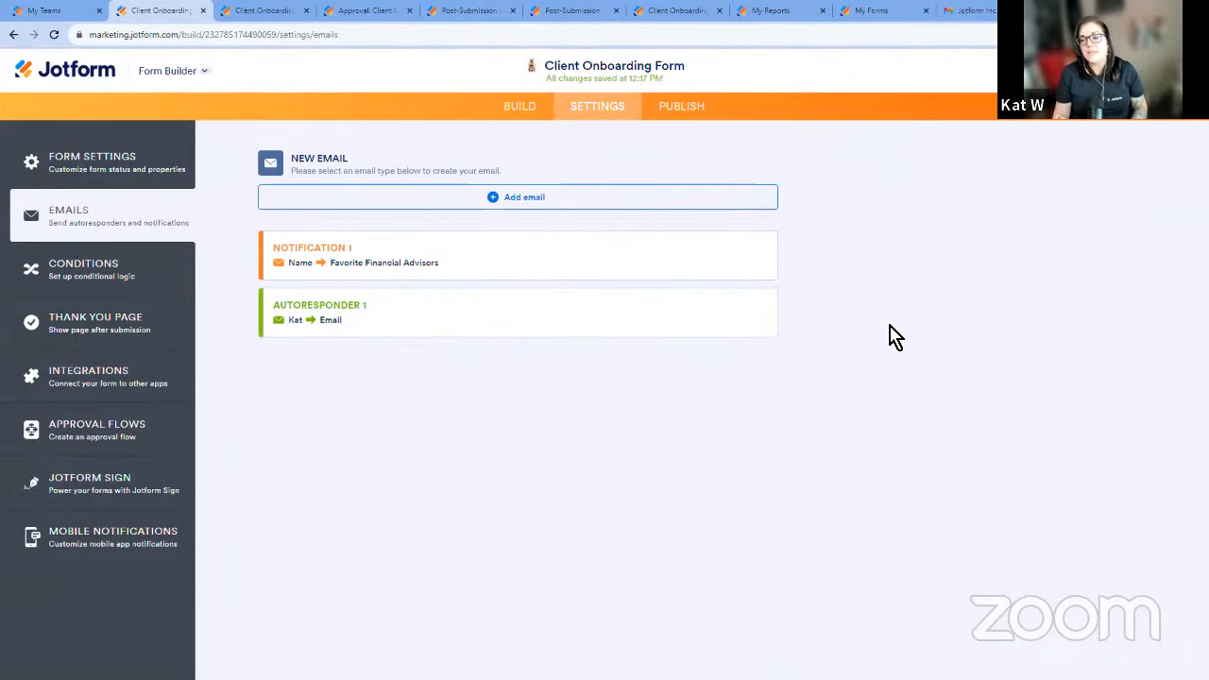
mouse_move(638, 327)
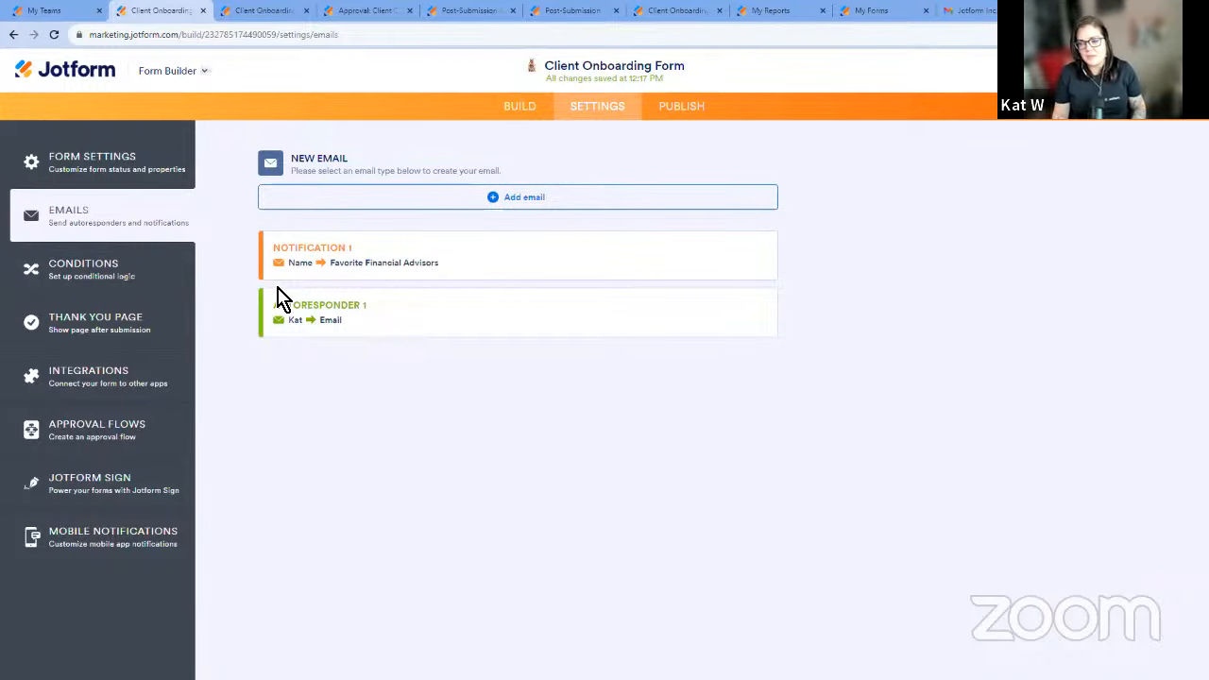
Review the Client Onboarding Form's prefill sources in its publishing options and return to the quick share page.
click(689, 117)
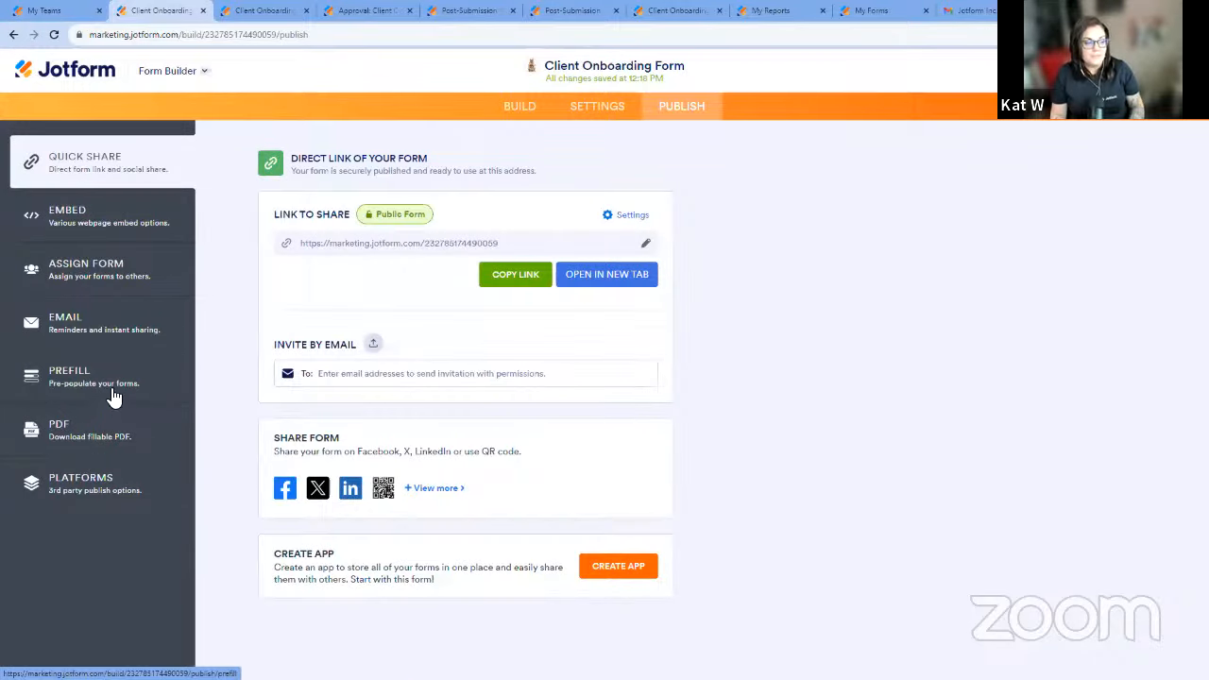
click(124, 387)
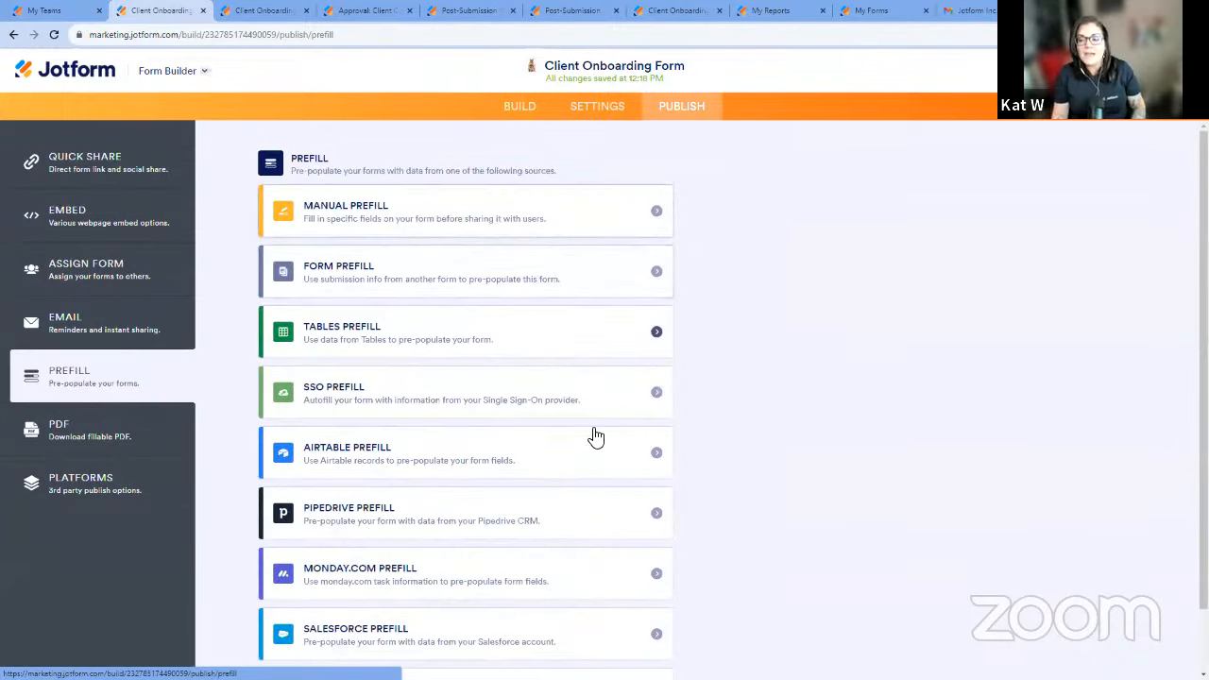
scroll(597, 450, down, 1)
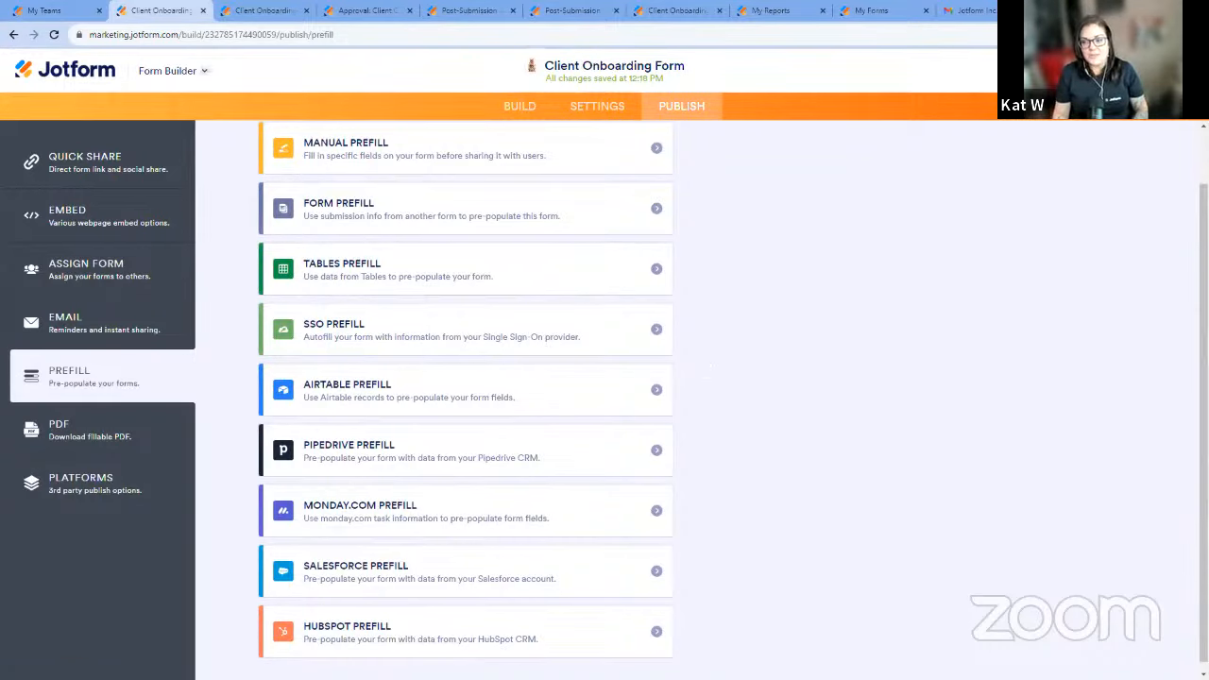
scroll(535, 373, down, 1)
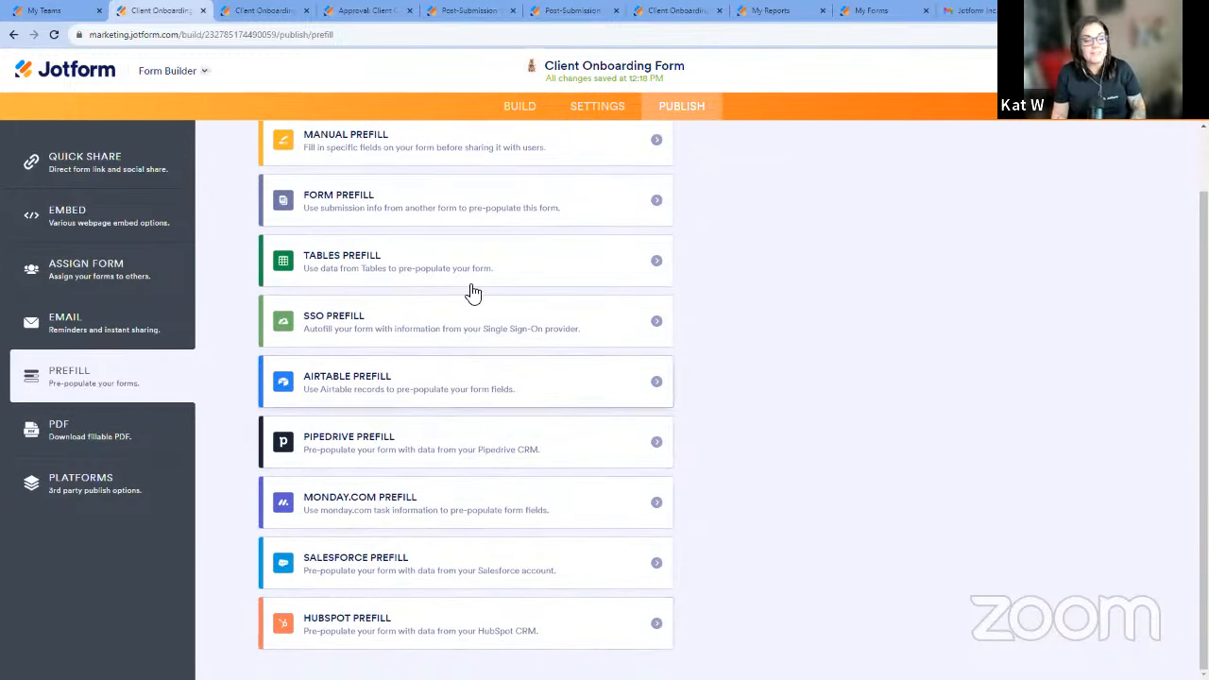
scroll(553, 500, up, 2)
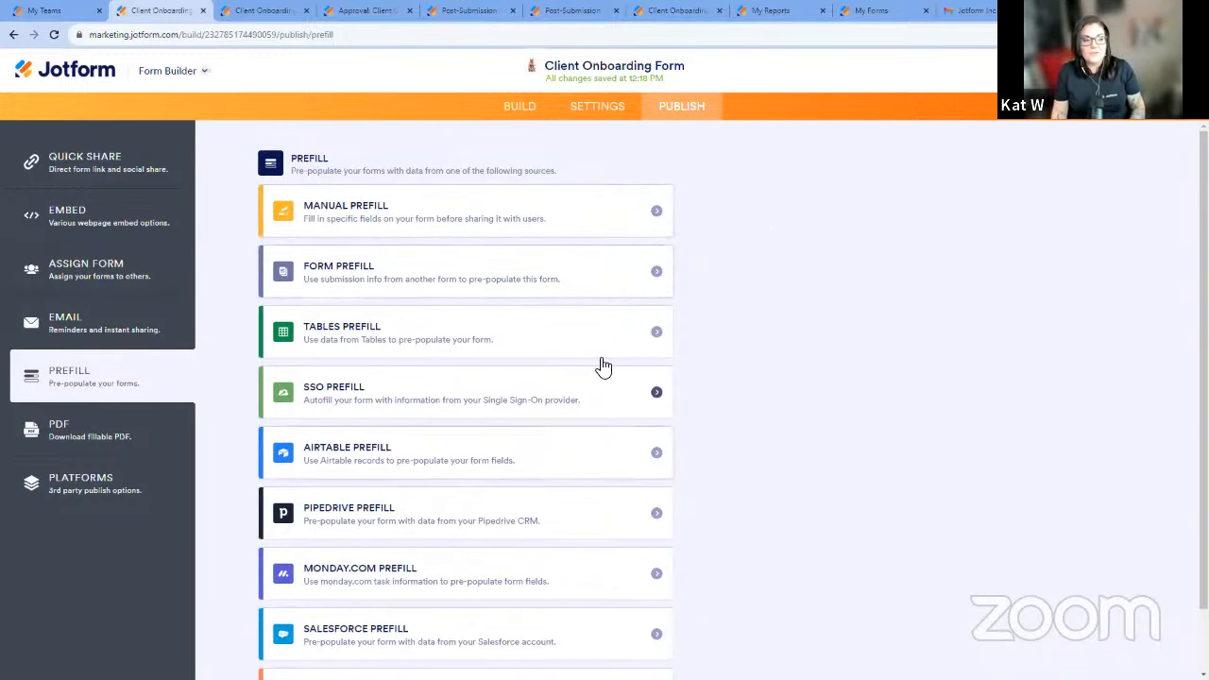
click(696, 122)
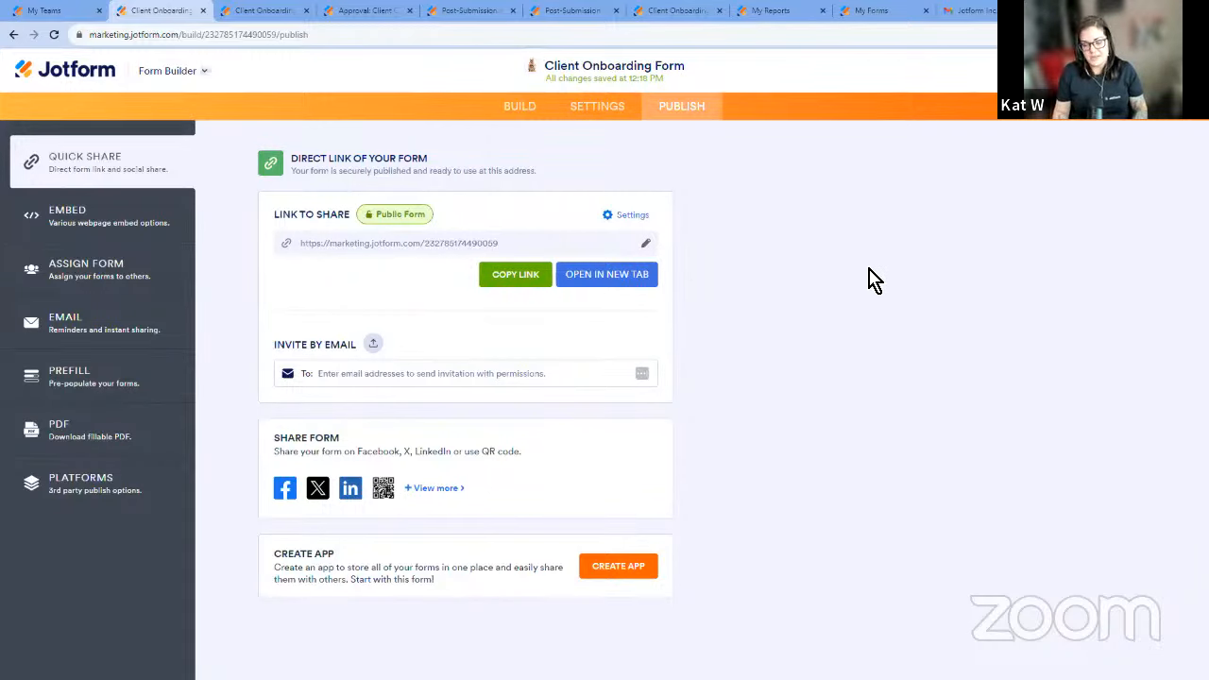
Check the form's approval flow settings and bring the whole Approval: Client Onboarding Form workflow into view in its builder.
click(615, 118)
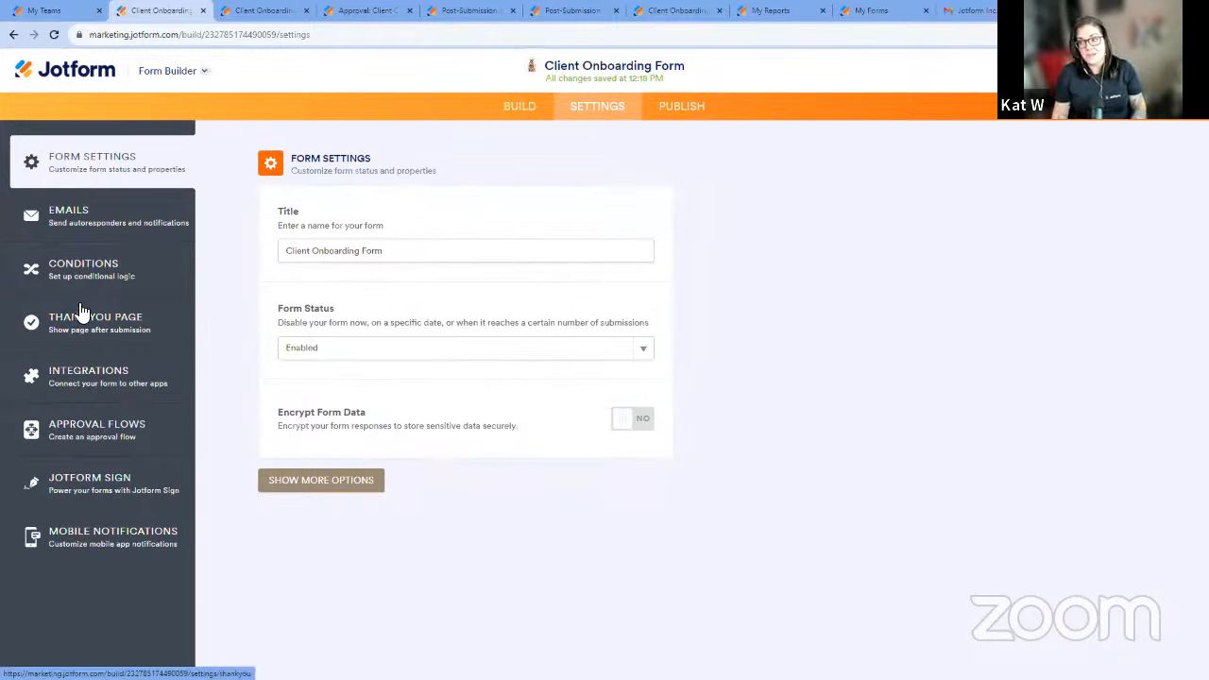
click(132, 437)
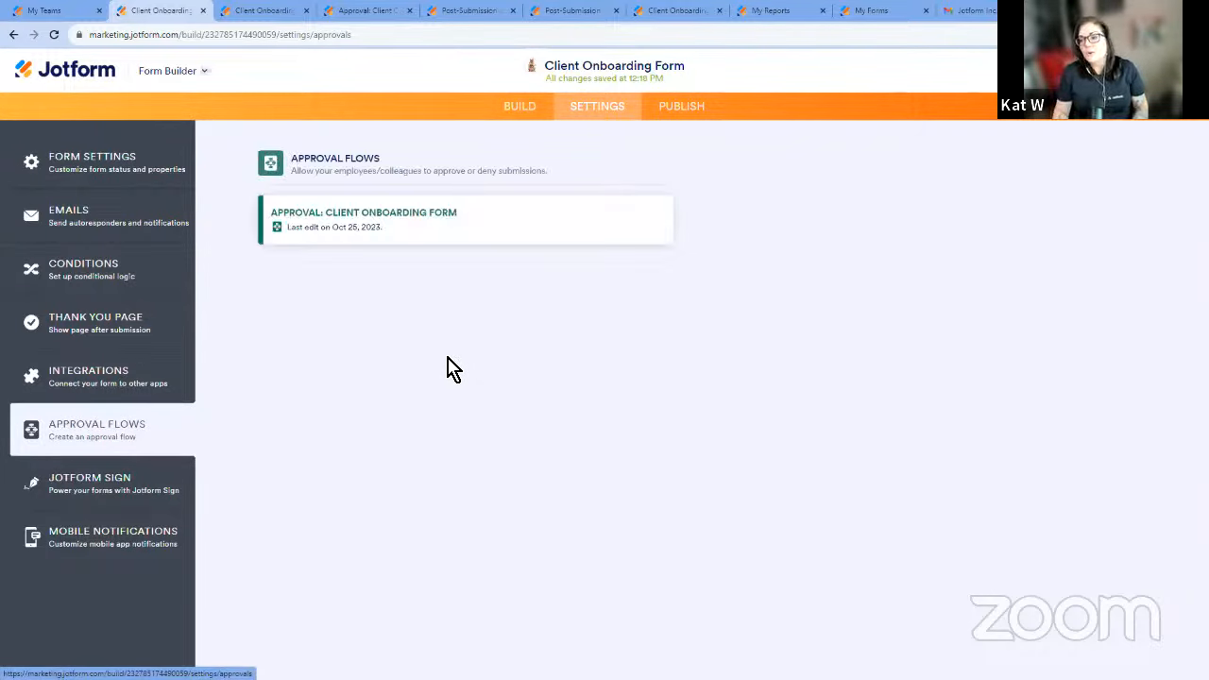
mouse_move(597, 236)
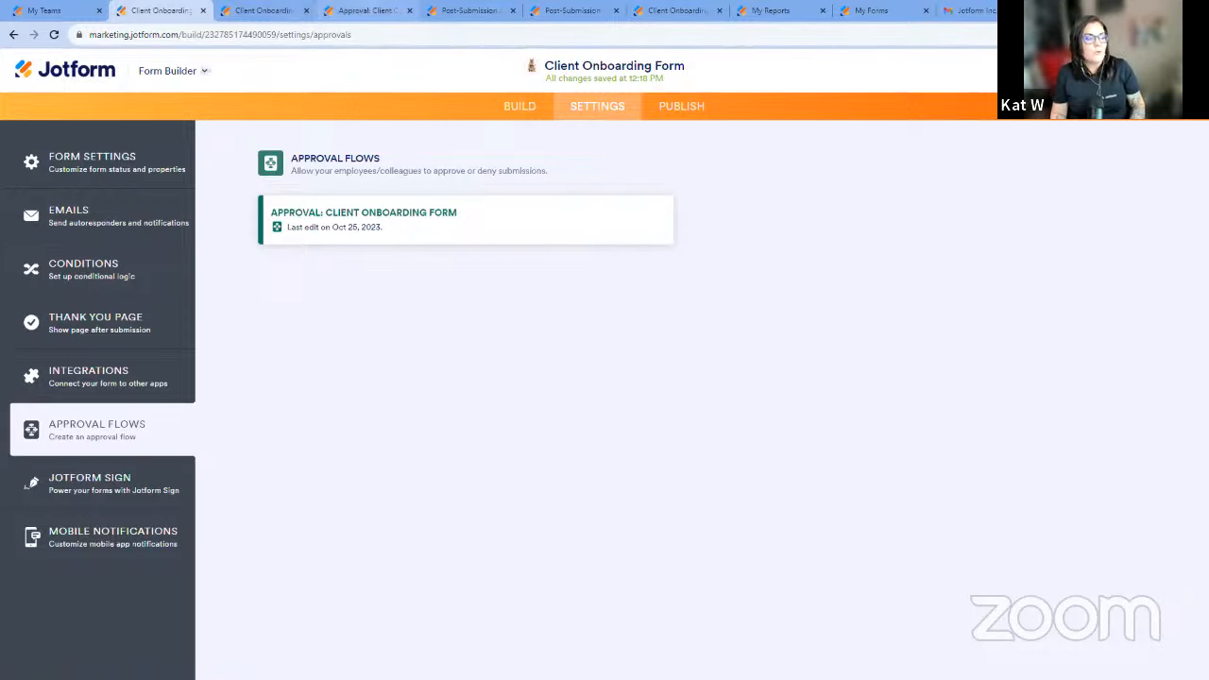
click(361, 11)
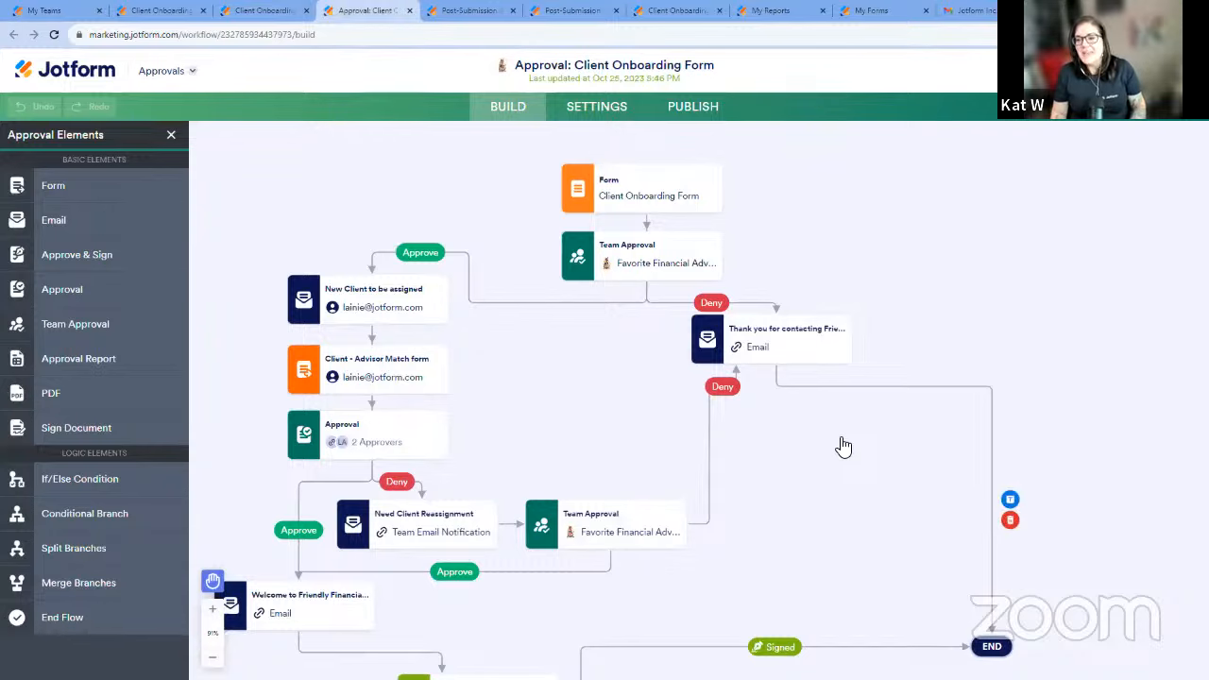
drag(980, 286, 997, 274)
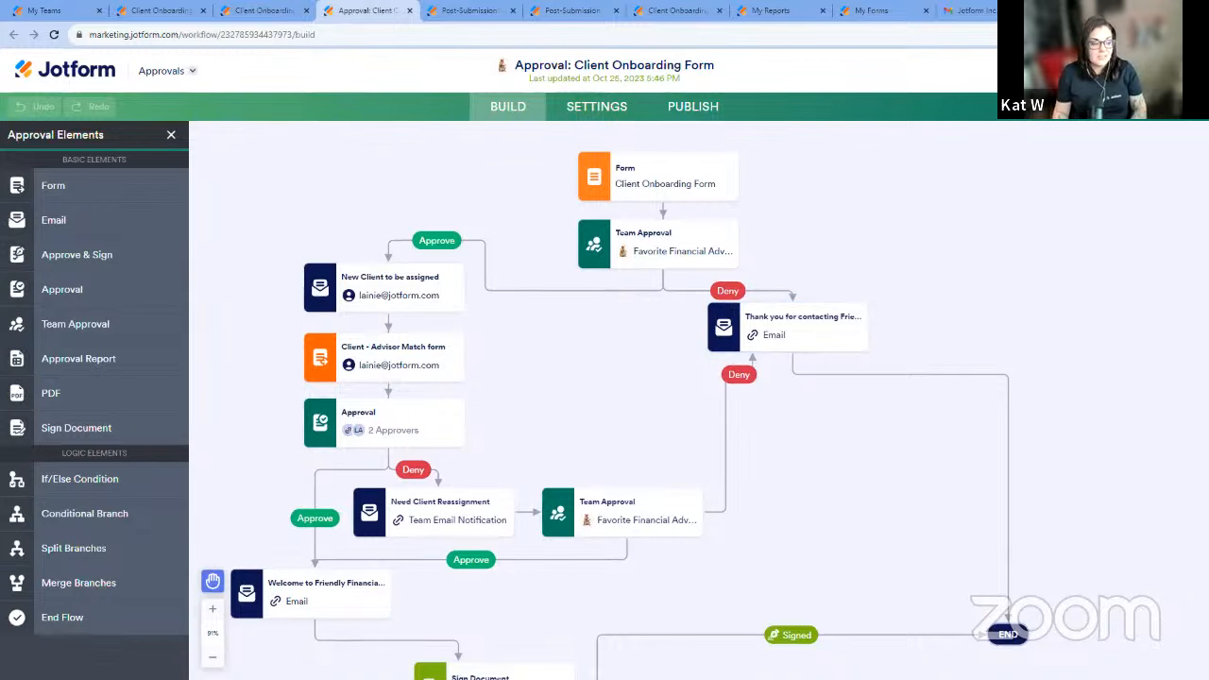
click(213, 656)
drag(1014, 330, 967, 221)
drag(626, 309, 649, 331)
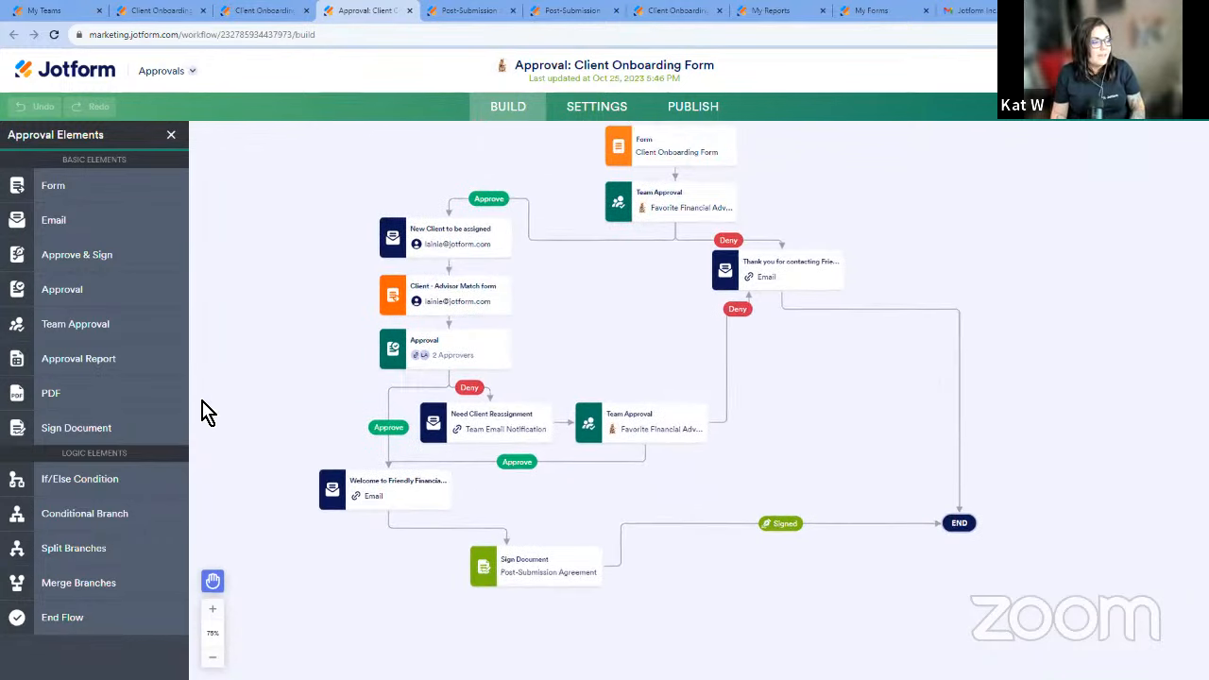
Try adding an If/Else Condition beside the first Team Approval and delete it from the workflow.
drag(101, 498, 940, 219)
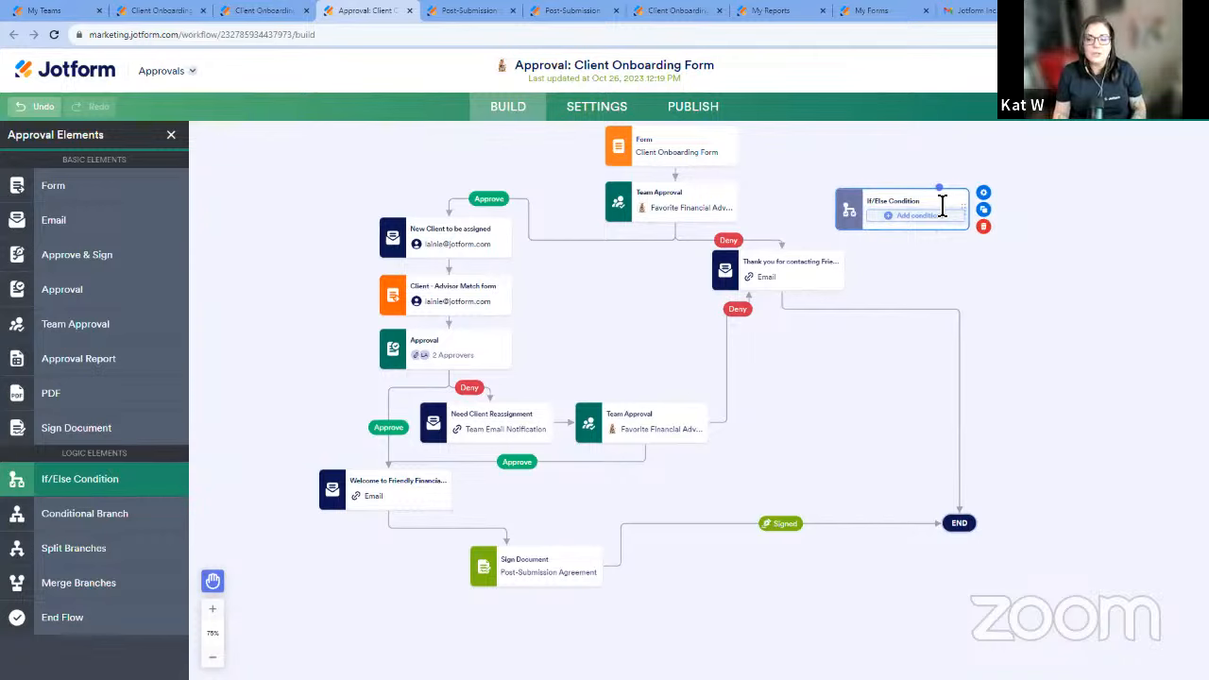
click(983, 226)
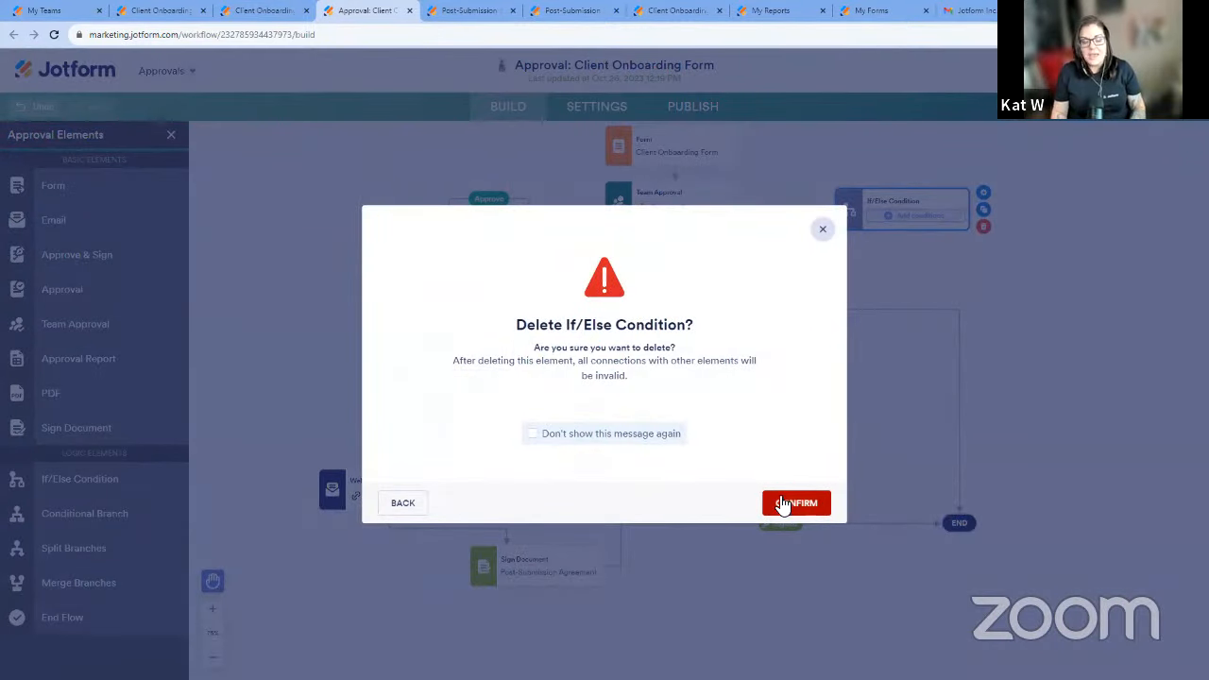
click(799, 501)
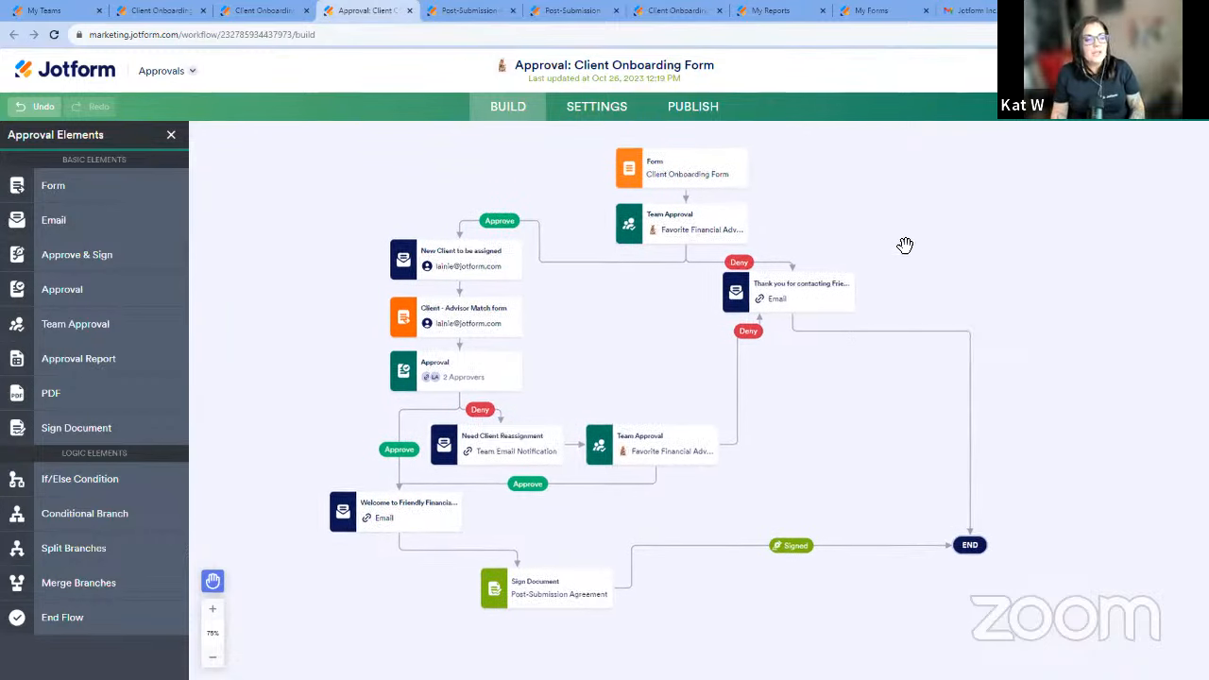
Review the first Team Approval's properties and its completion rule choices, keeping Require response from one person.
mouse_move(750, 252)
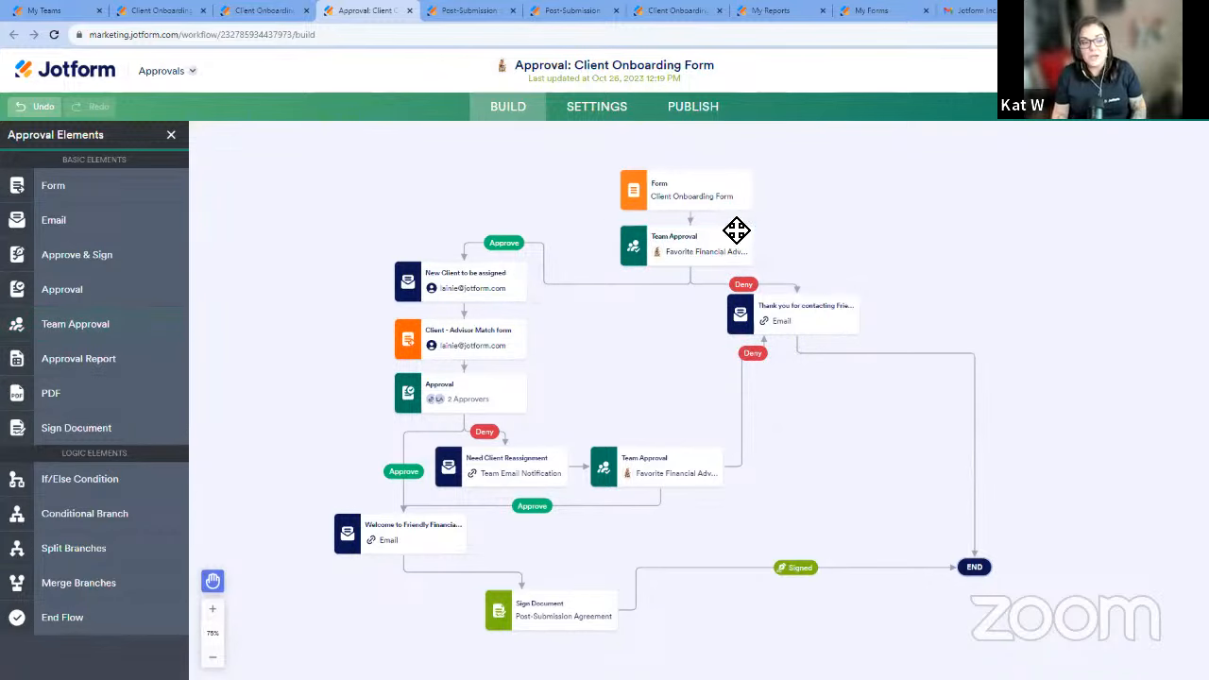
click(780, 232)
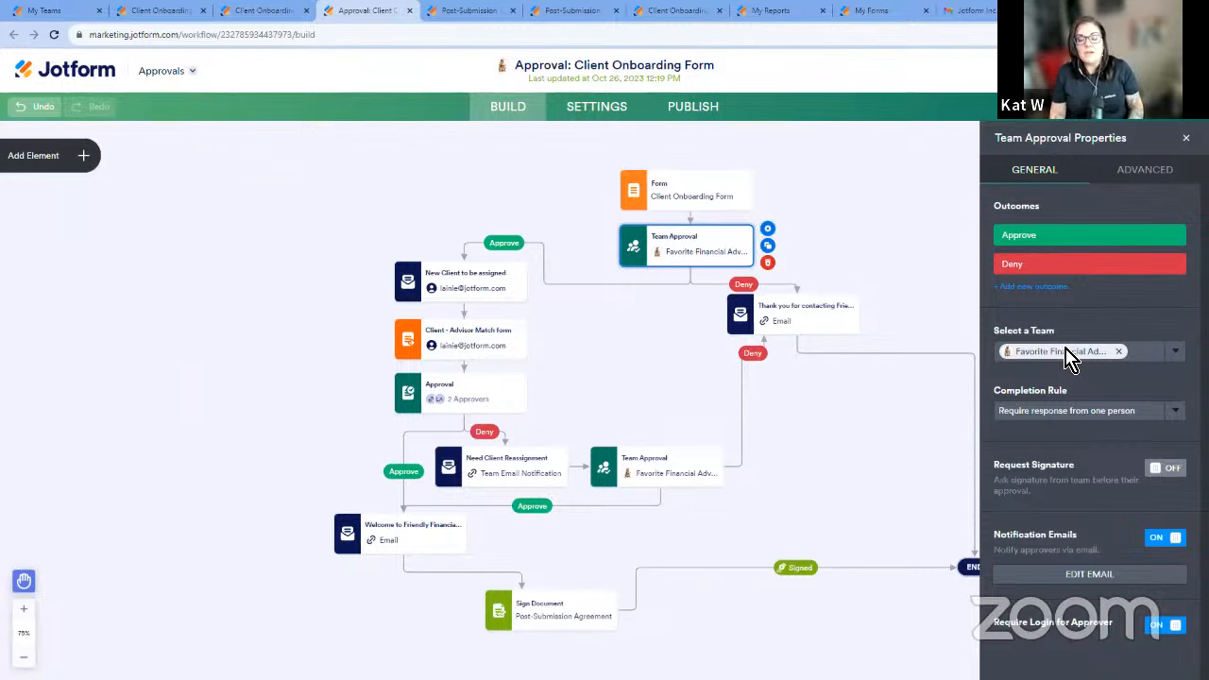
click(1120, 418)
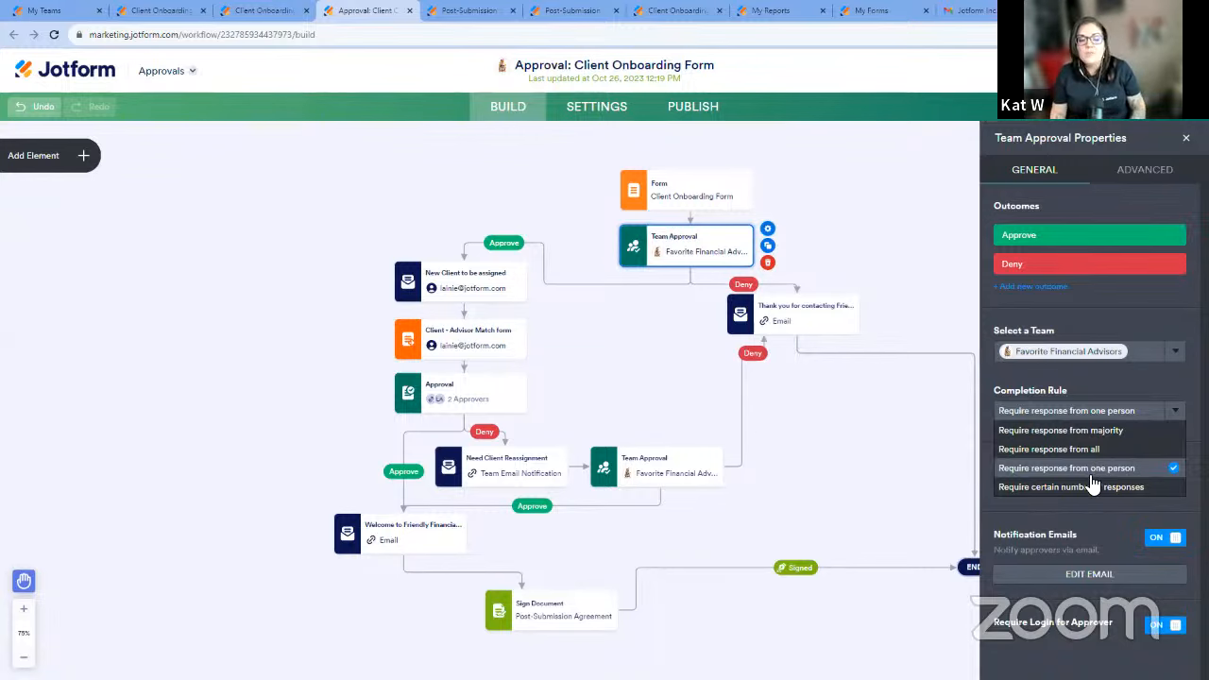
click(1122, 470)
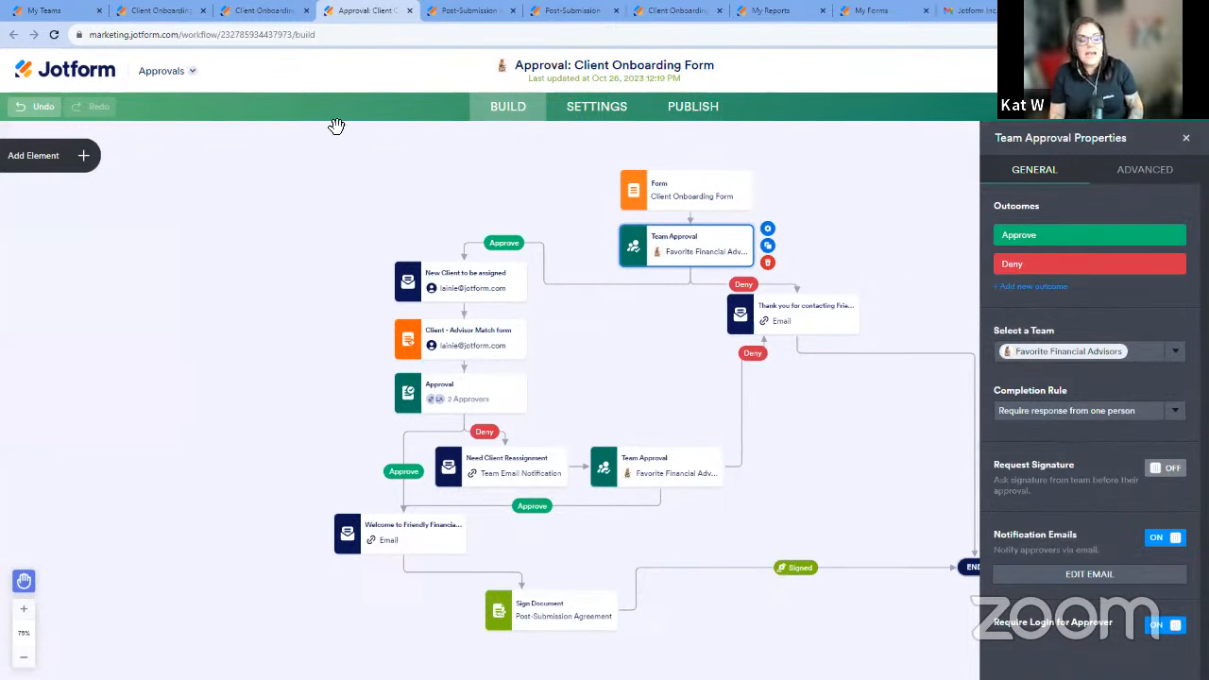
Examine the first Team Approval's advanced options, such as comments, escalation and expiration, and close its properties.
click(95, 161)
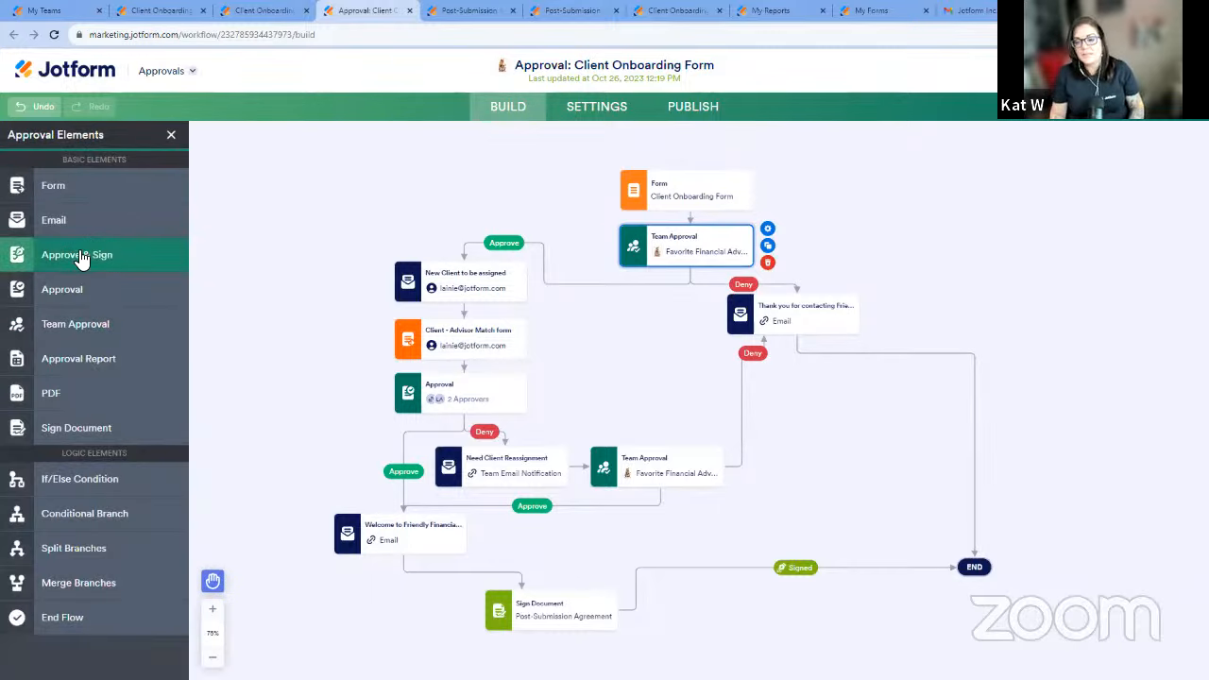
click(767, 229)
click(1147, 170)
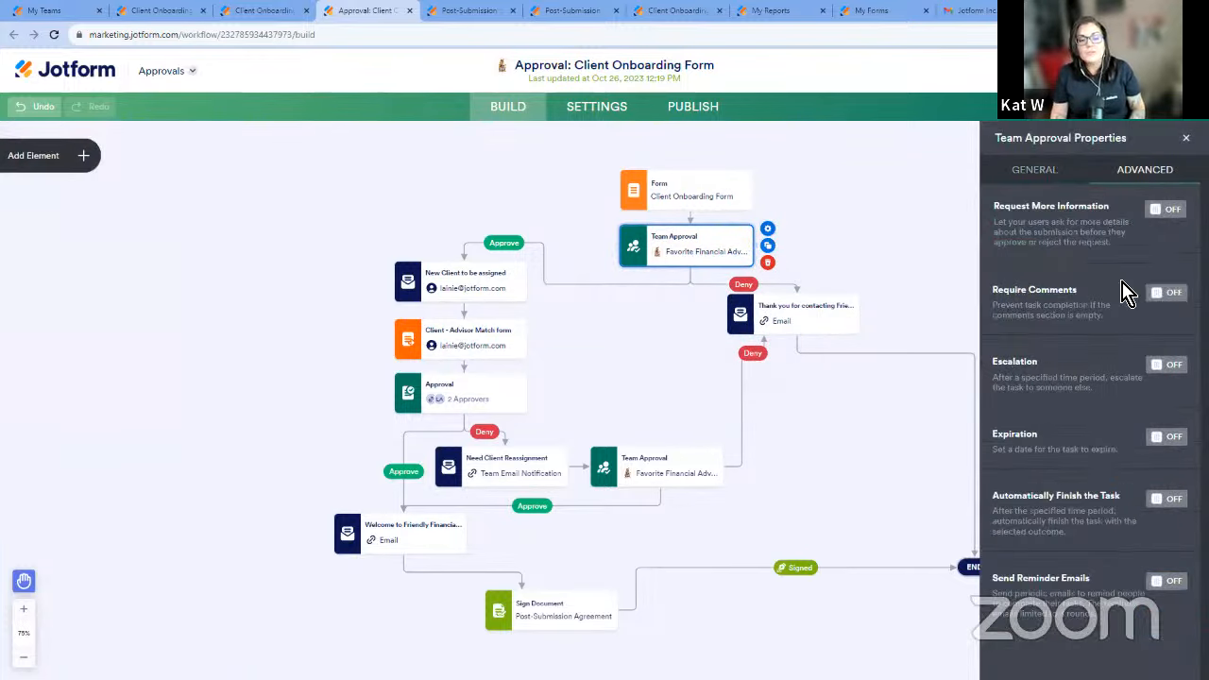
click(1074, 178)
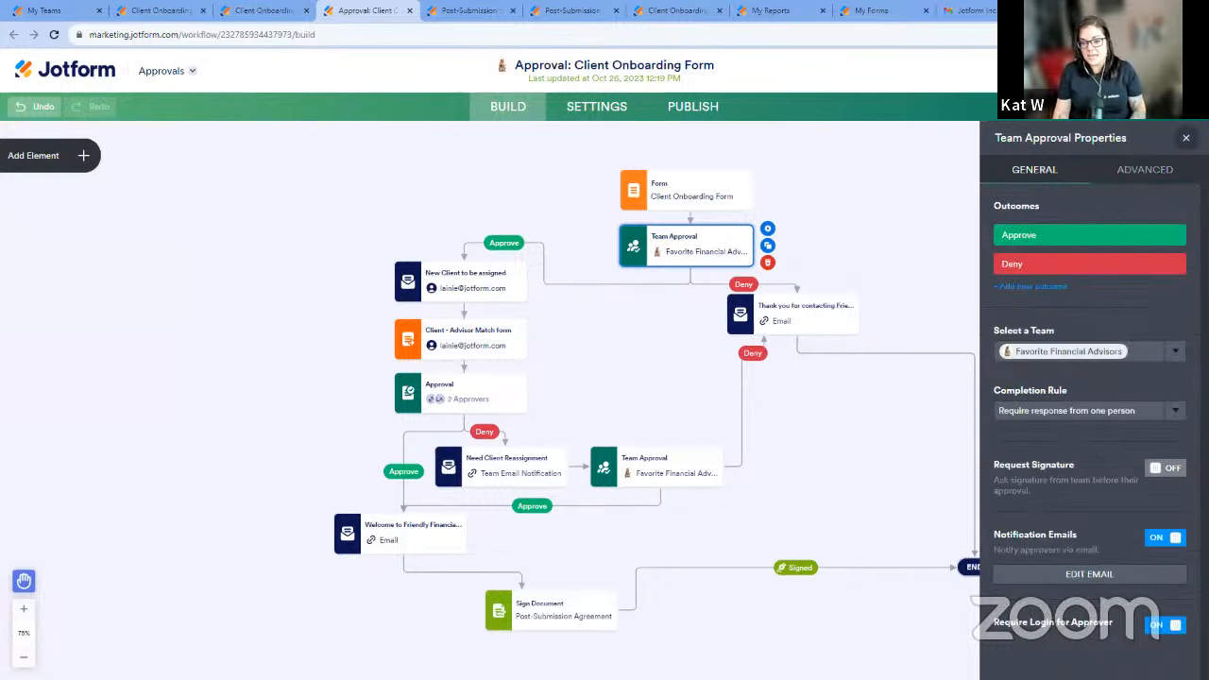
click(1187, 138)
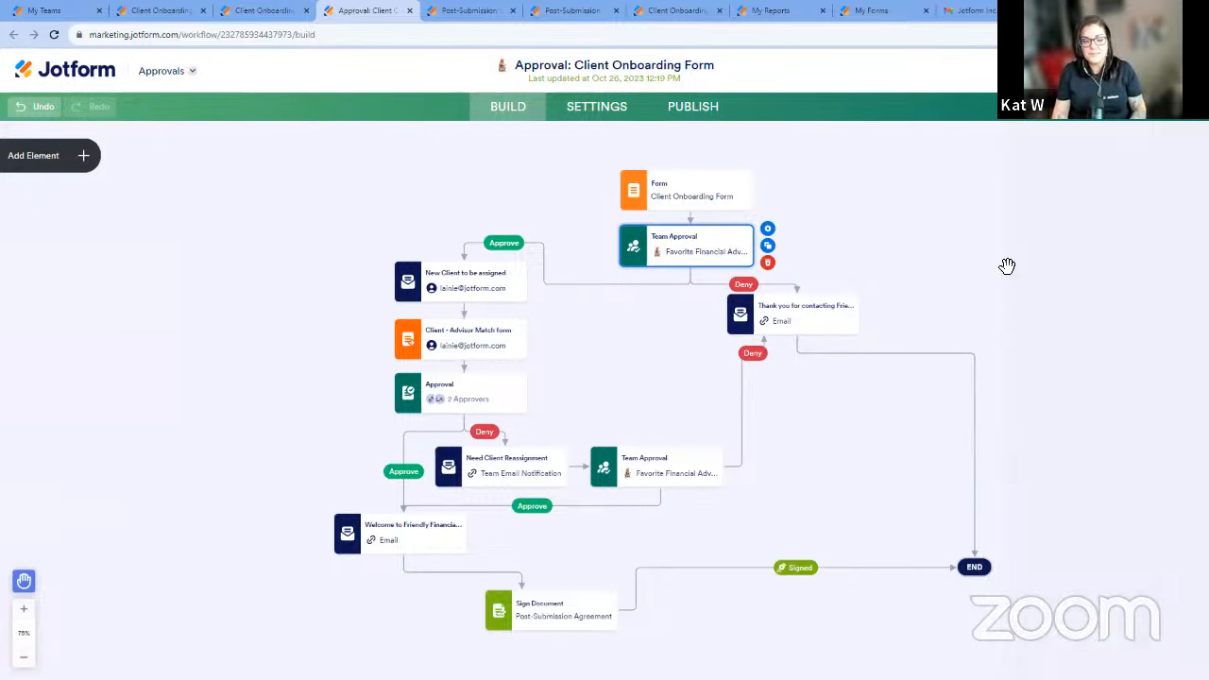
Try switching Require Login for Approver off and back on for the first Team Approval, and close its properties.
click(768, 229)
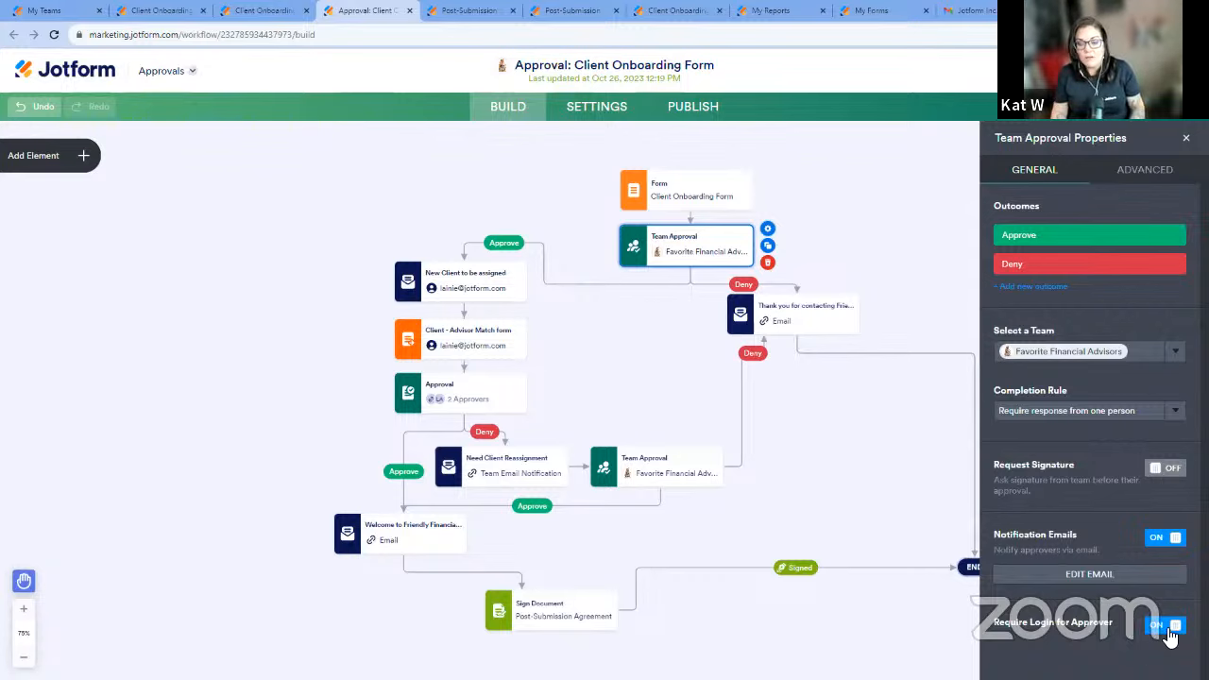
click(1169, 631)
click(1170, 631)
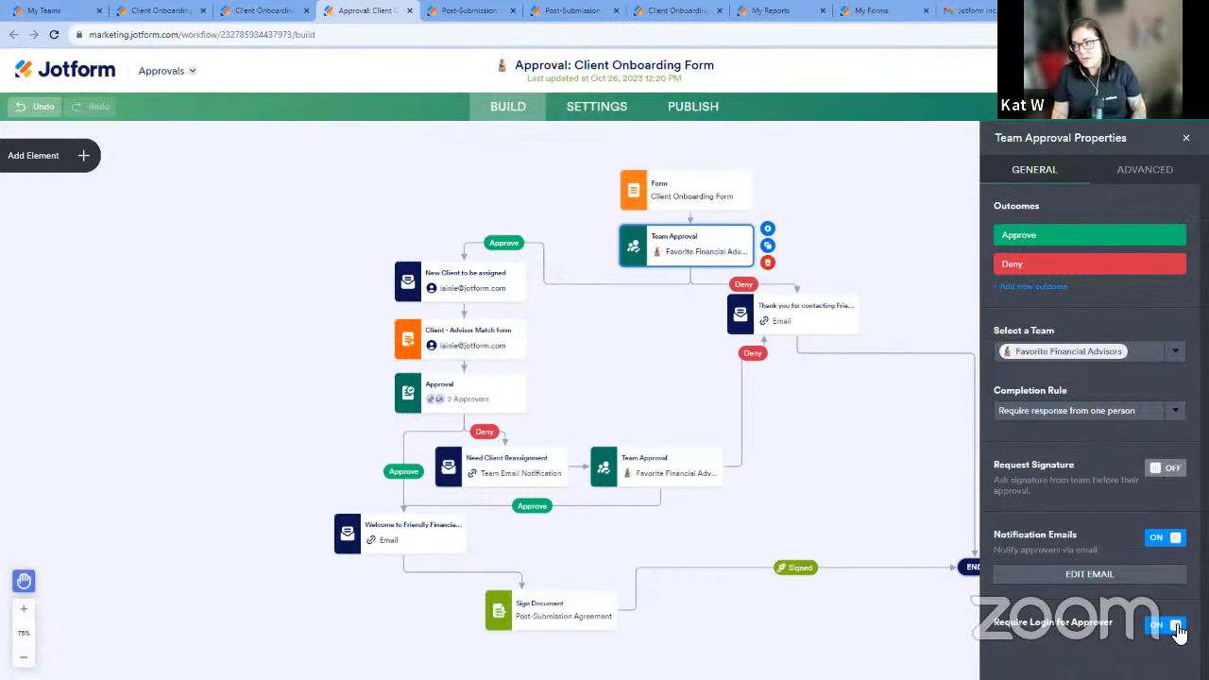
click(1186, 136)
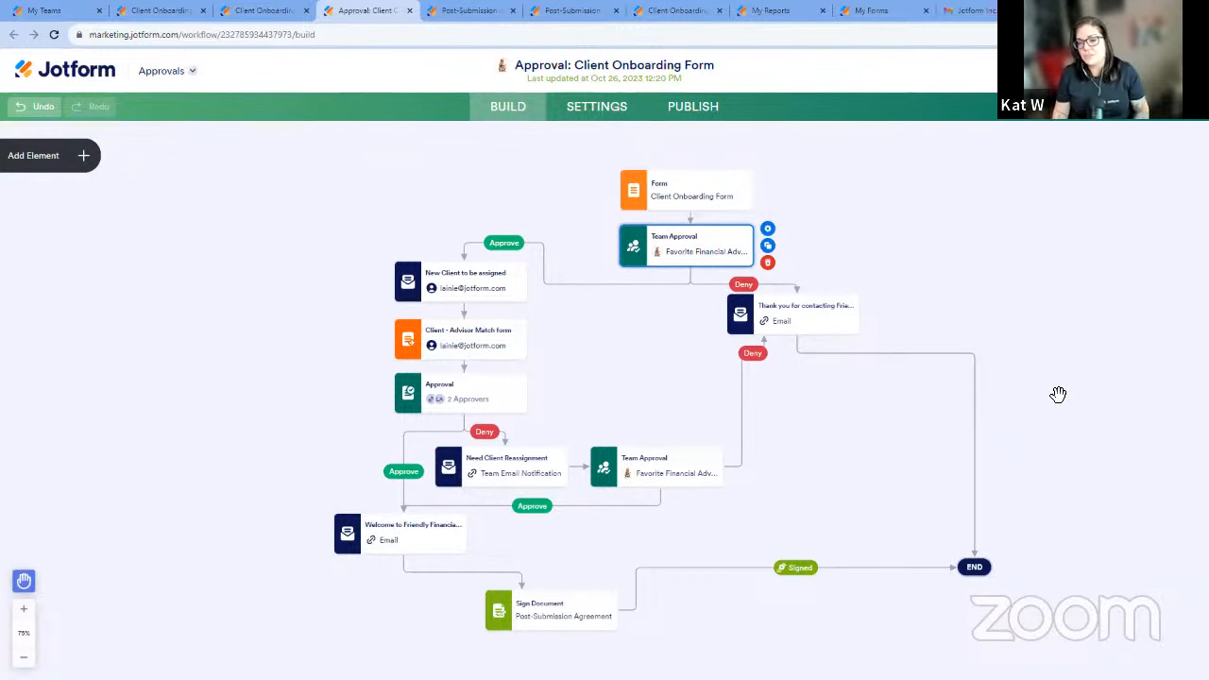
Examine the approval workflow's branches, from the first Team Approval to the Sign Document step, alongside the available approval elements.
drag(1020, 350, 1038, 312)
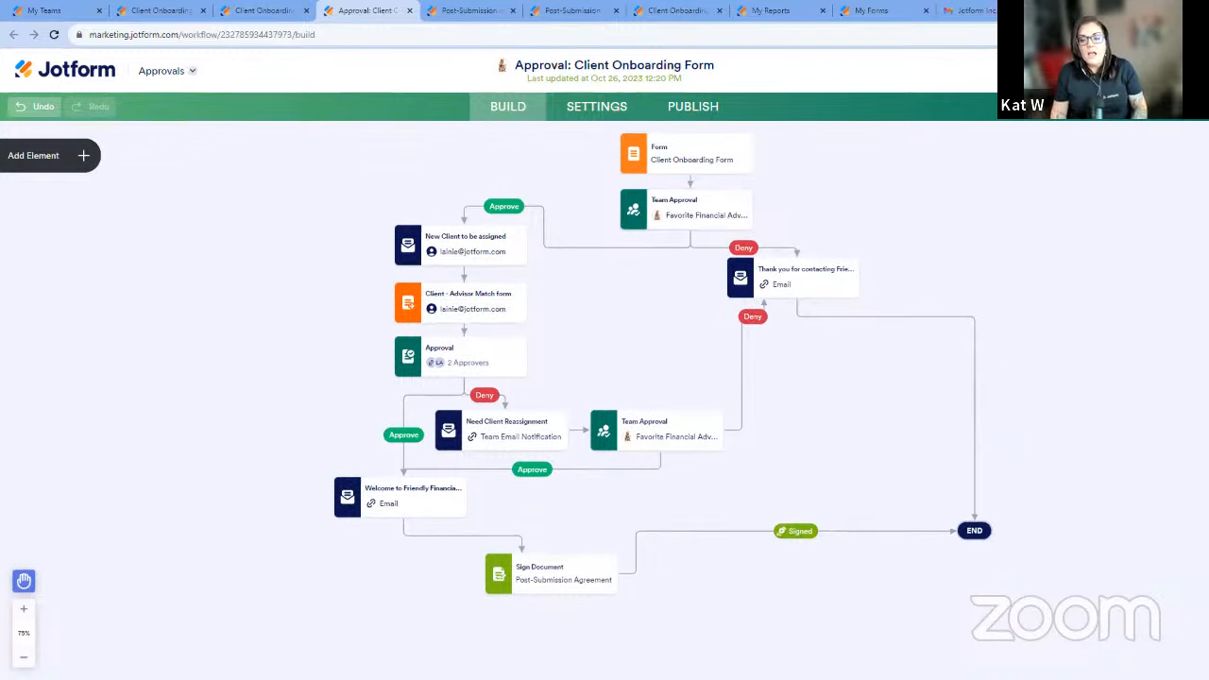
click(718, 422)
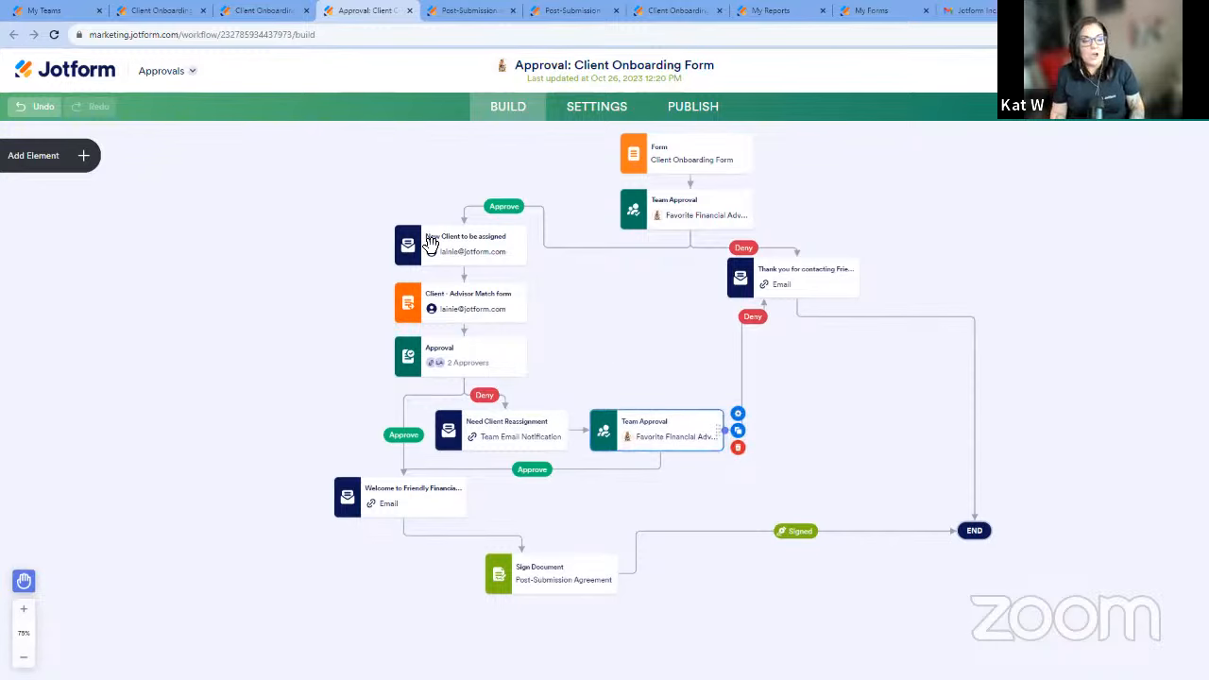
click(85, 156)
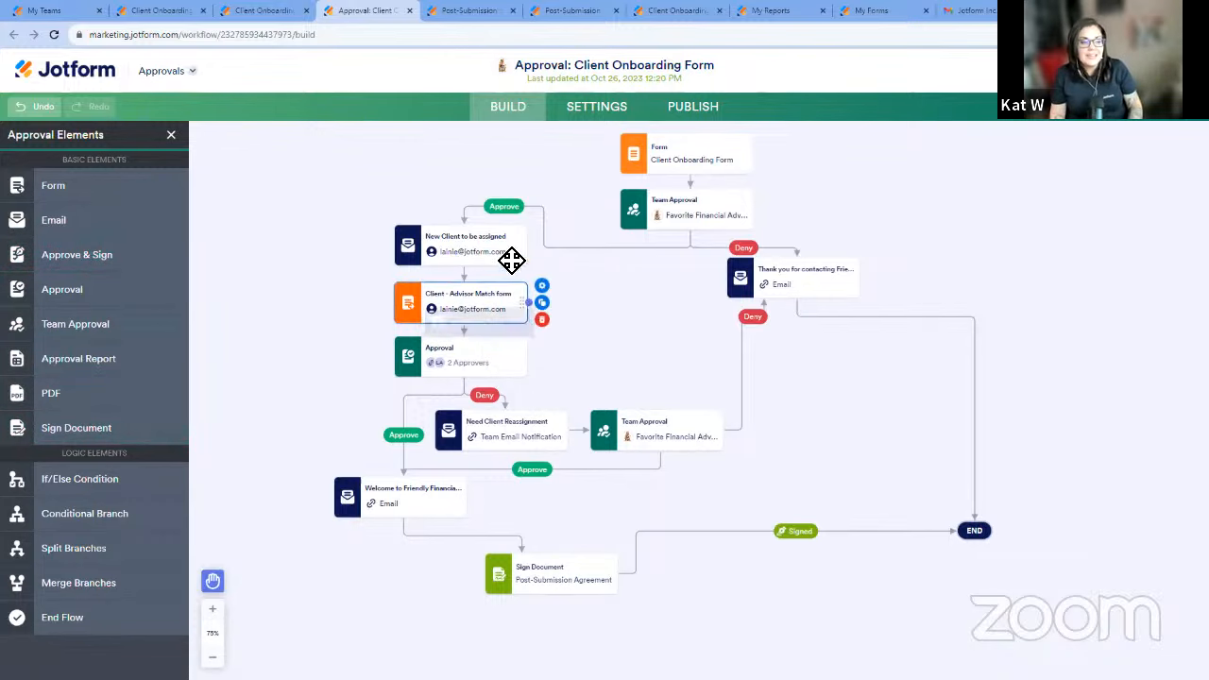
click(686, 212)
drag(689, 279, 519, 323)
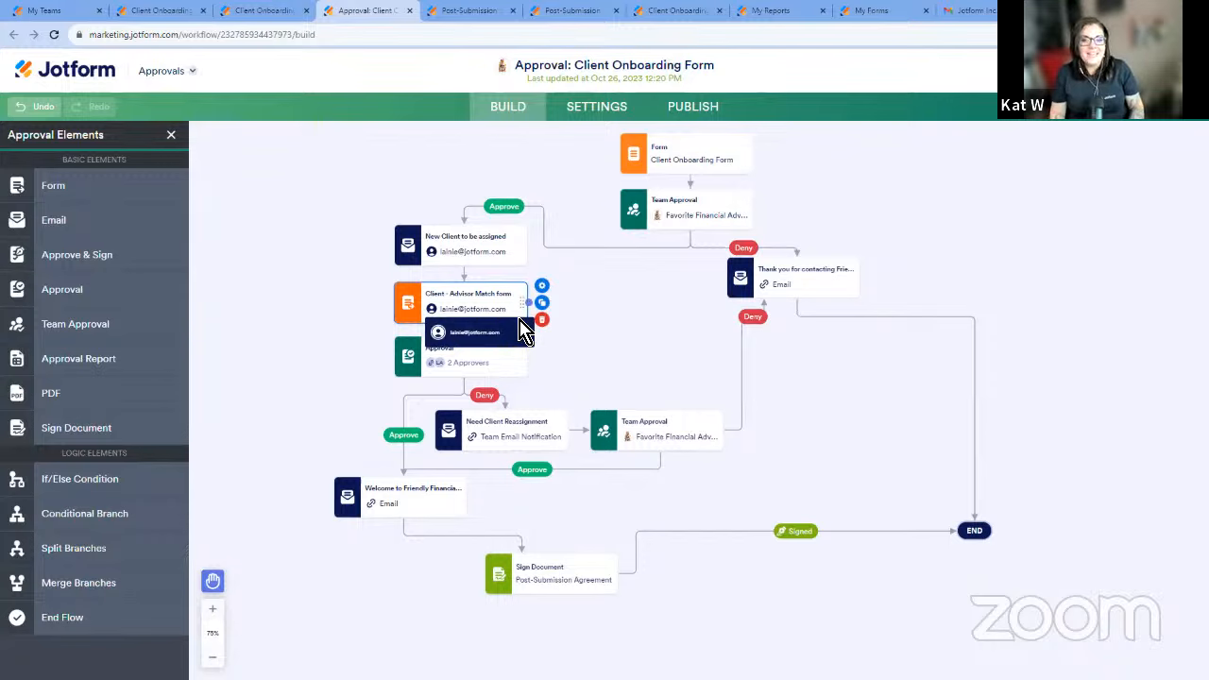
click(580, 585)
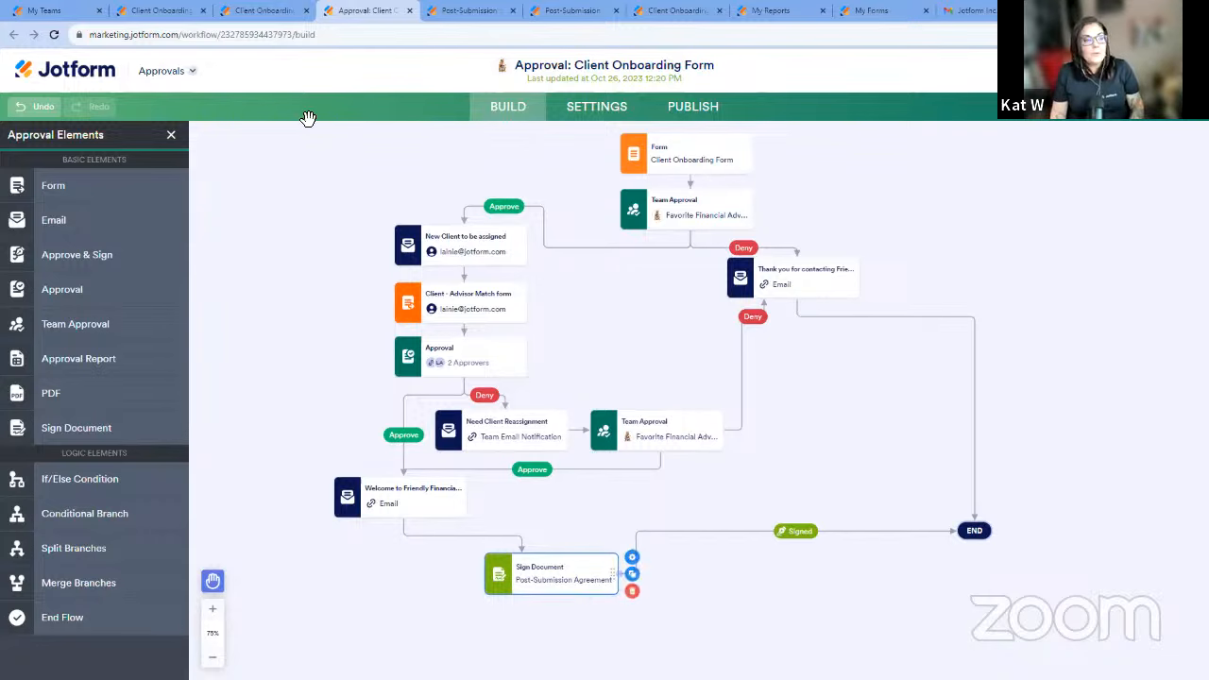
From the Client Onboarding Form's Signature field, go to its Jotform Sign settings and enable Jotform Sign Automation.
click(166, 11)
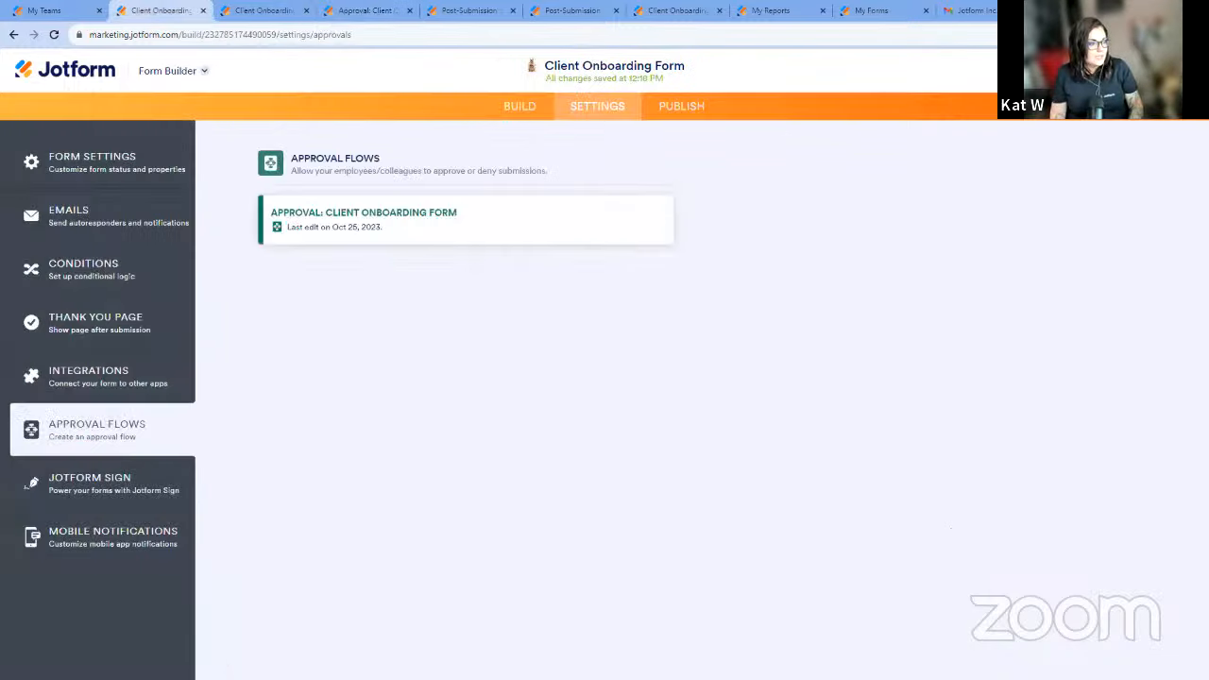
click(537, 112)
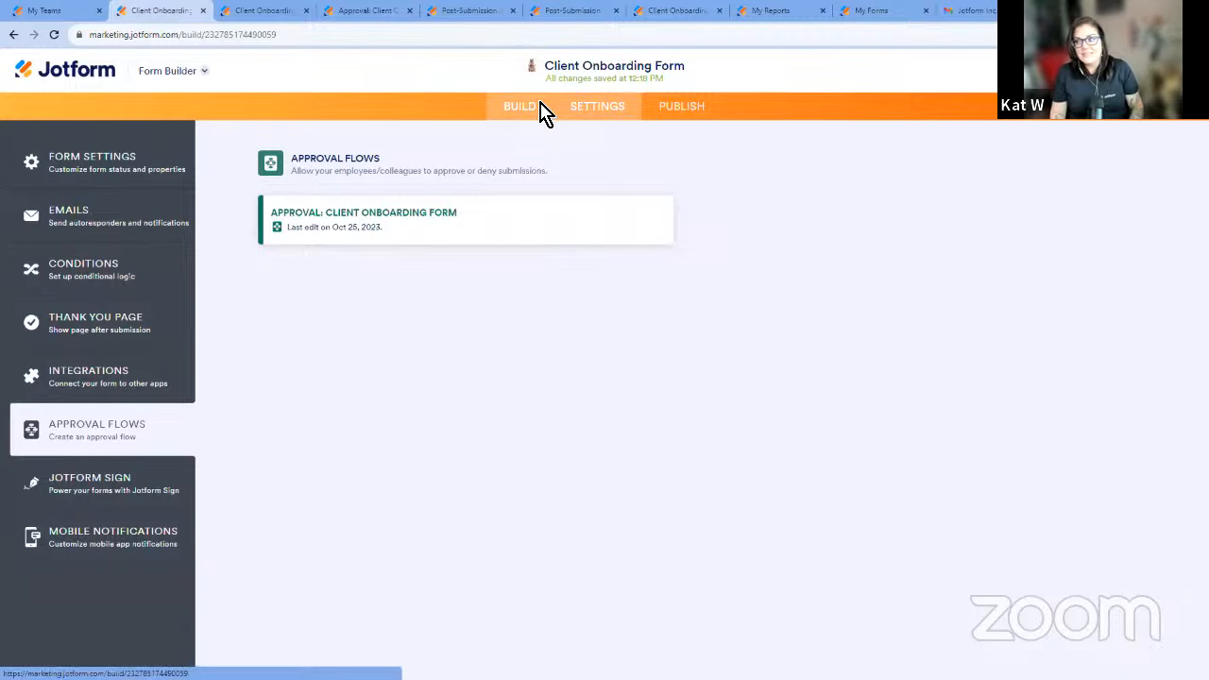
scroll(539, 345, down, 10)
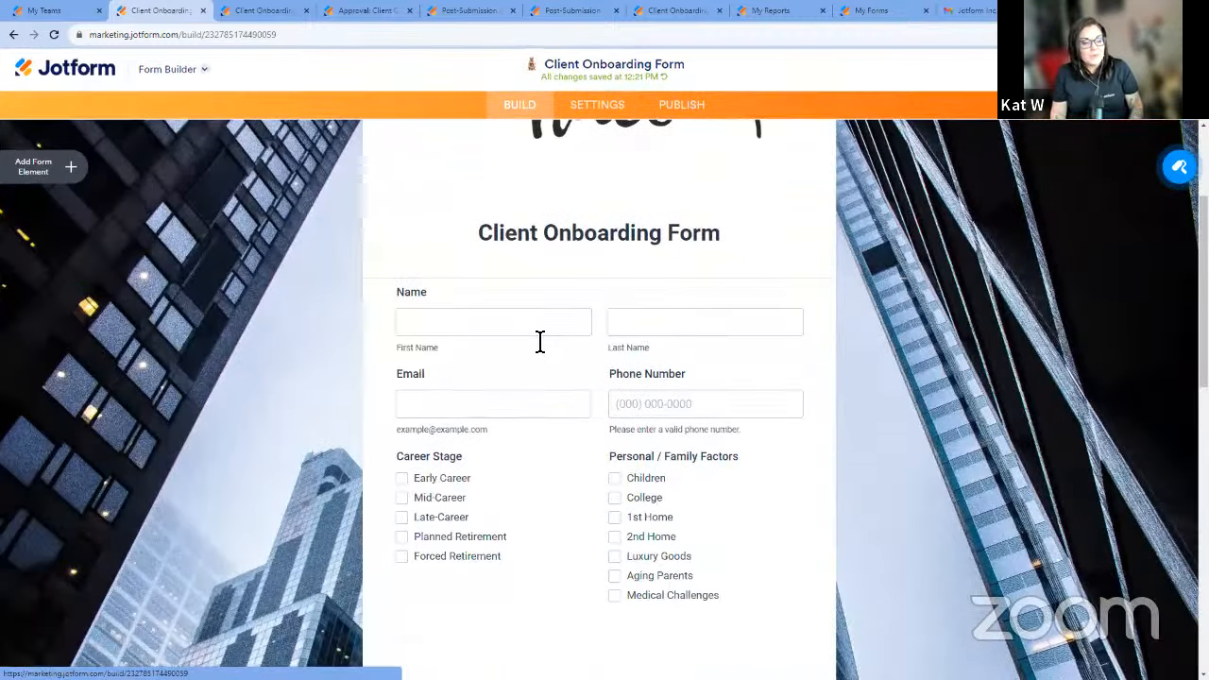
click(650, 515)
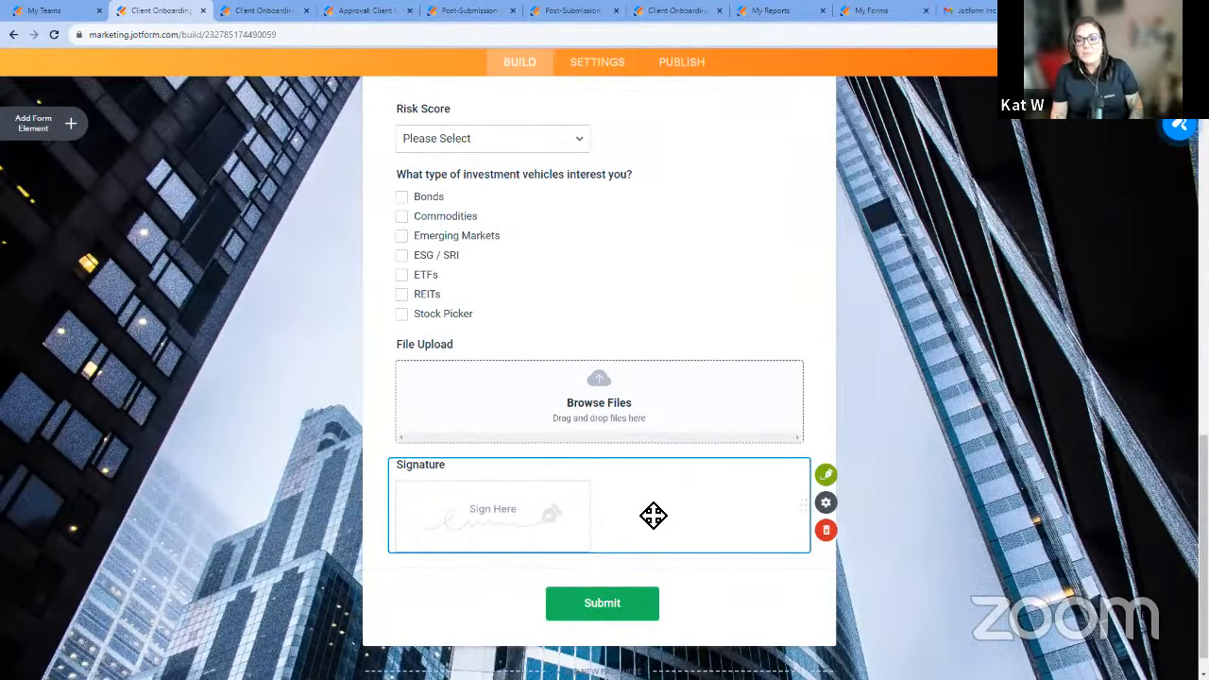
click(871, 476)
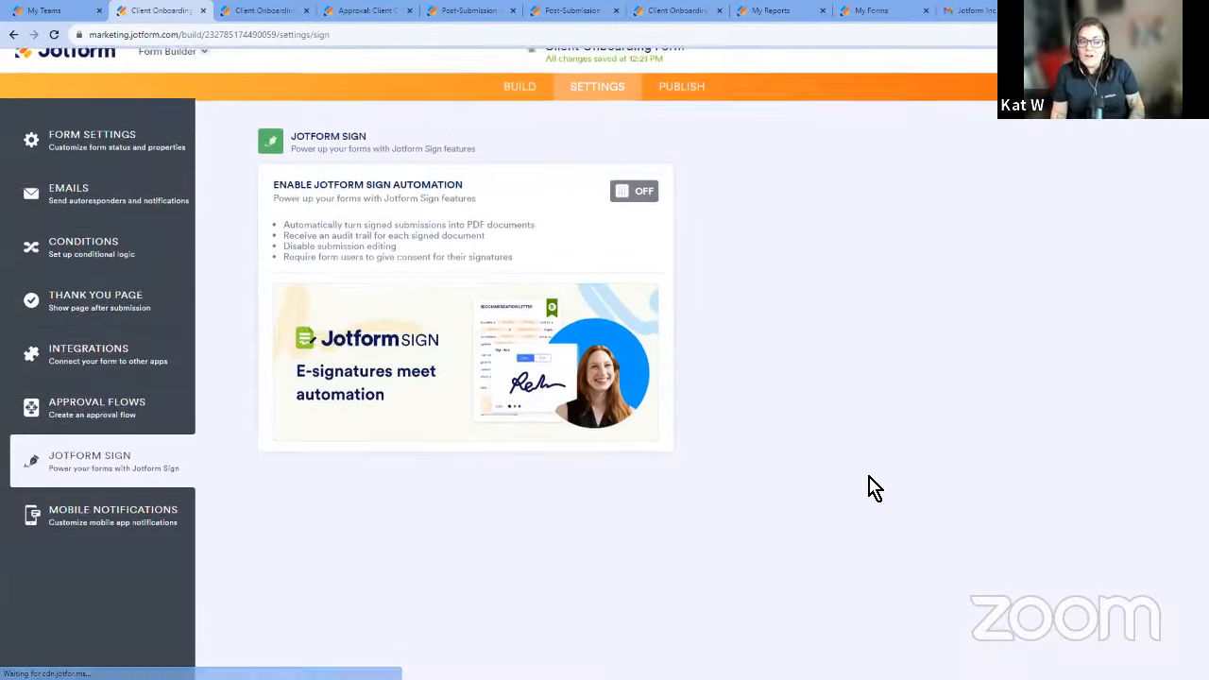
click(642, 221)
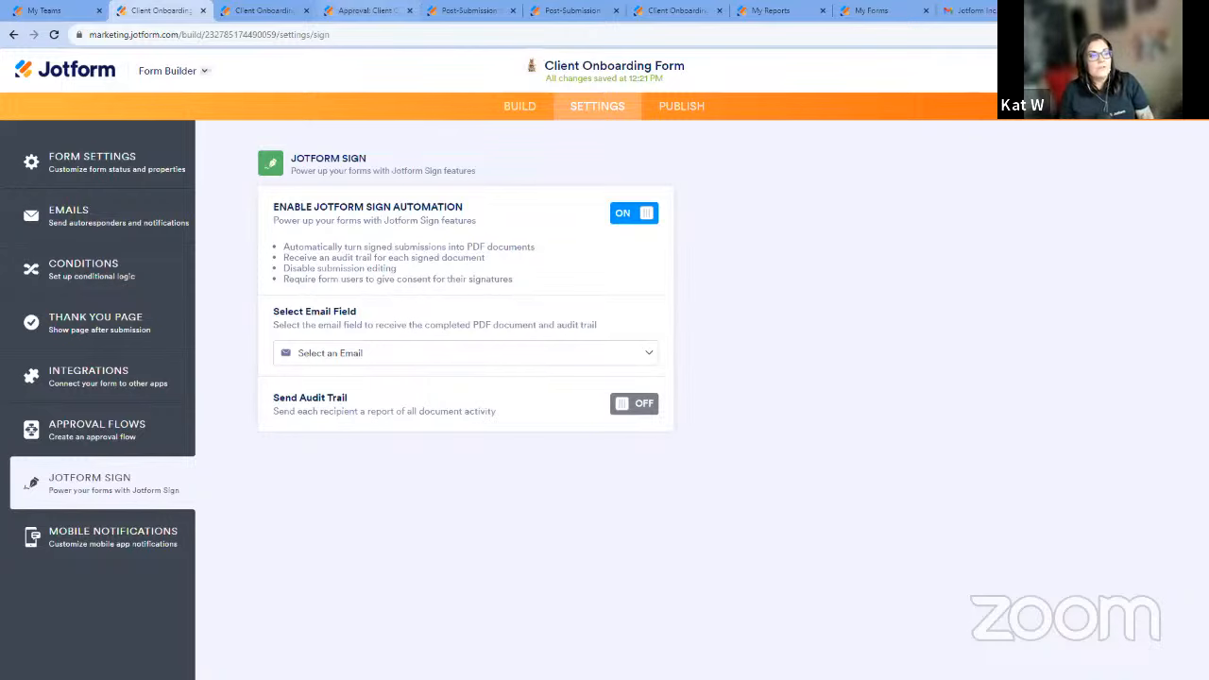
Return to the approval workflow, check the Sign Document properties and open the Post-Submission Agreement in the Sign Builder.
click(366, 11)
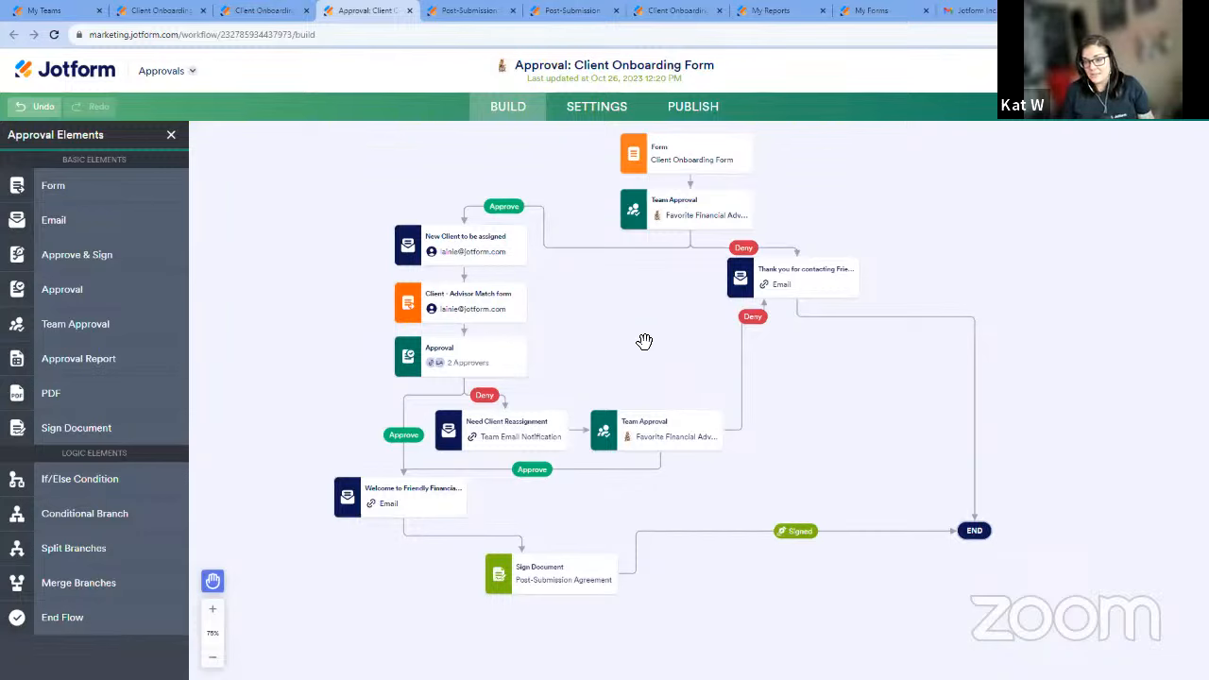
mouse_move(522, 244)
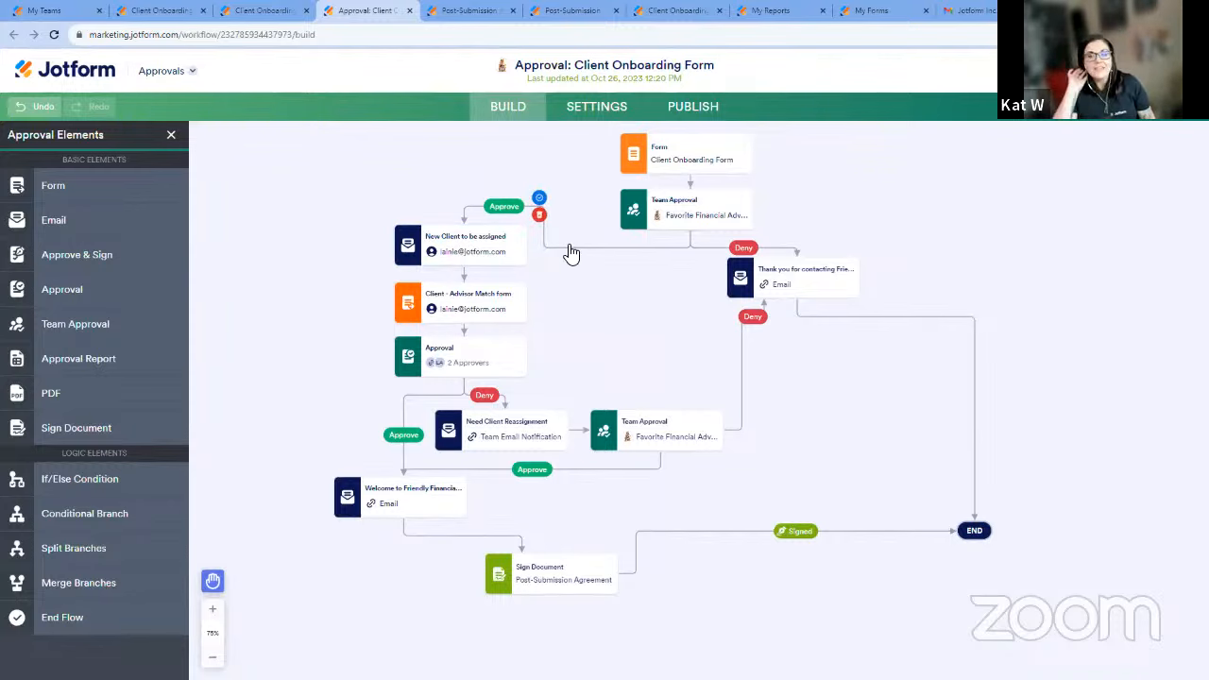
mouse_move(599, 595)
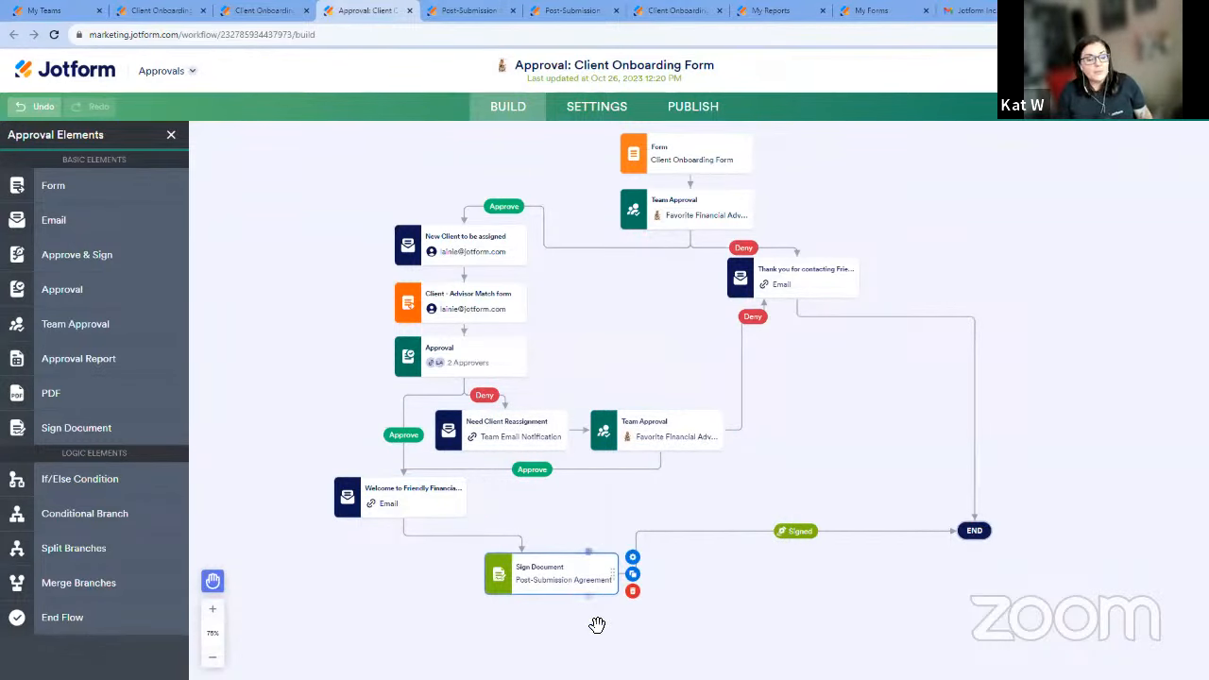
click(637, 562)
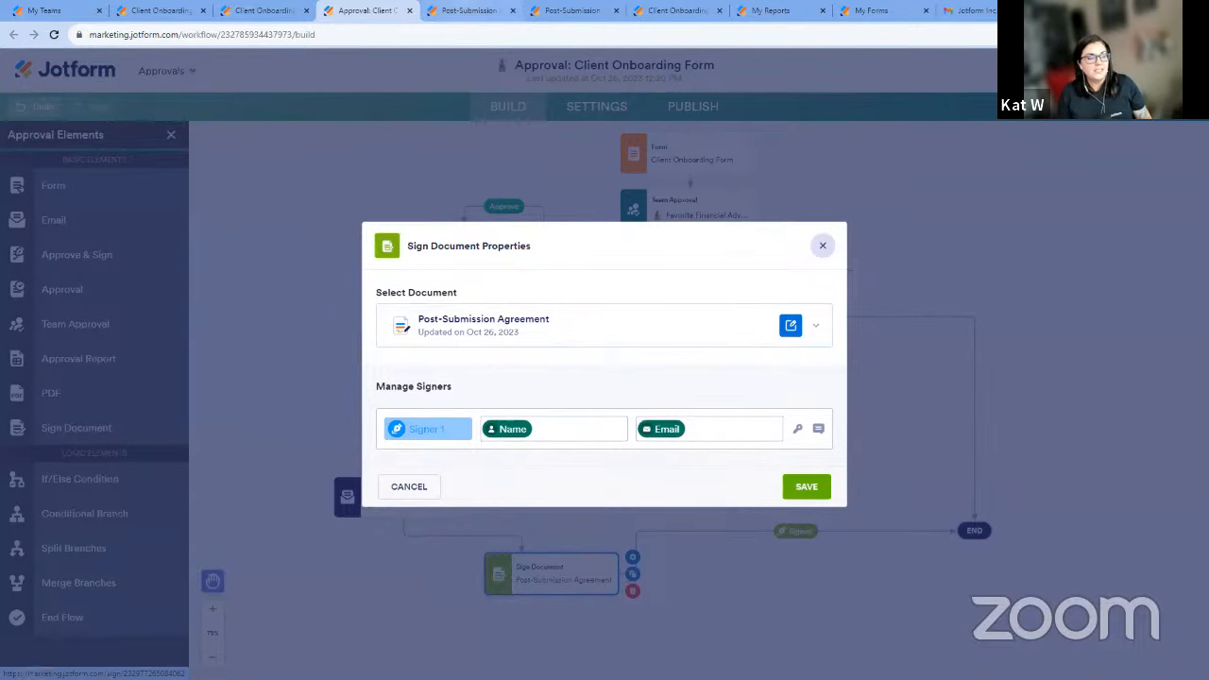
click(791, 325)
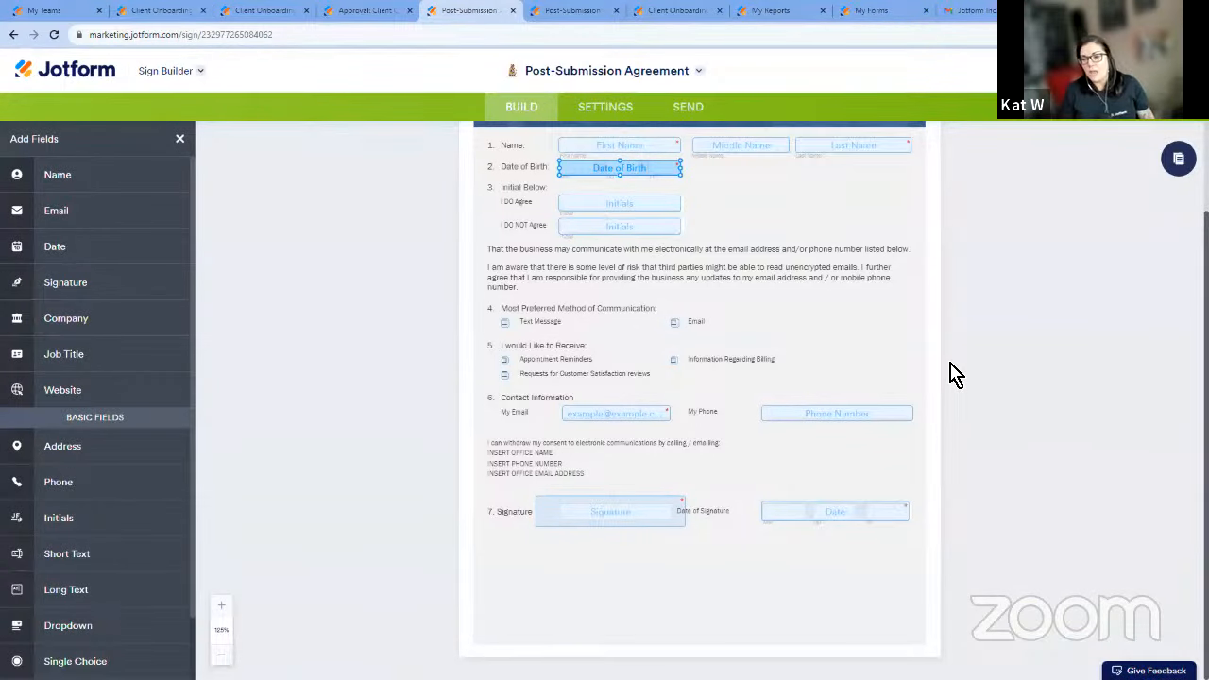
Try adding a Name field beside the I DO NOT Agree initials in the agreement and remove it.
scroll(953, 373, up, 2)
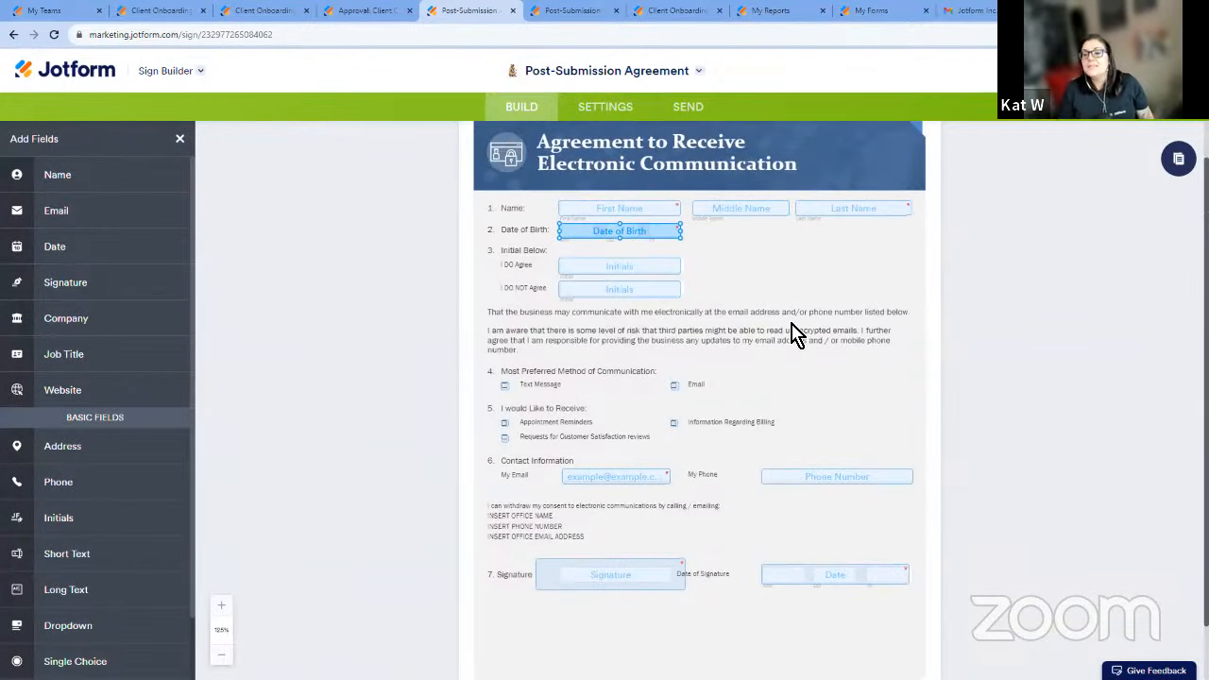
click(726, 212)
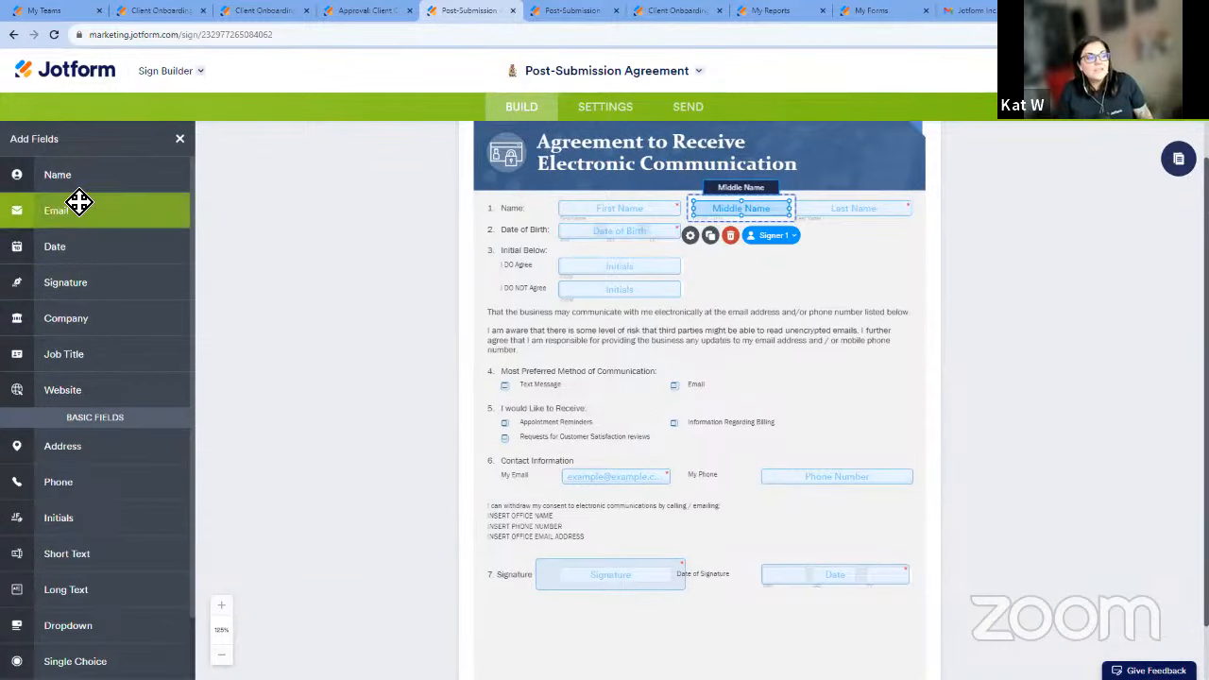
drag(57, 175, 771, 313)
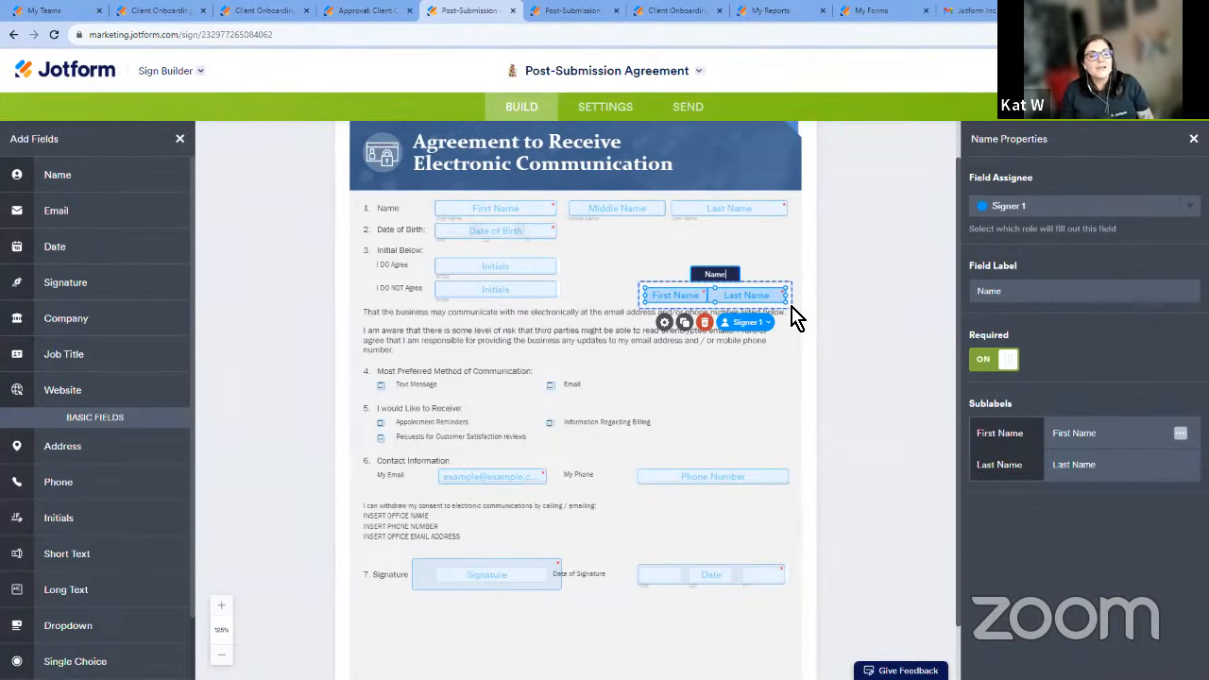
drag(797, 310, 737, 281)
click(637, 303)
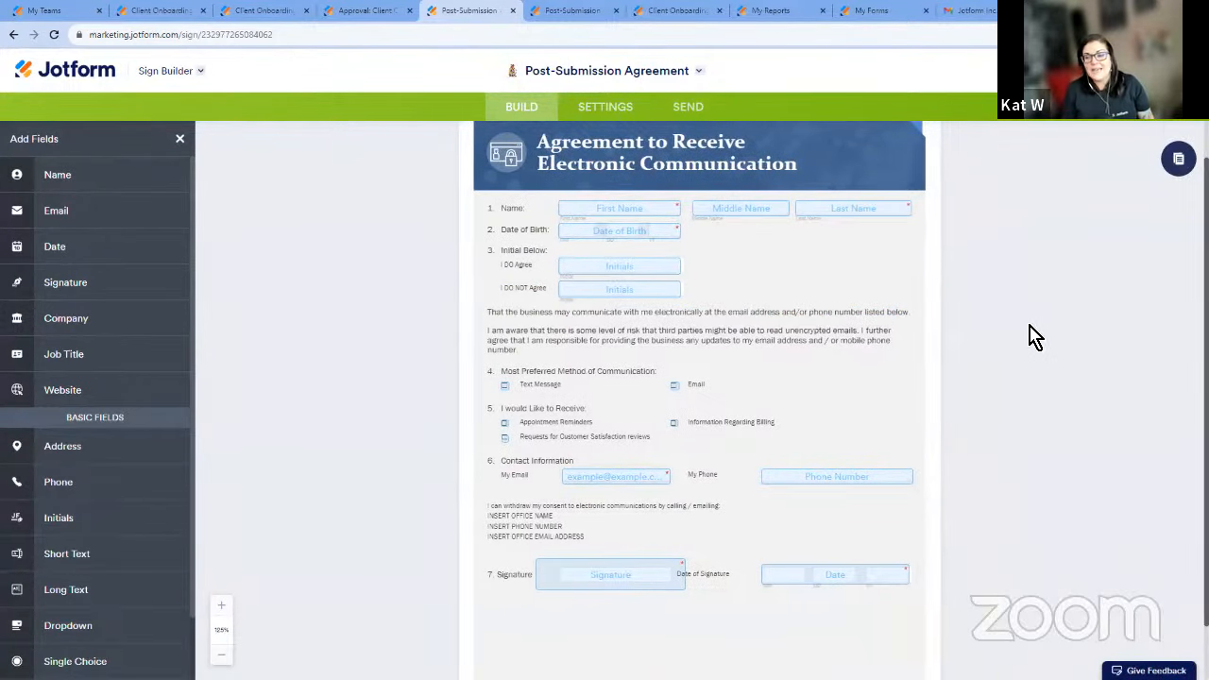
Review the properties of the agreement's I DO Agree initials field and close them.
click(686, 271)
click(568, 293)
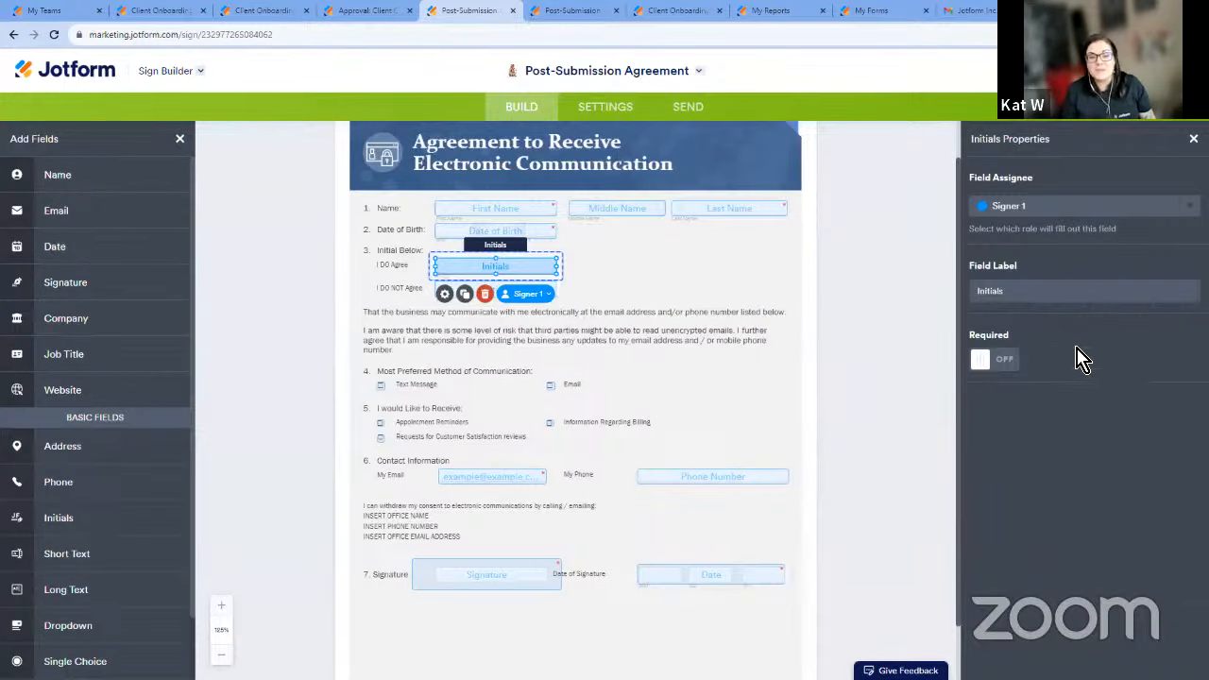
click(1194, 138)
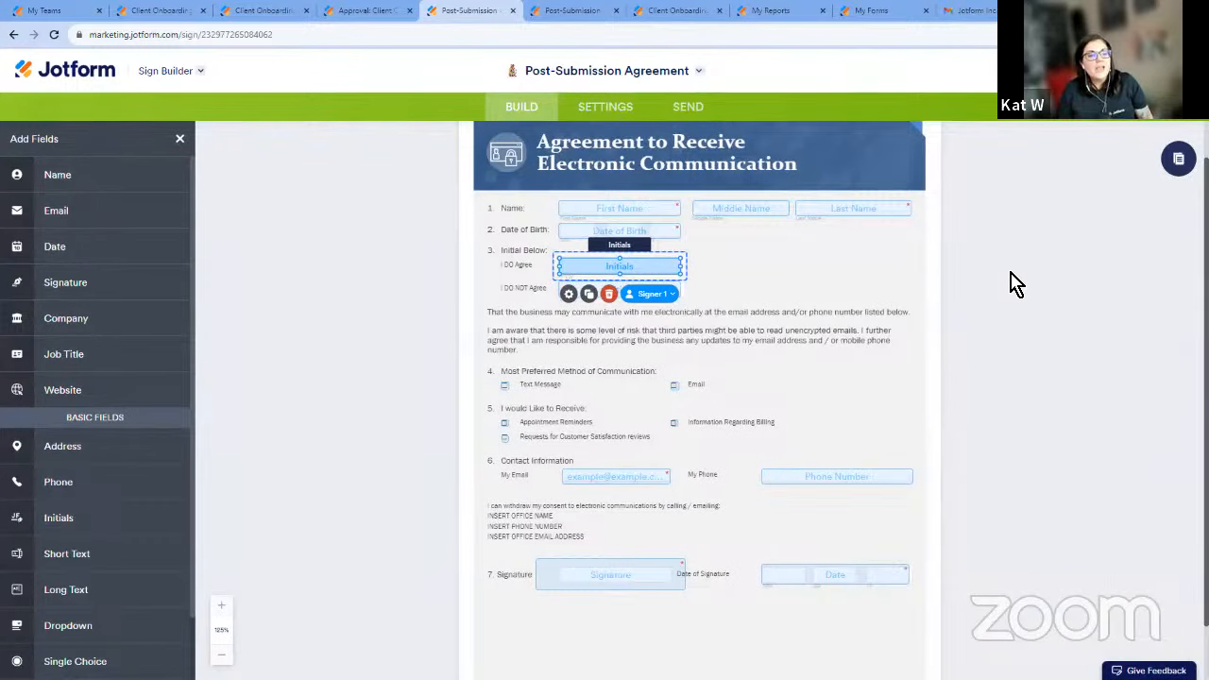
View the agreement's general settings and sent documents, and show which other tools can be opened for it.
click(612, 108)
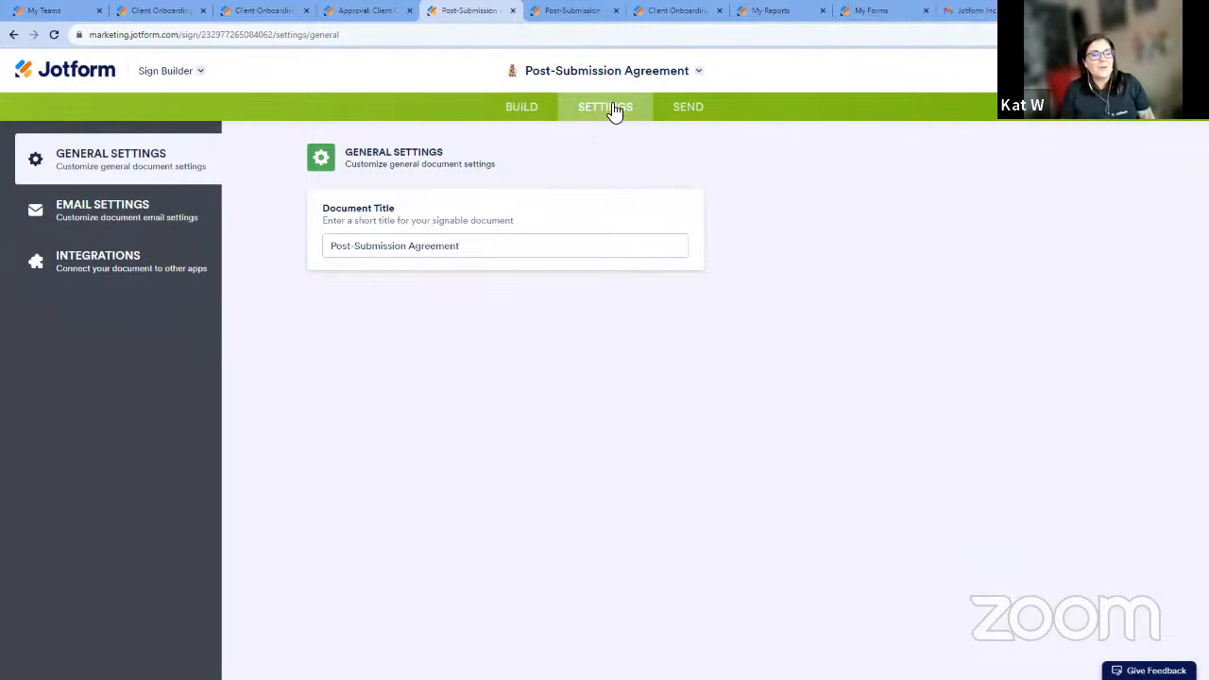
click(697, 108)
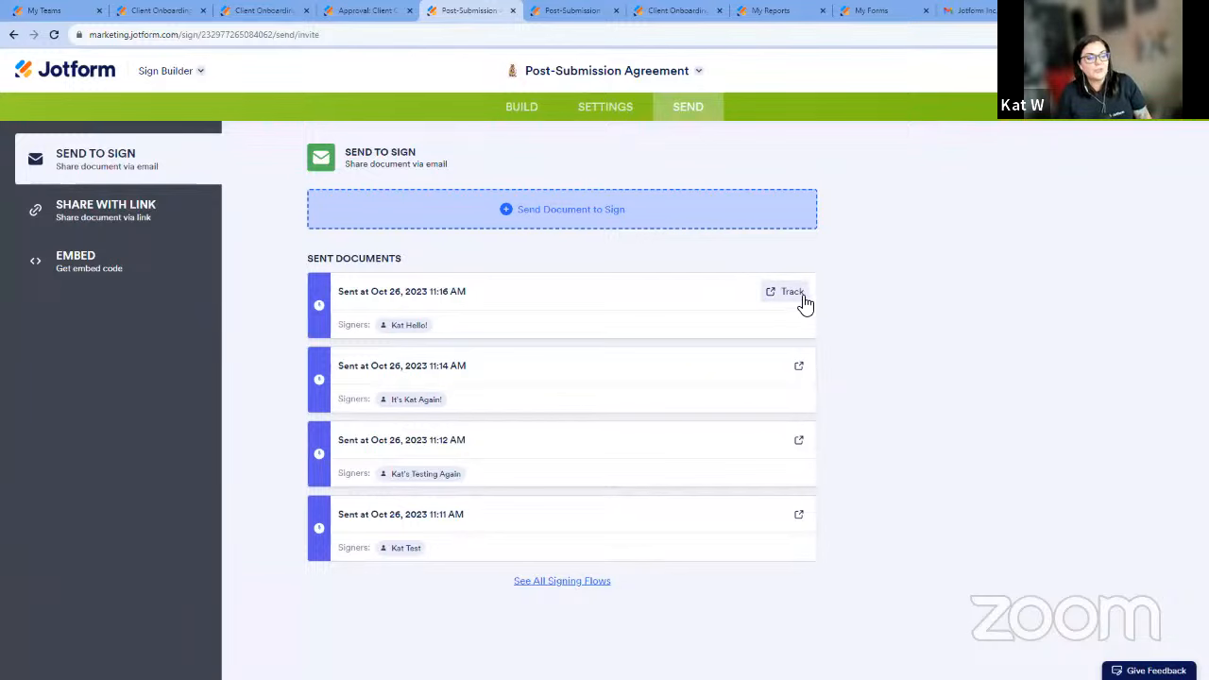
click(200, 72)
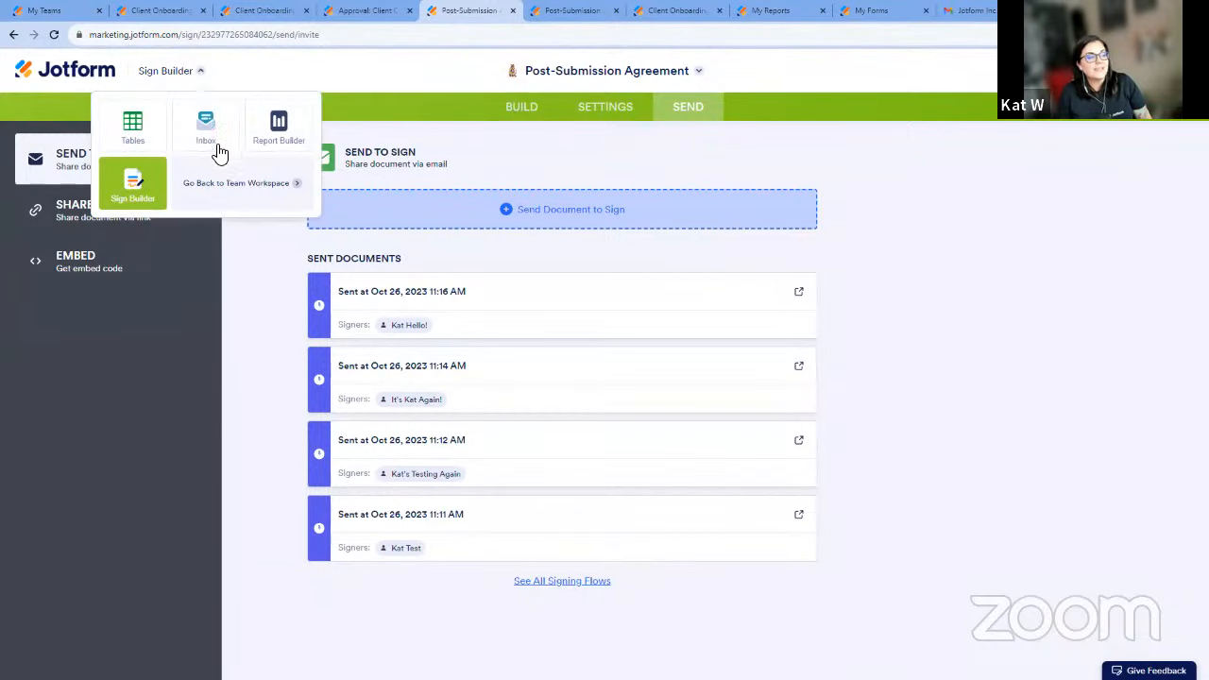
In the agreement's Sign Inbox, filter to completed documents and examine the signed document down to its audit trail.
click(564, 11)
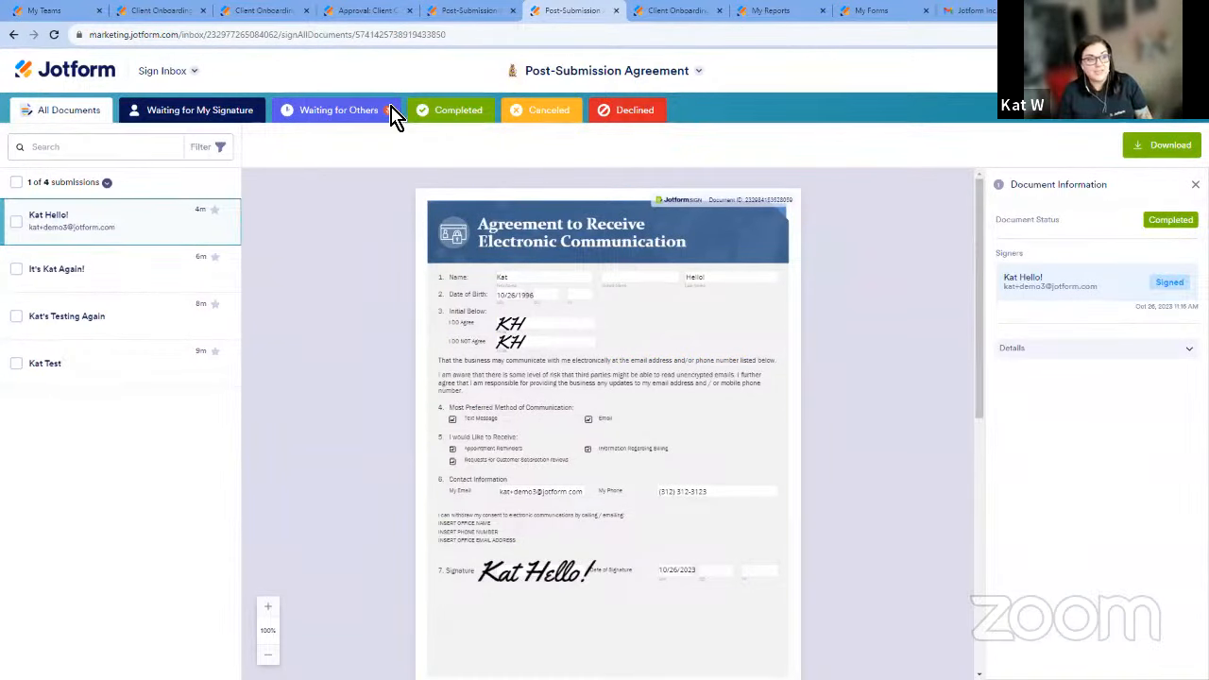
click(422, 115)
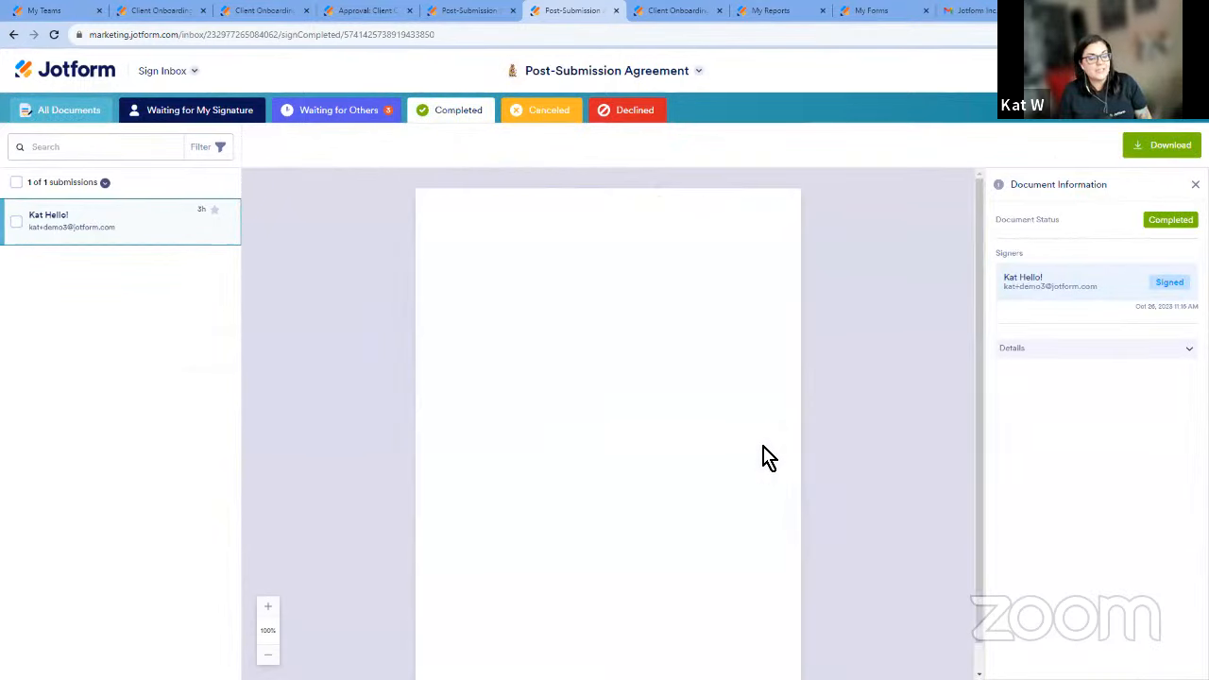
scroll(764, 460, down, 10)
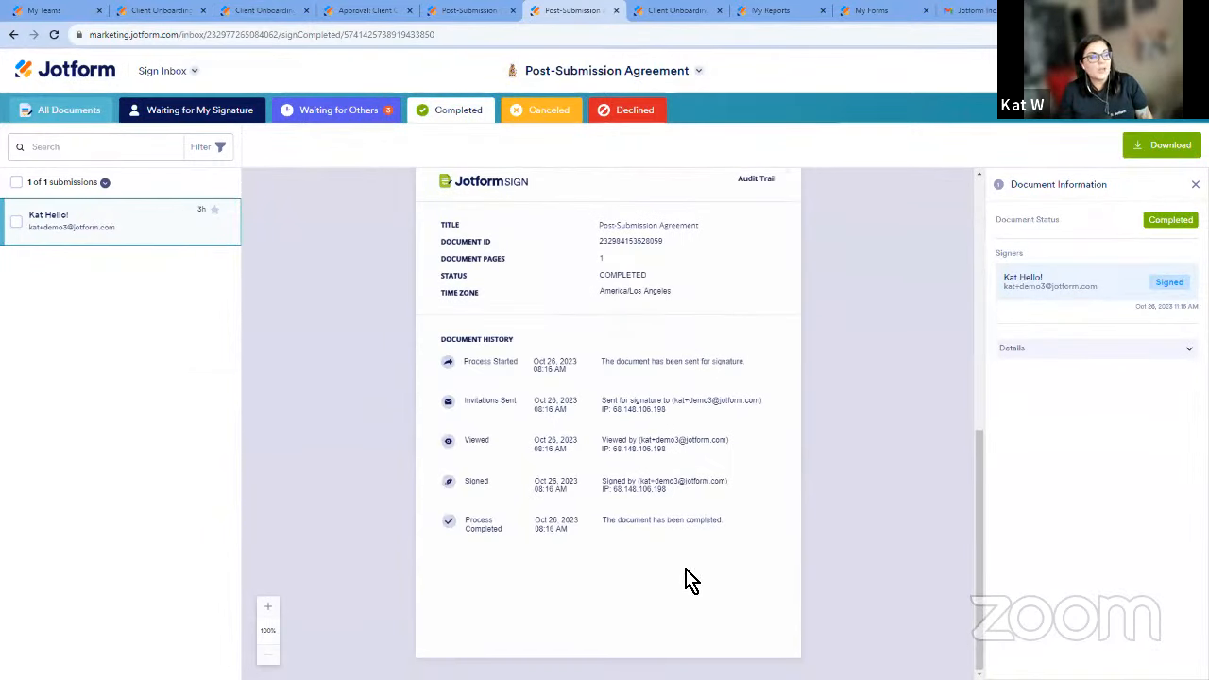
Show all documents in the Sign Inbox and check the status of each unsigned agreement.
click(85, 115)
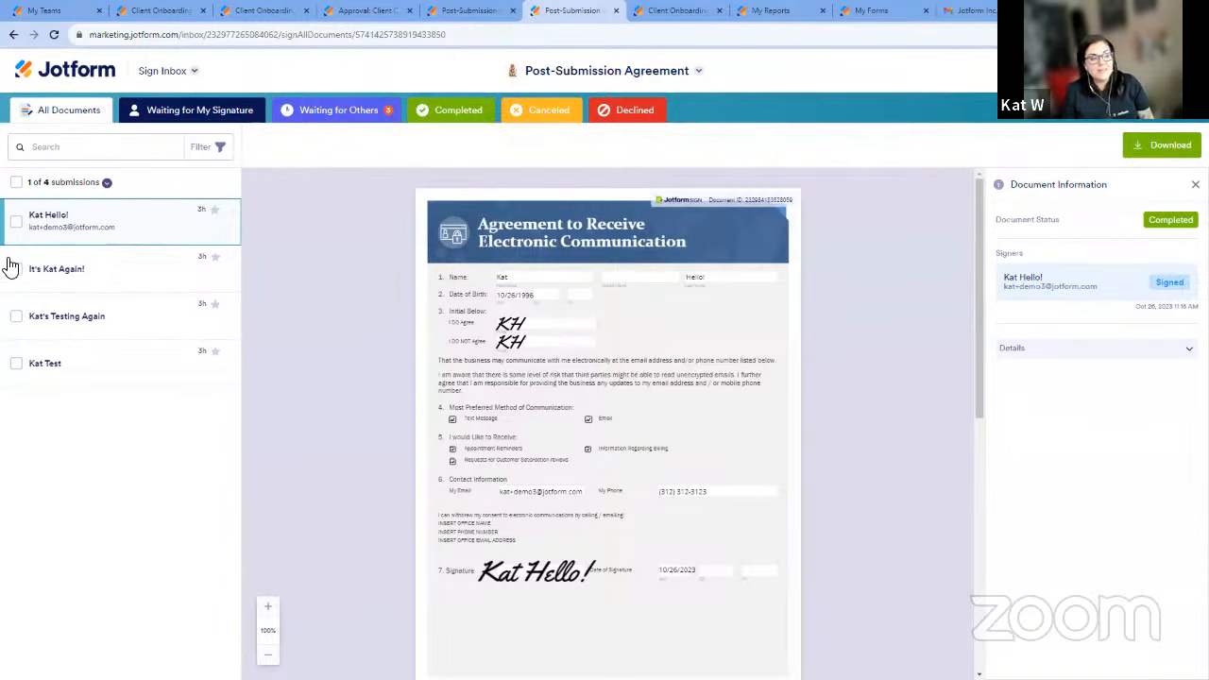
click(94, 278)
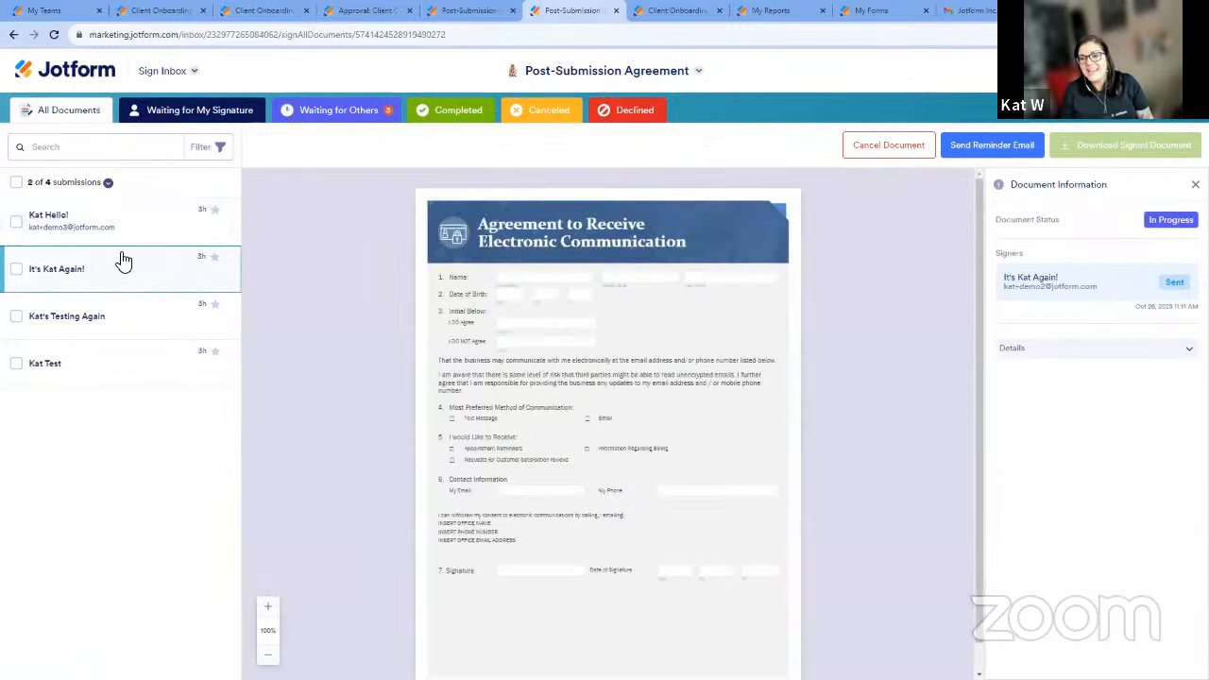
click(130, 336)
click(144, 372)
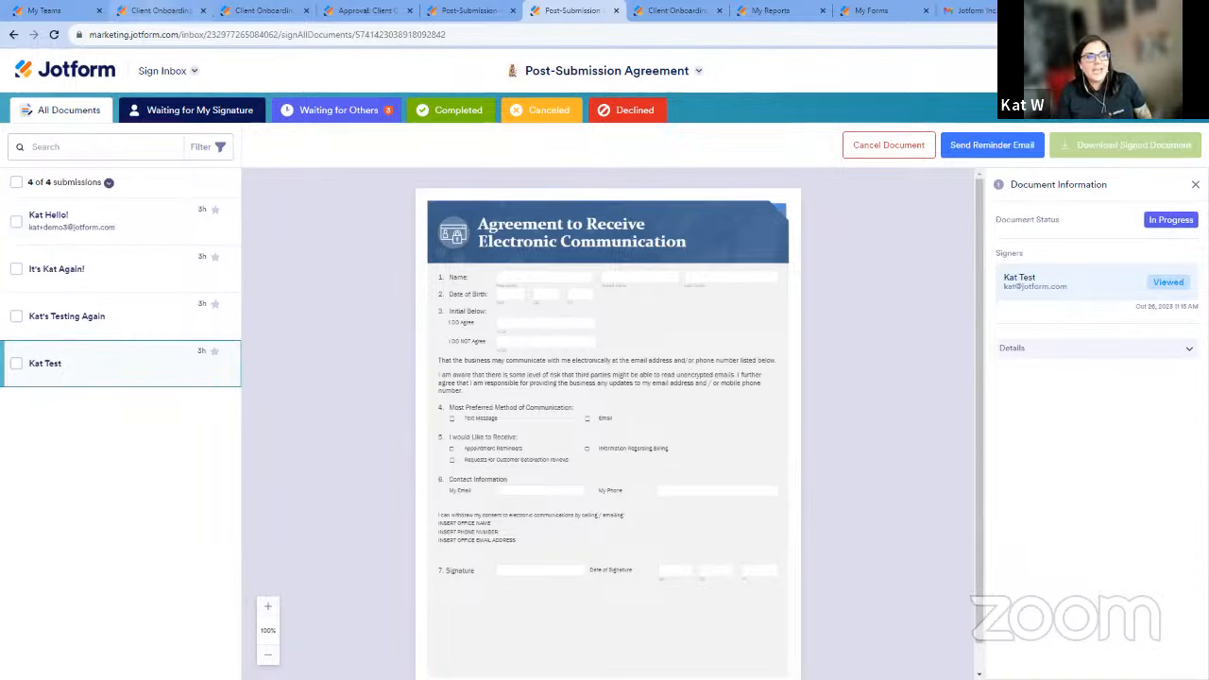
Go to the Client Onboarding Form's Inbox and examine the first submission's approval flow history.
click(158, 10)
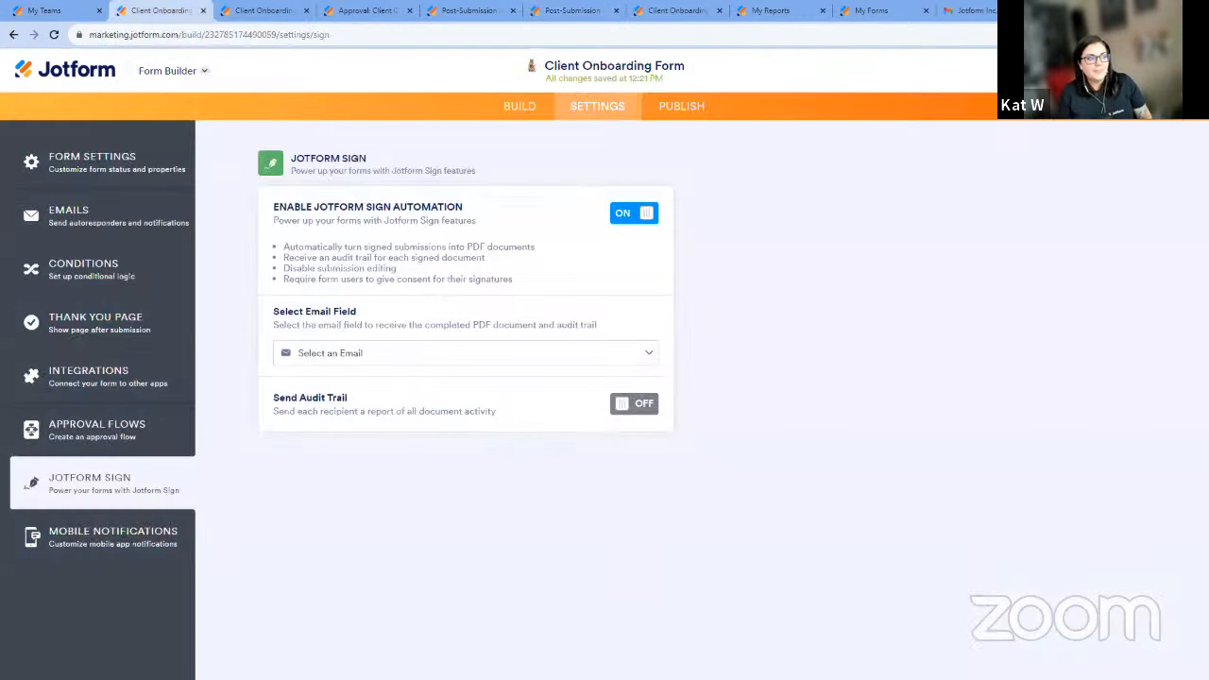
click(196, 72)
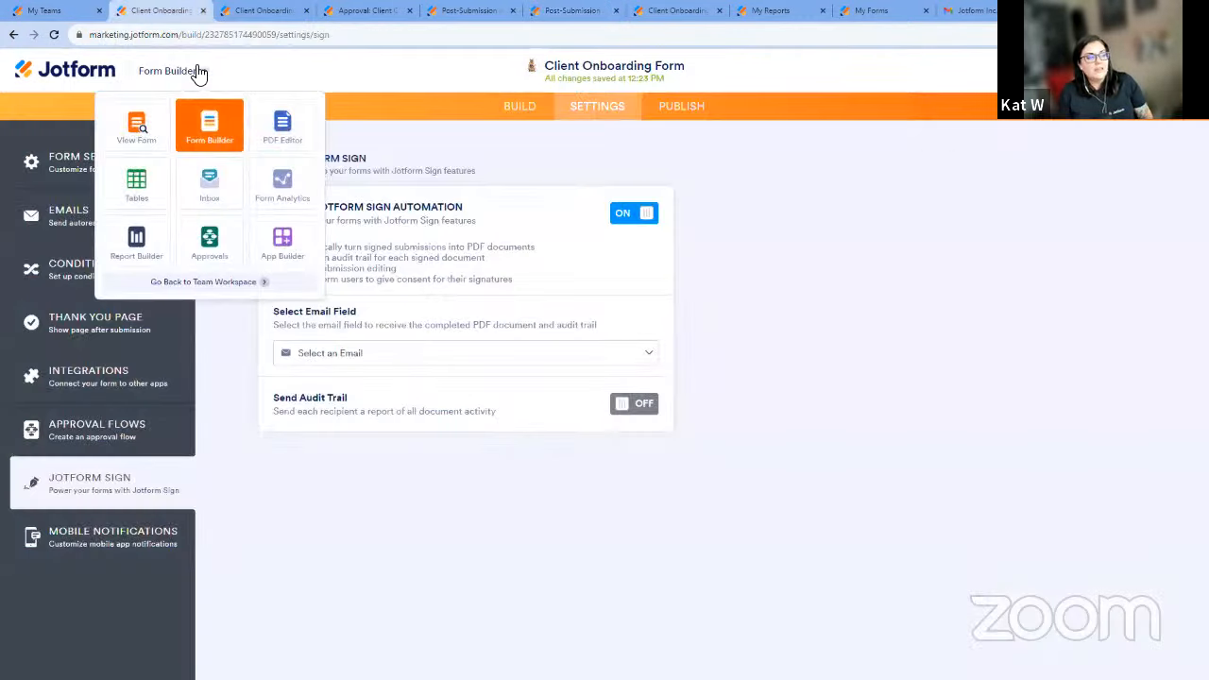
click(227, 193)
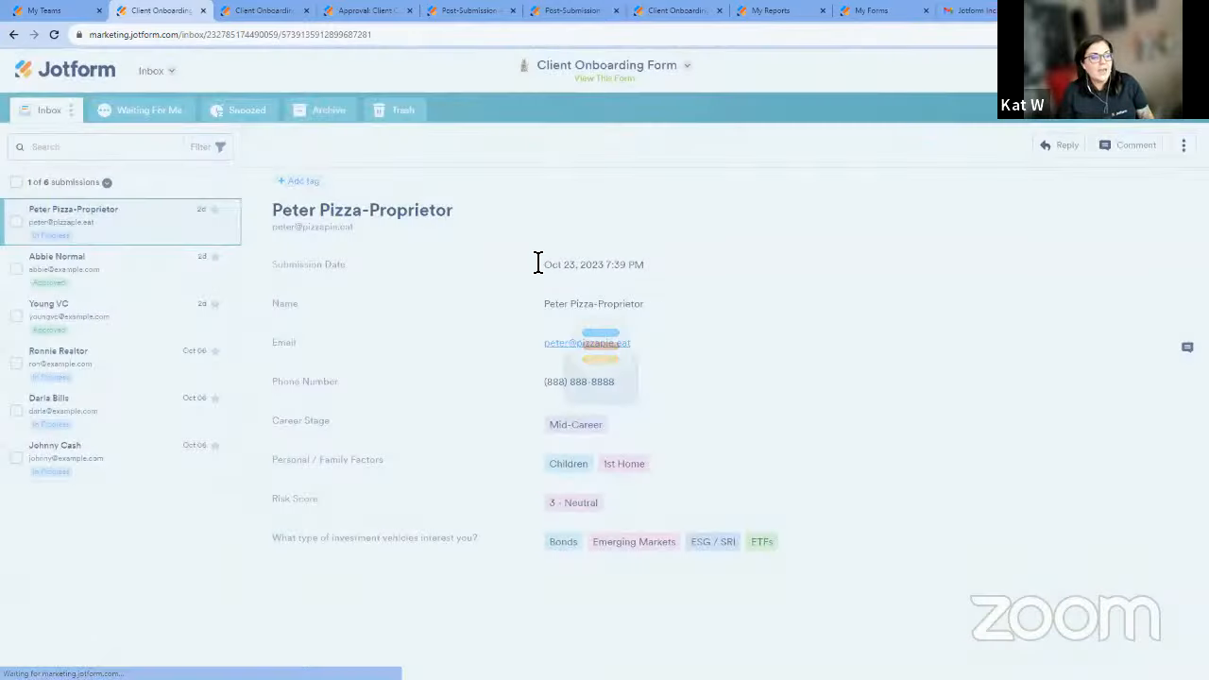
scroll(844, 319, down, 5)
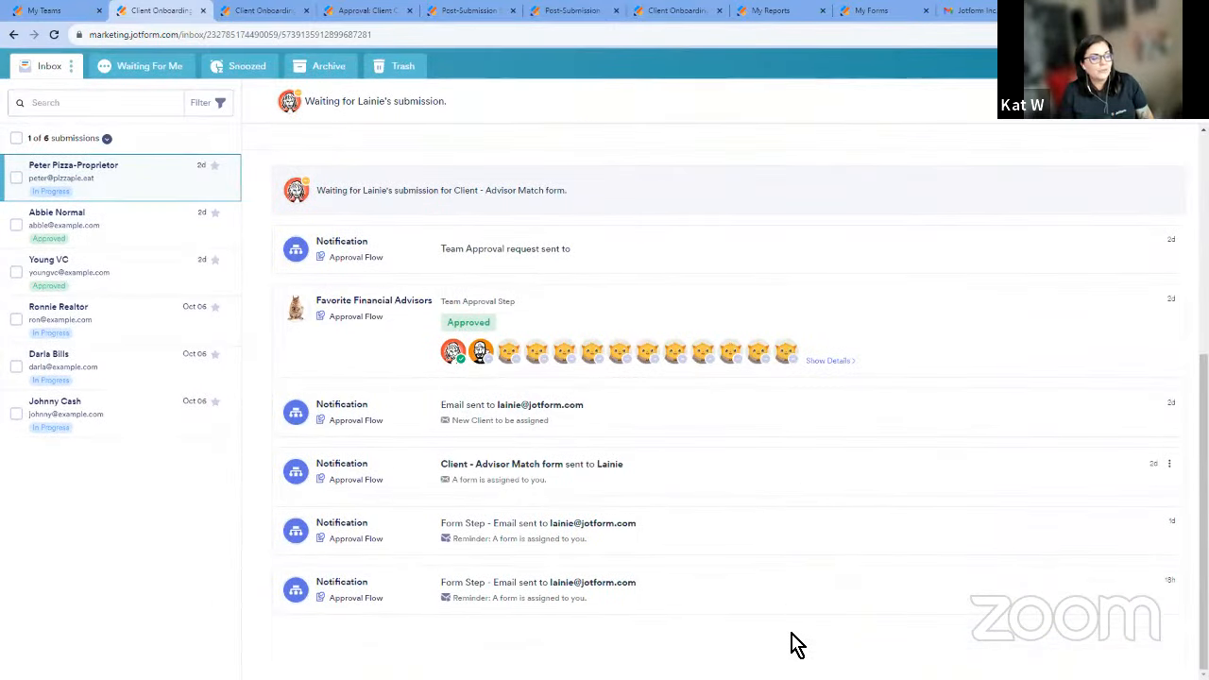
Examine the second submission in the Client Onboarding Form's Inbox, including its answers and approval flow history.
click(121, 241)
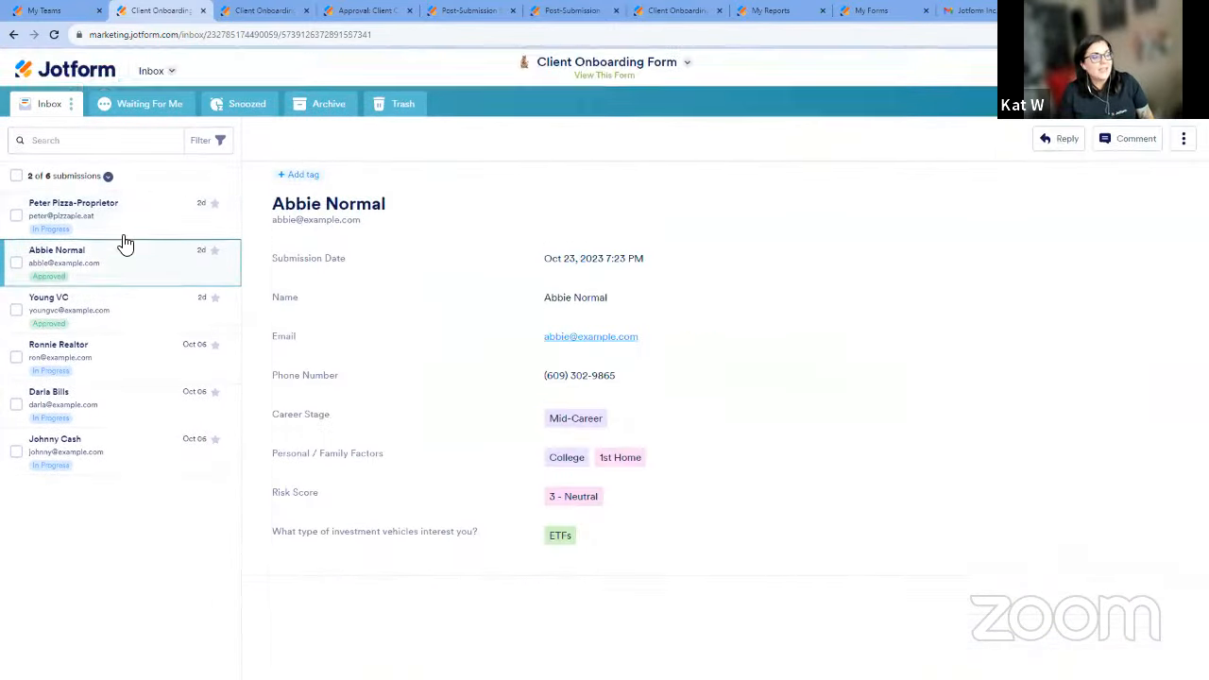
scroll(696, 369, down, 5)
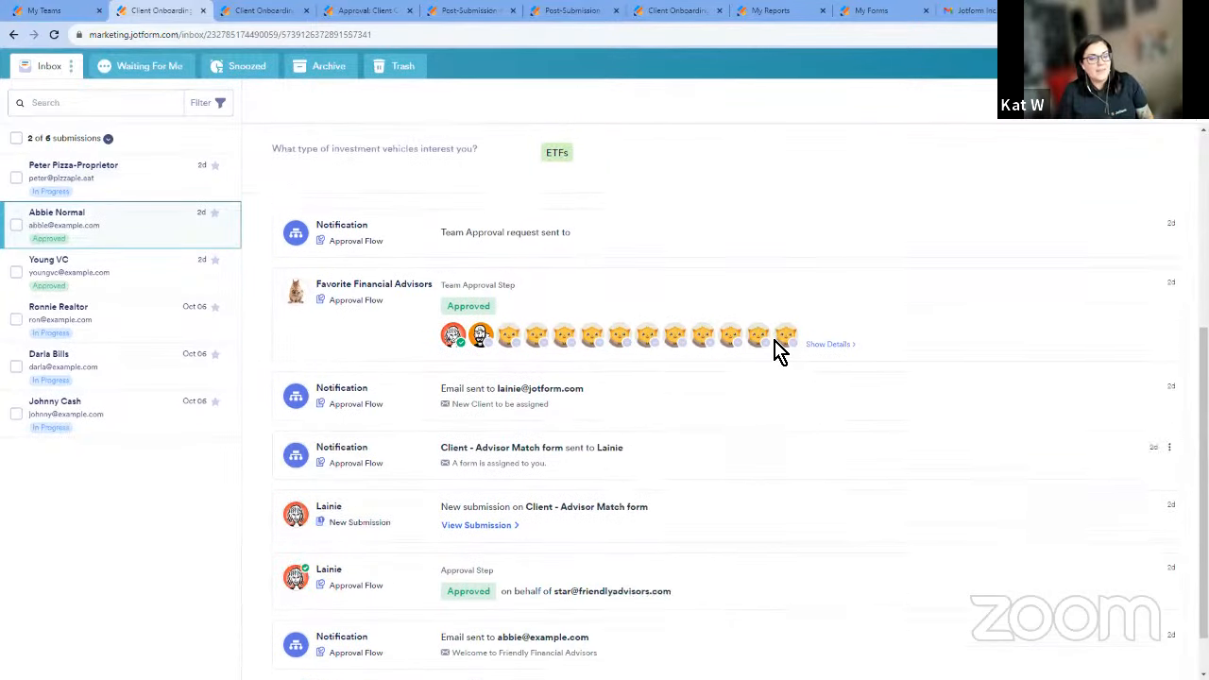
scroll(780, 408, up, 3)
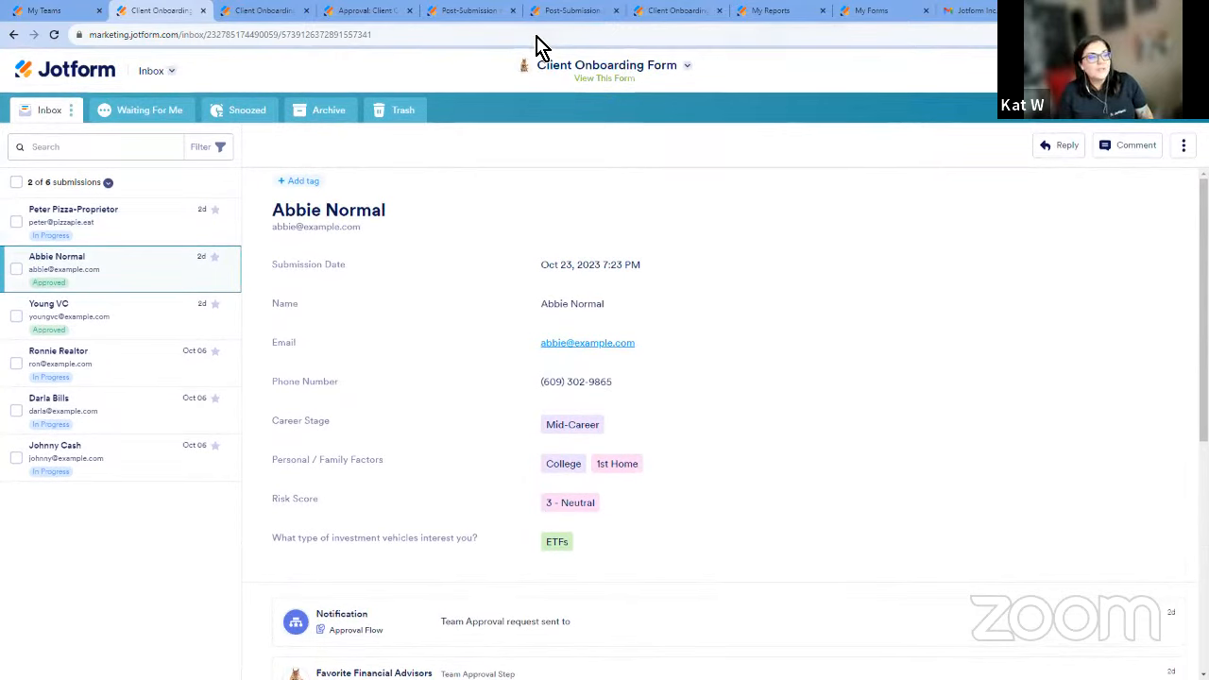
Open the Client Onboarding Form's submissions in Tables and view the fields available for advanced filtering.
click(179, 71)
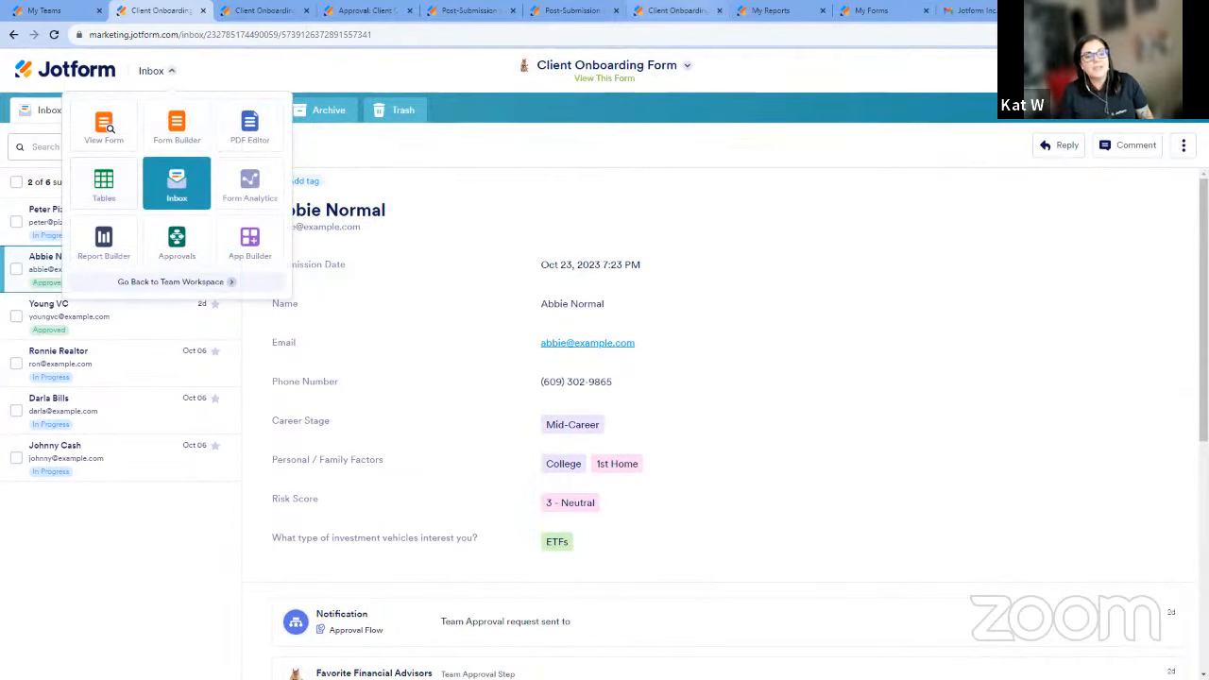
click(675, 10)
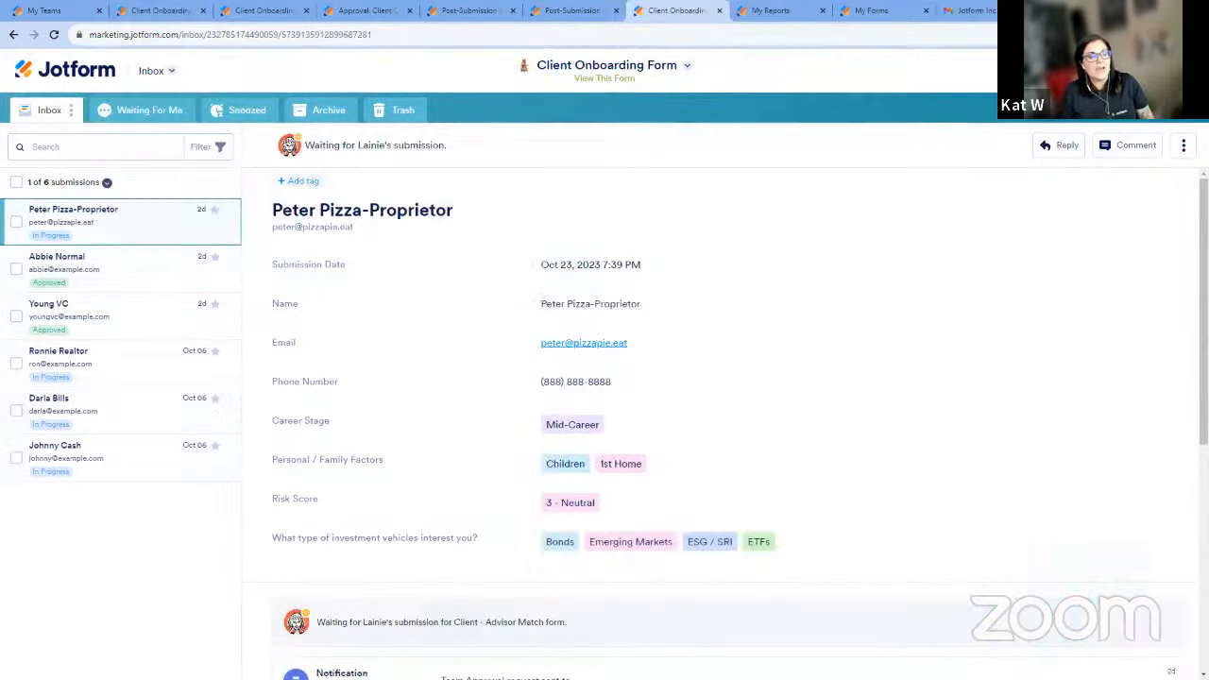
click(175, 72)
click(104, 189)
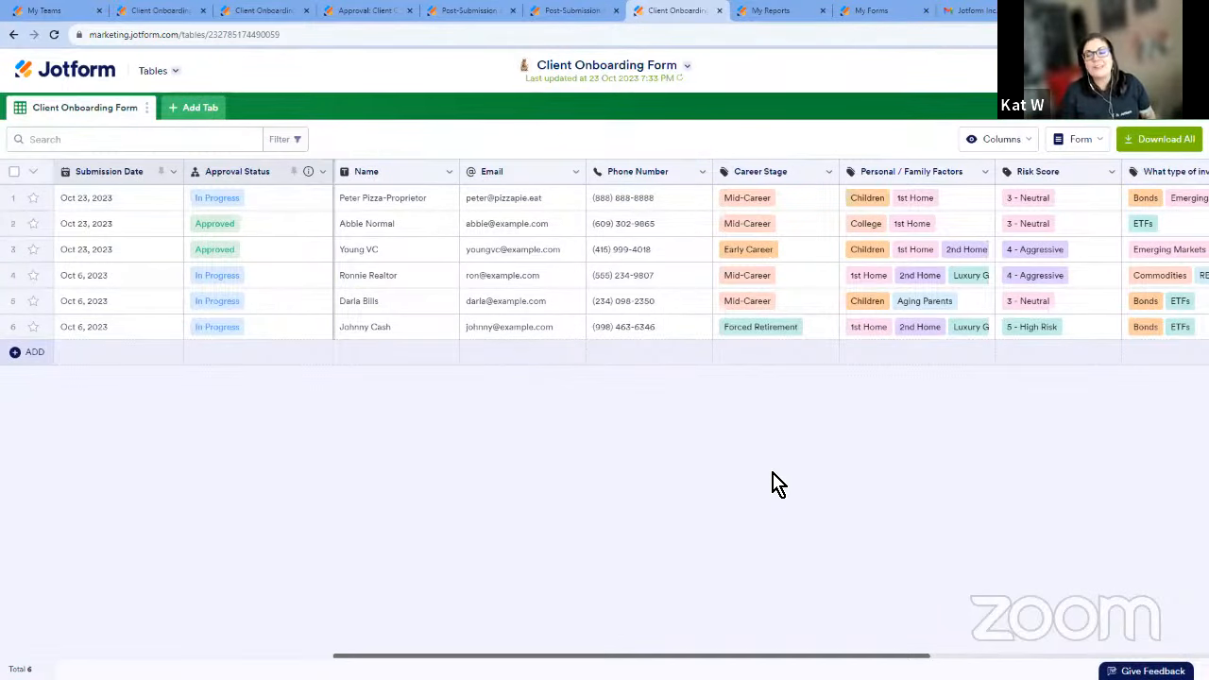
click(300, 142)
click(121, 249)
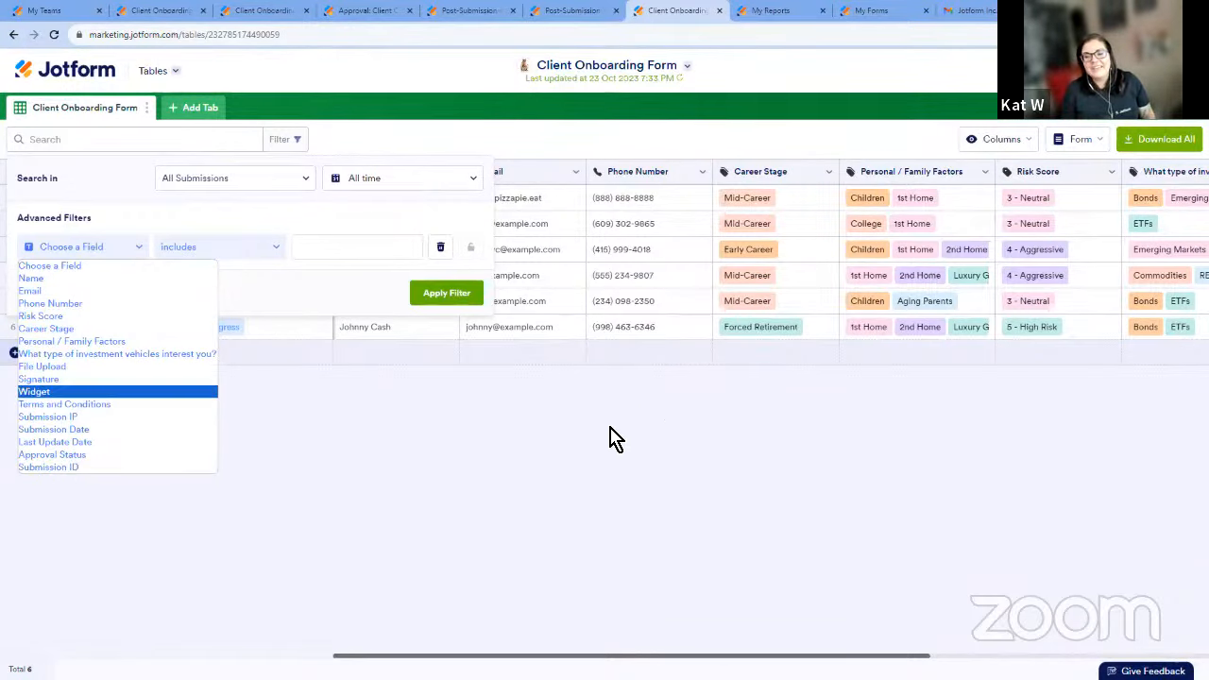
click(668, 411)
View the table's column visibility options and the button types offered for a new column.
click(1021, 139)
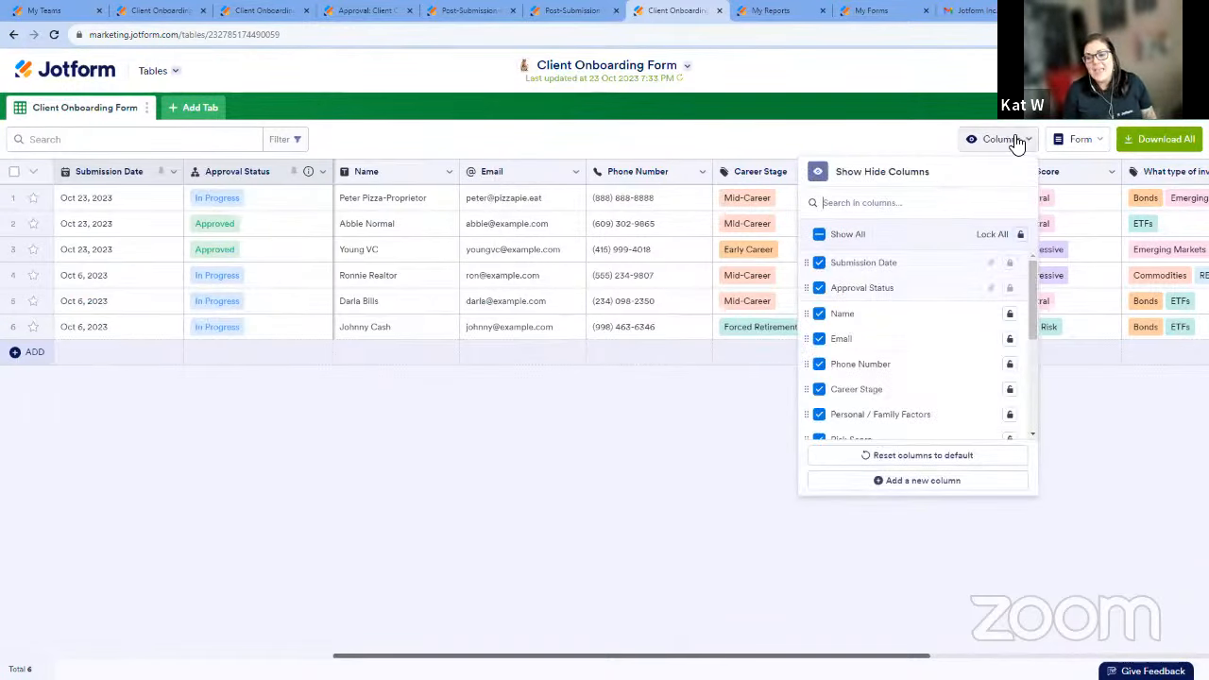
click(924, 484)
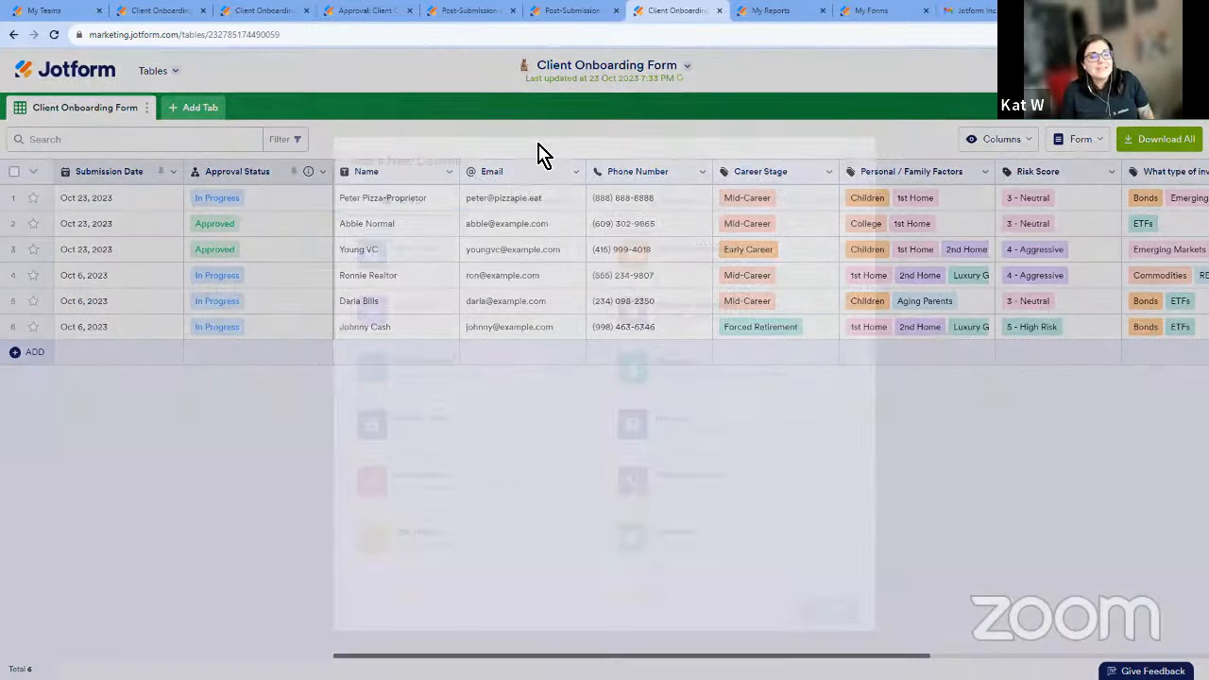
click(671, 189)
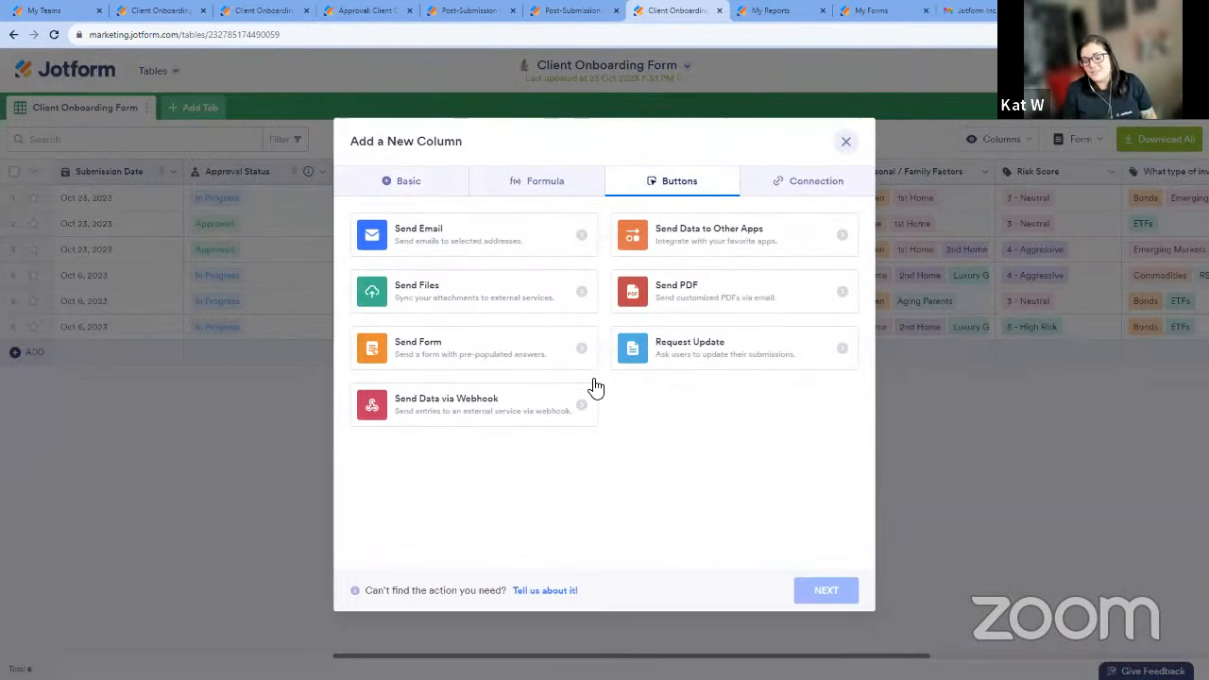
click(847, 143)
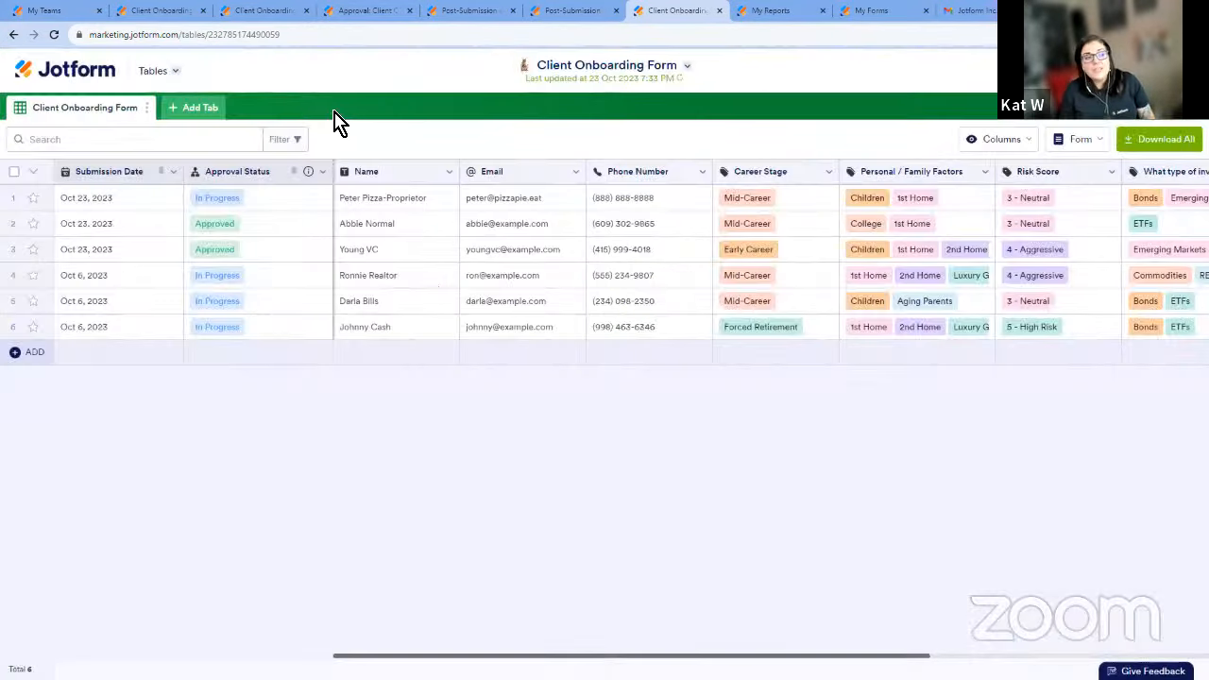
Add a Reports tab to the table, based on the Client Onboarding Form and using the Compact Report type.
click(208, 111)
click(791, 460)
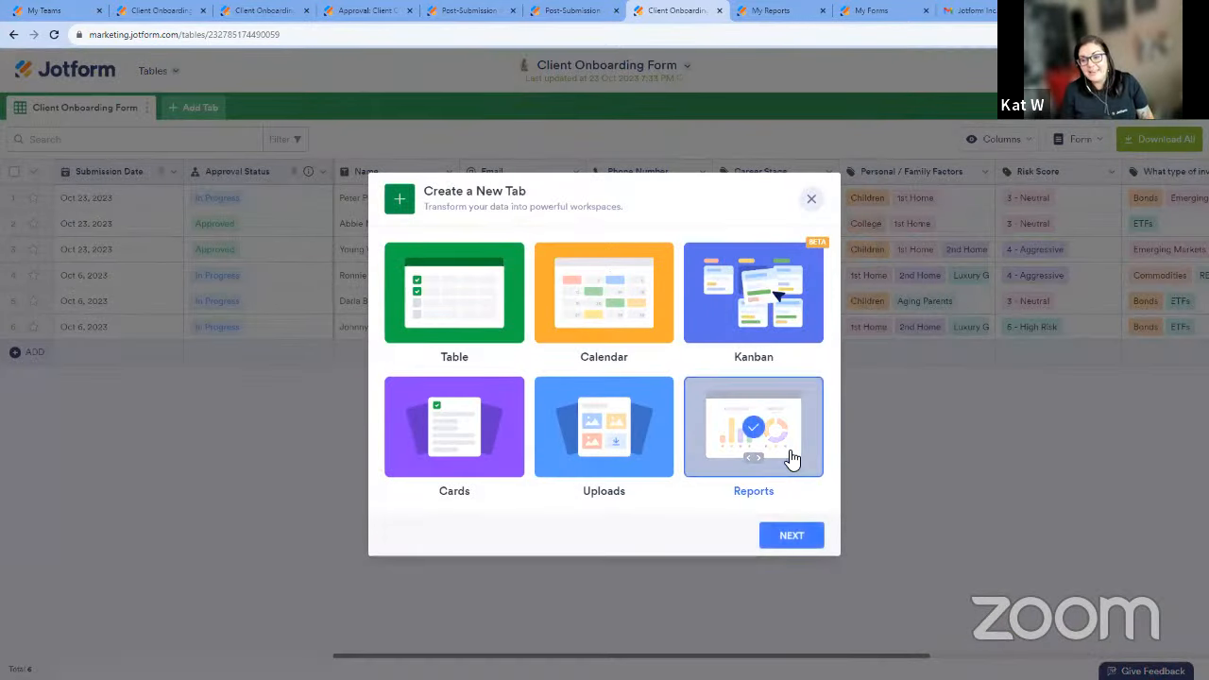
click(812, 538)
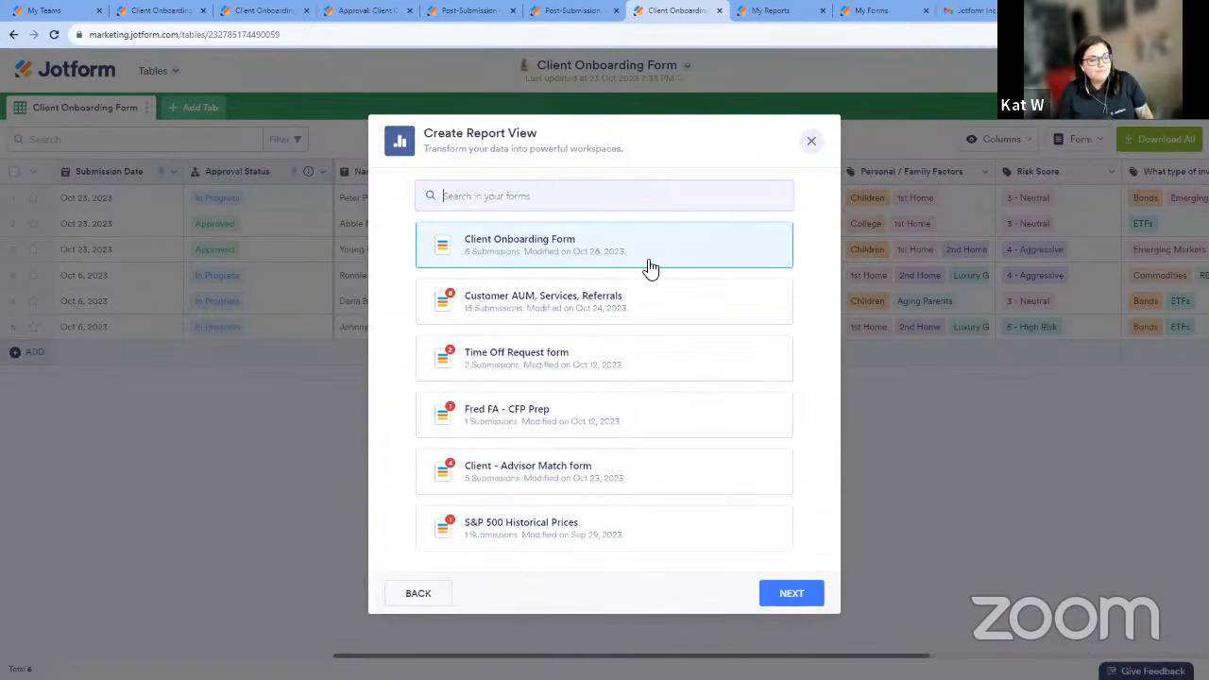
click(815, 594)
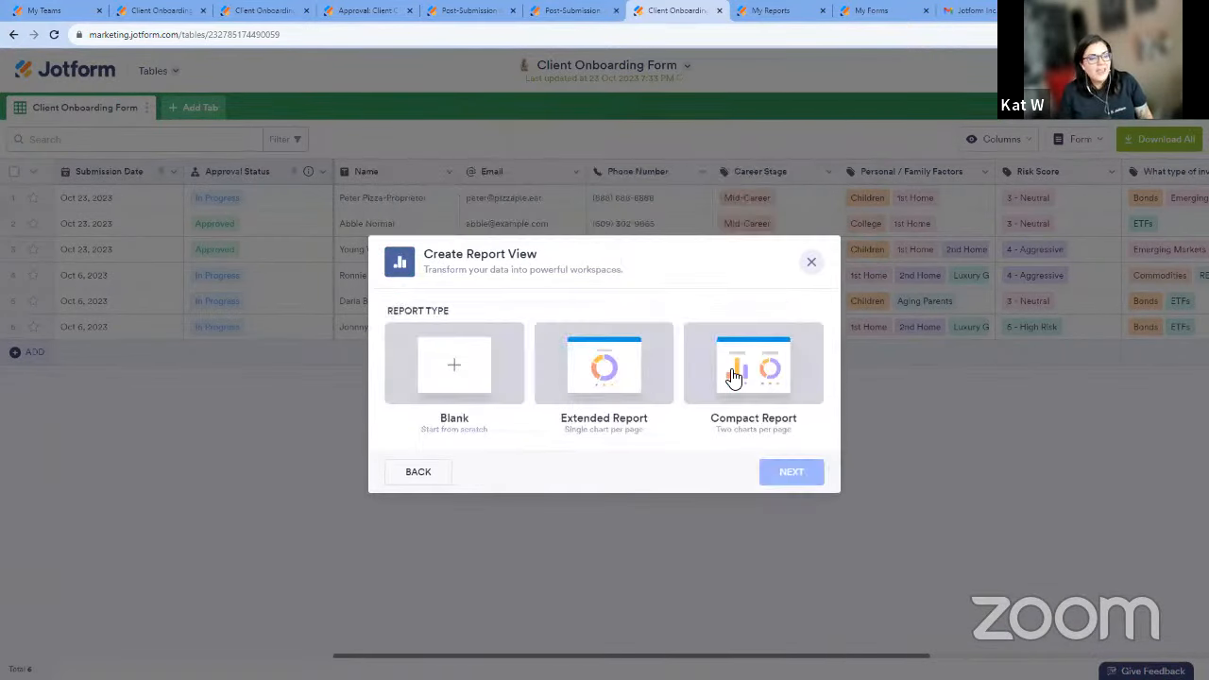
click(733, 376)
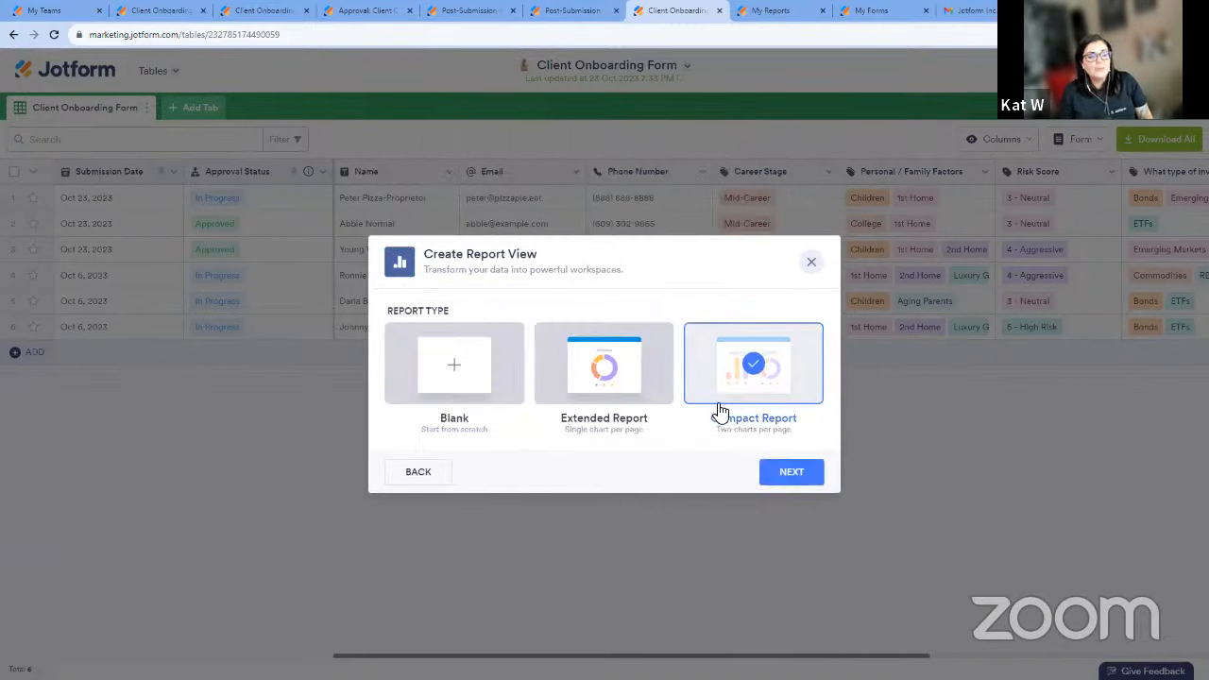
click(802, 475)
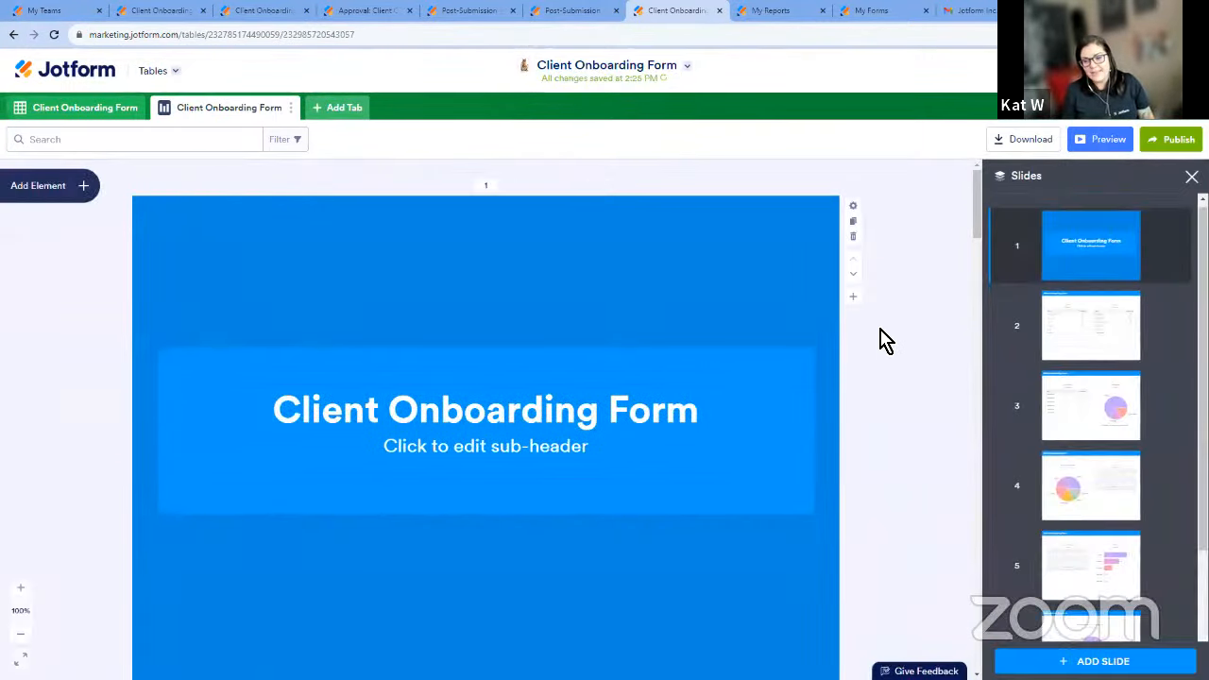
Review the report's slides and the basic elements that can be added, and view the report's sharing options.
scroll(851, 312, down, 5)
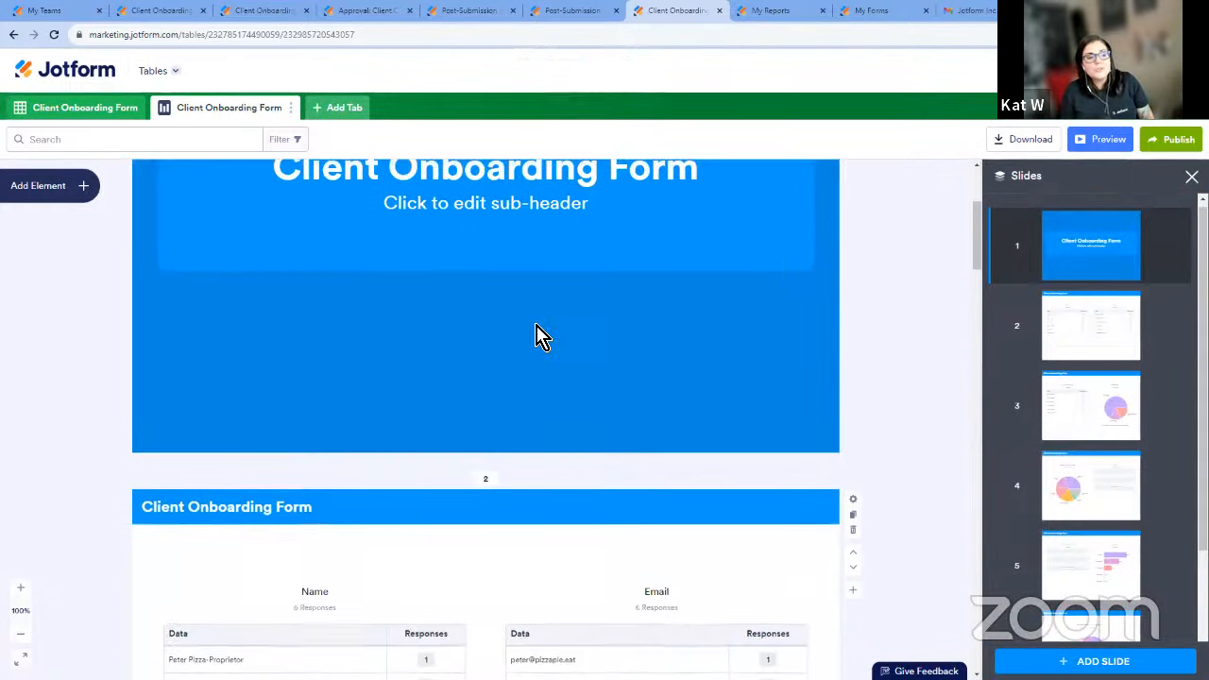
click(76, 148)
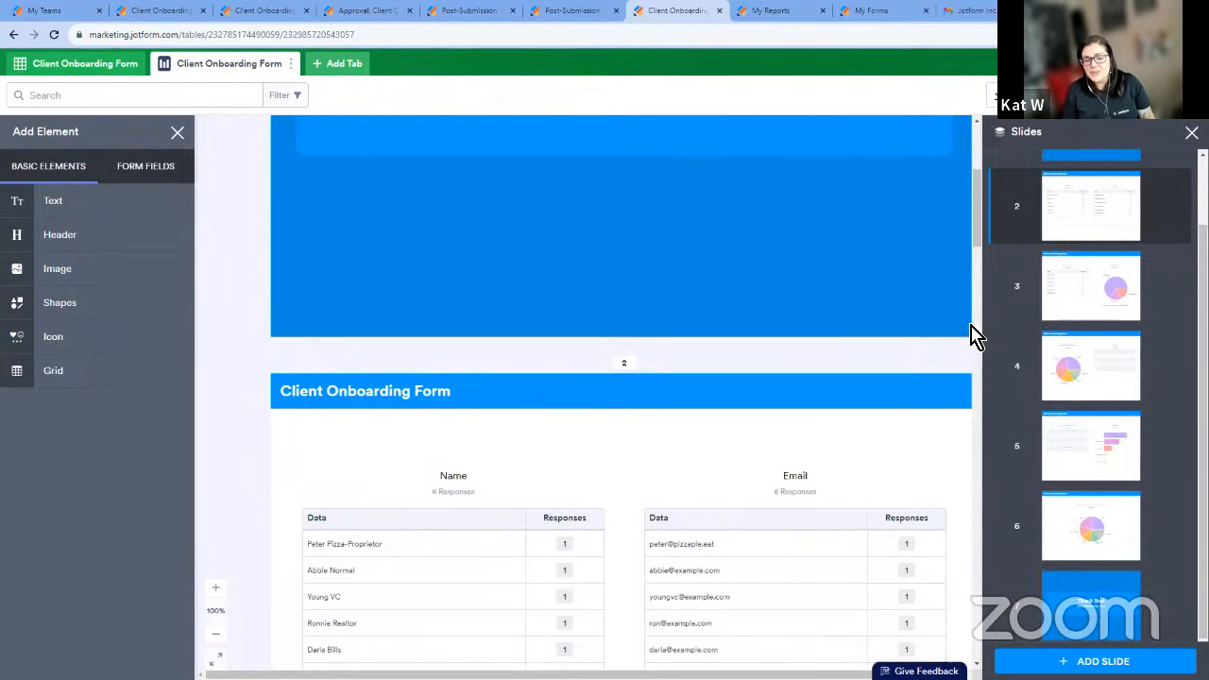
scroll(963, 382, up, 5)
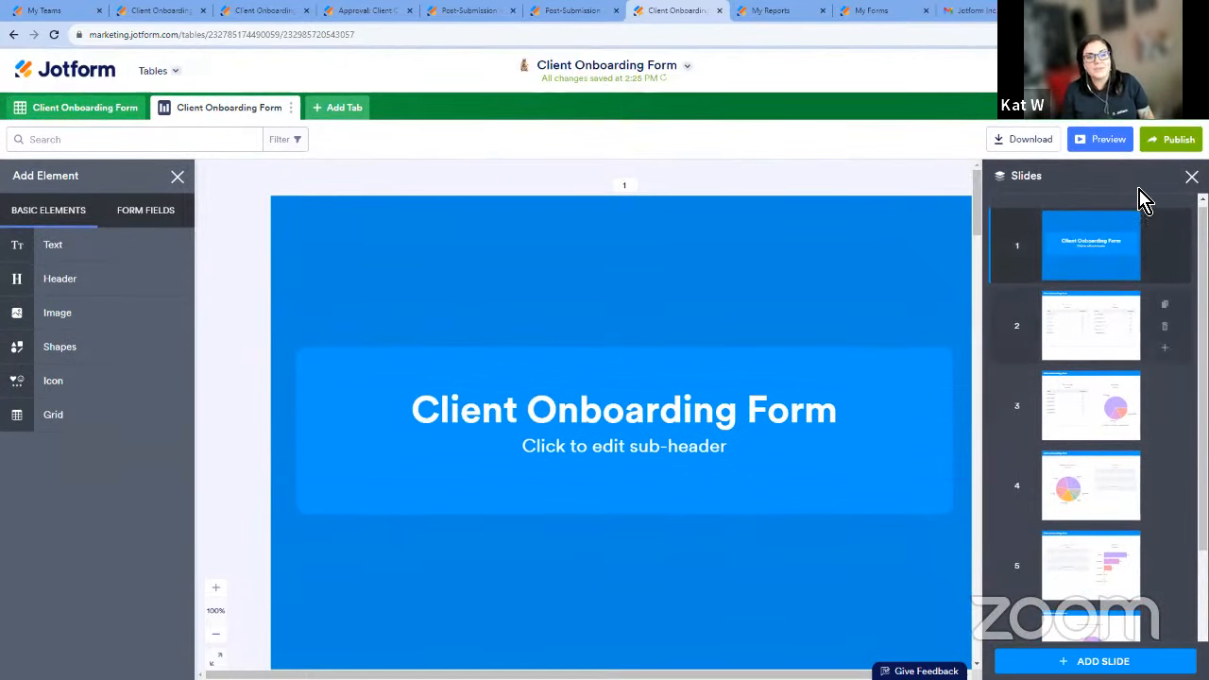
click(1172, 152)
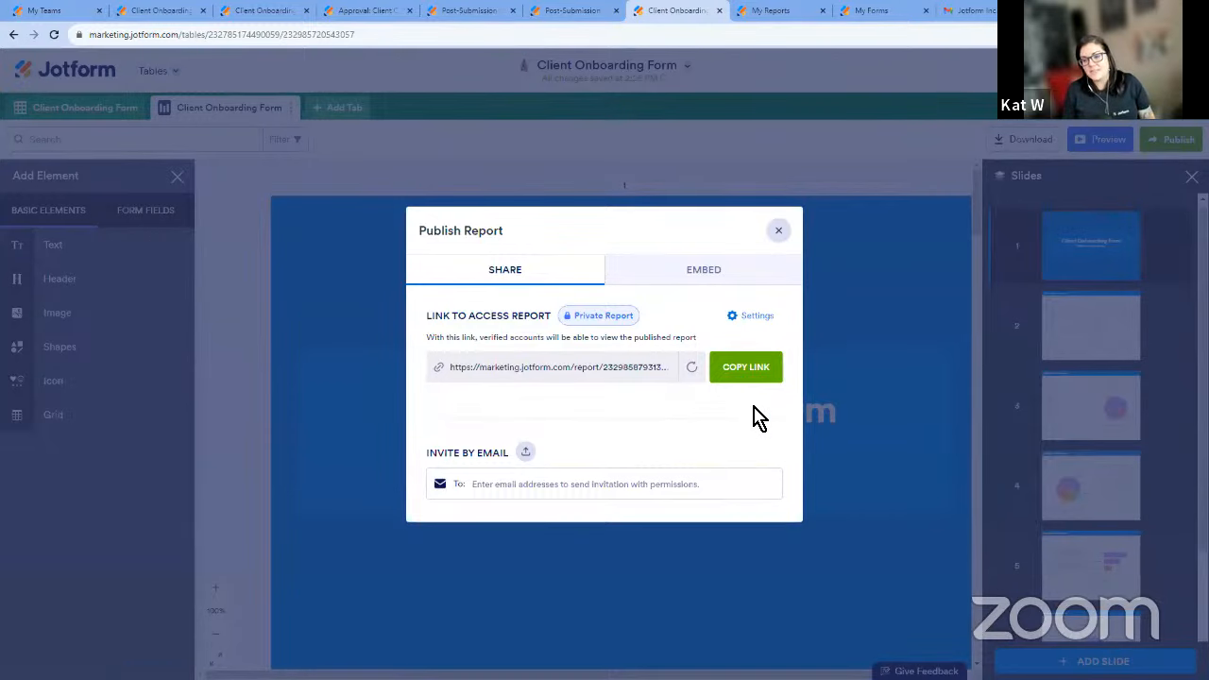
click(780, 233)
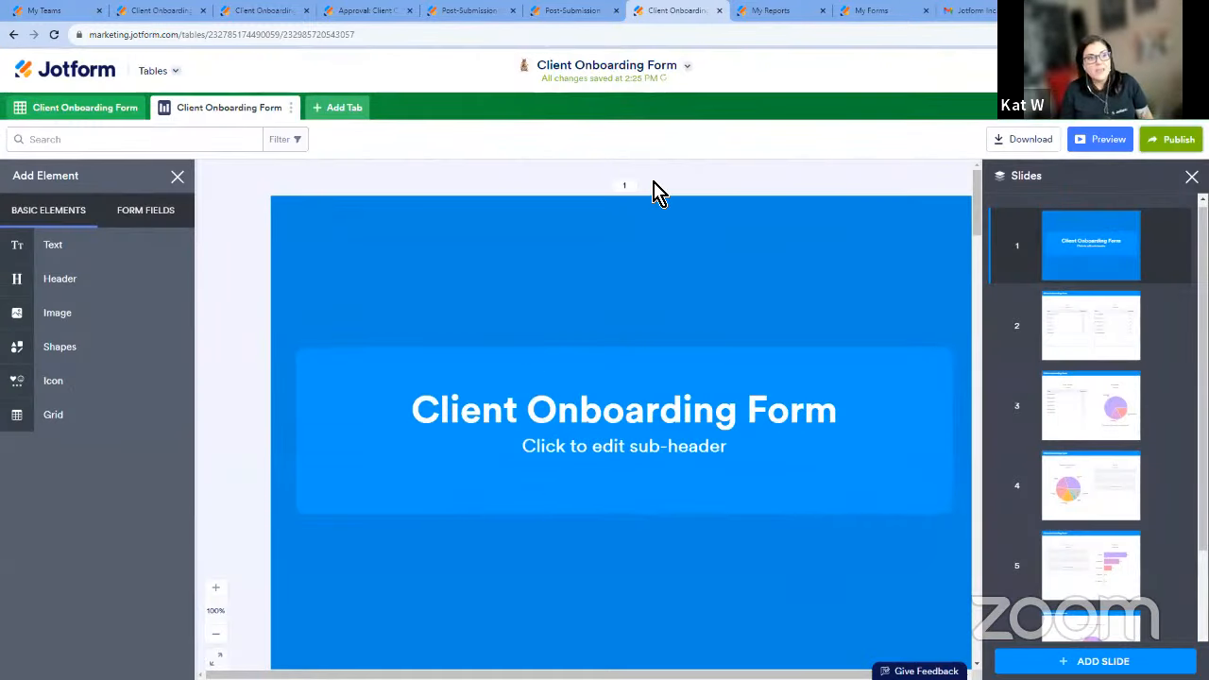
Show the form's other tools, go to the team's My Reports page, and view the report types that can be created.
click(151, 75)
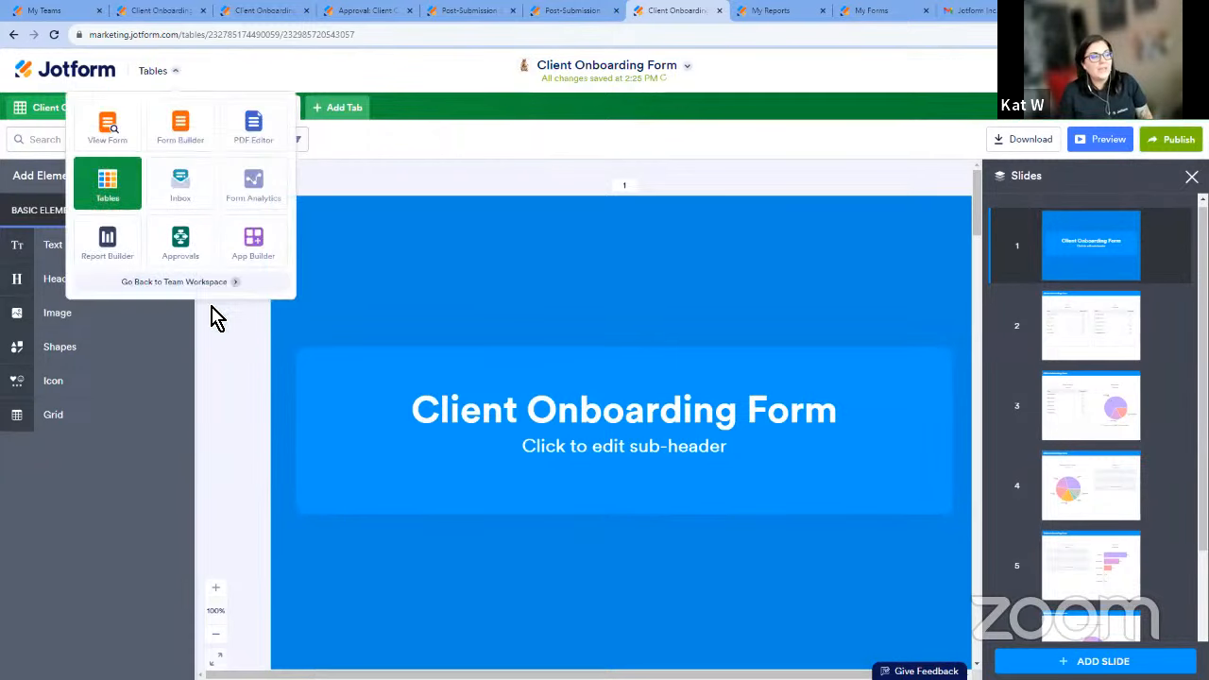
click(774, 11)
click(201, 72)
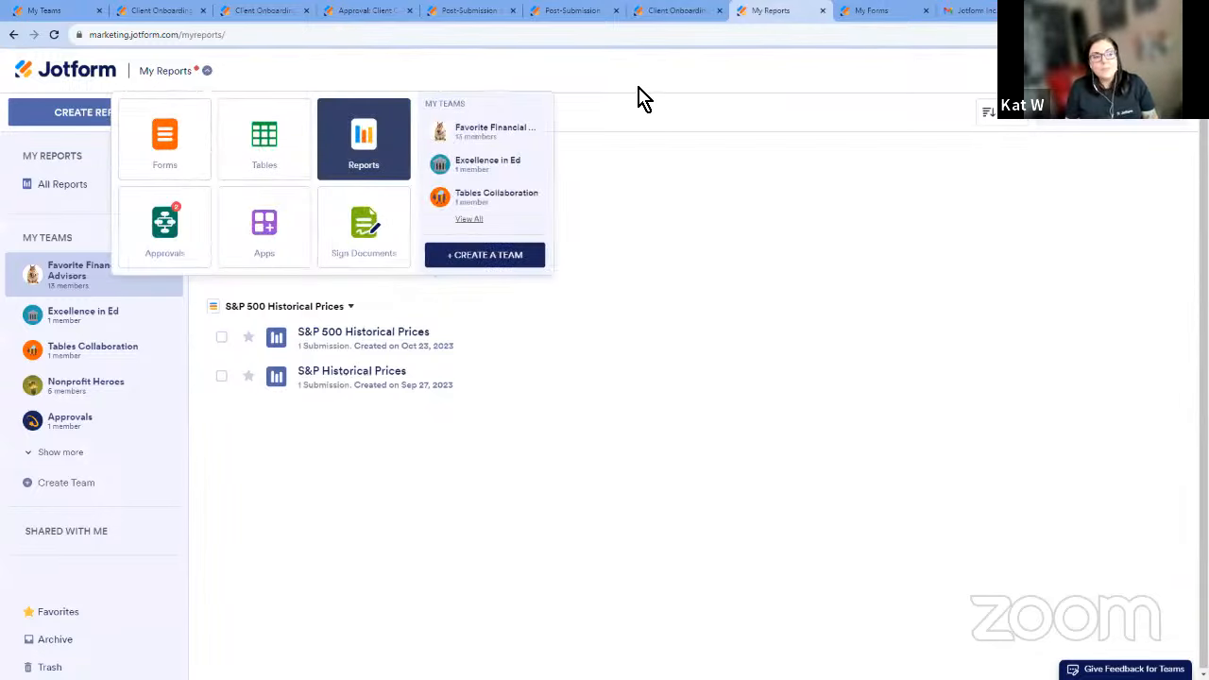
click(590, 183)
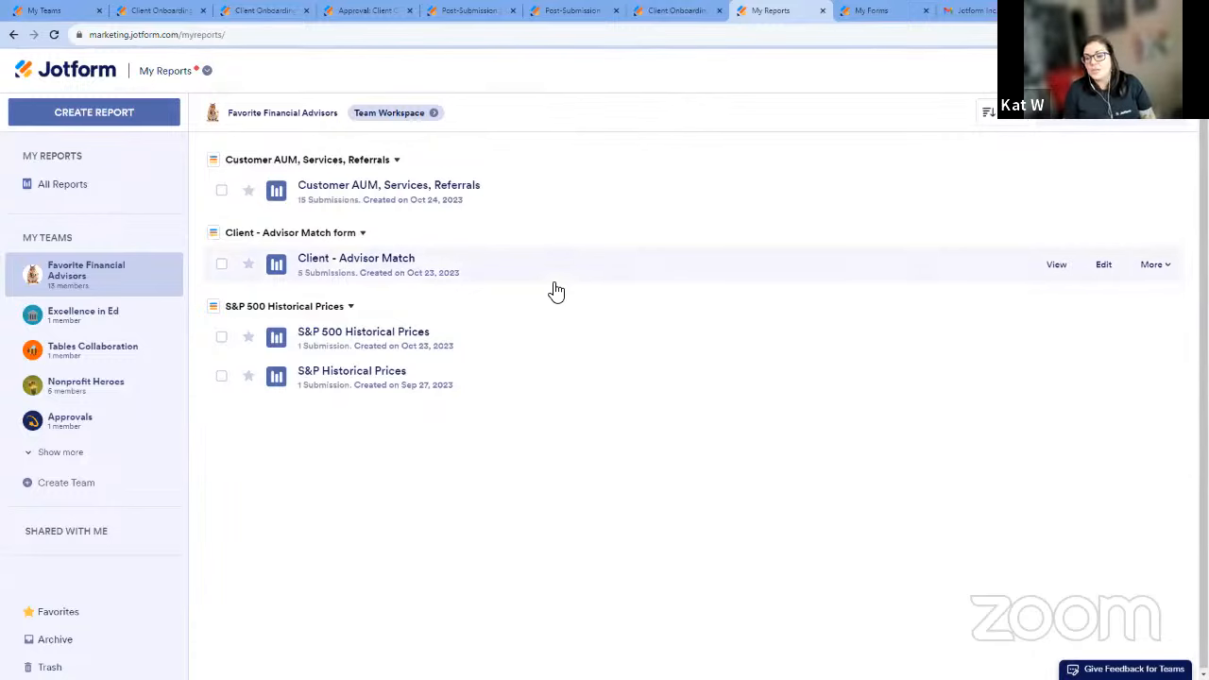
click(154, 126)
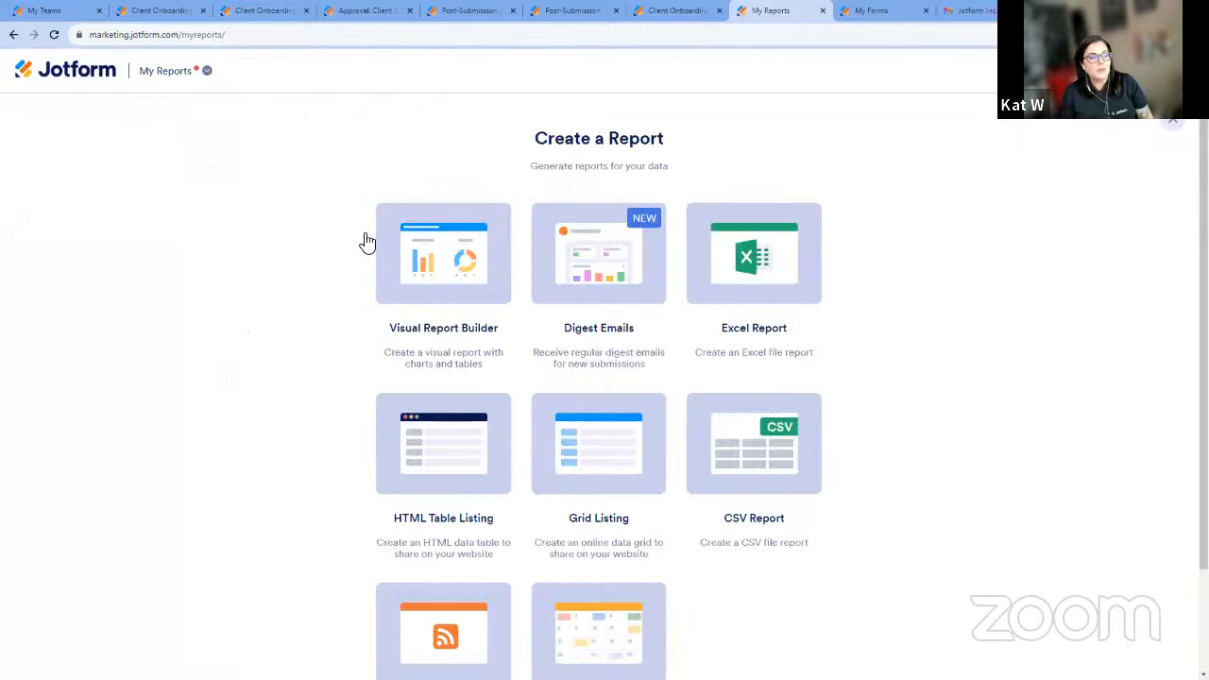
Examine the layout of the daily digest email covering client onboarding, advisor match and referrals.
click(871, 10)
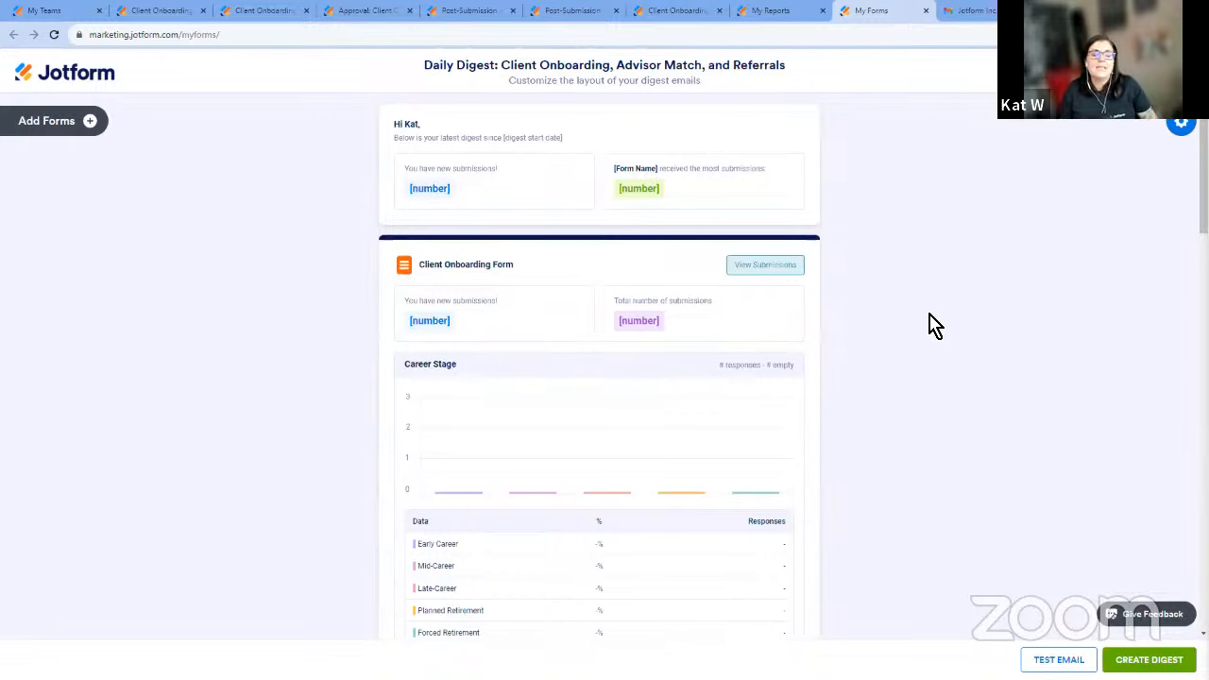
scroll(952, 297, down, 2)
scroll(964, 309, up, 1)
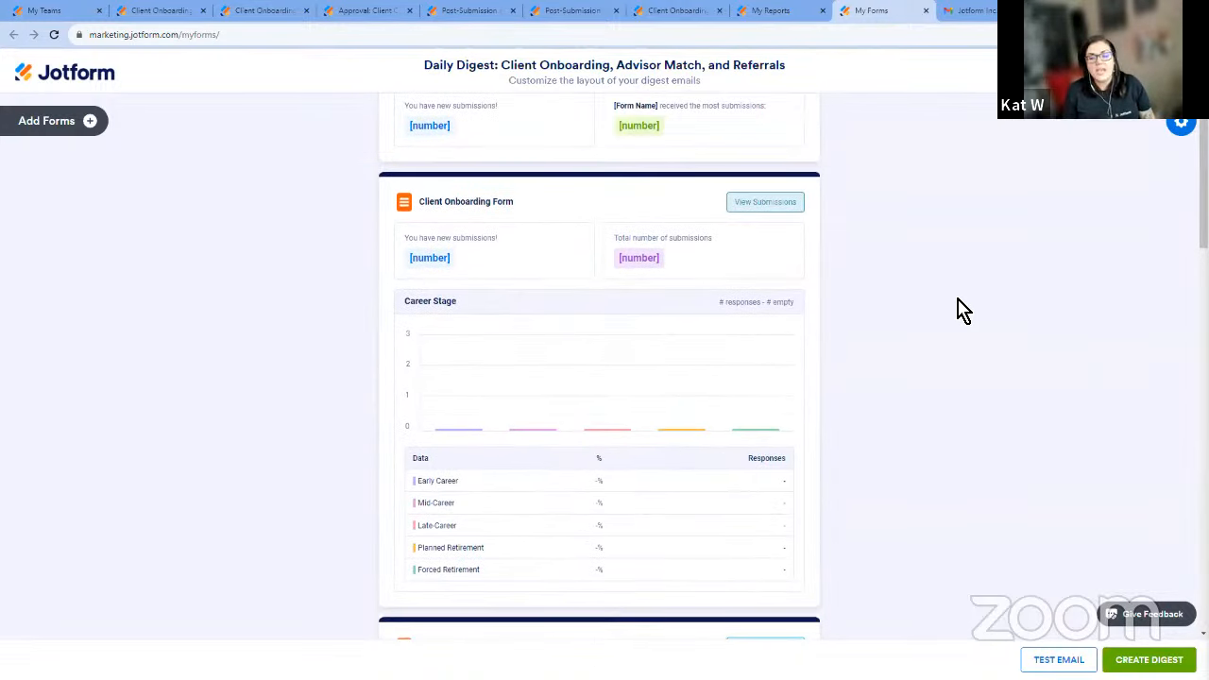
scroll(963, 308, down, 2)
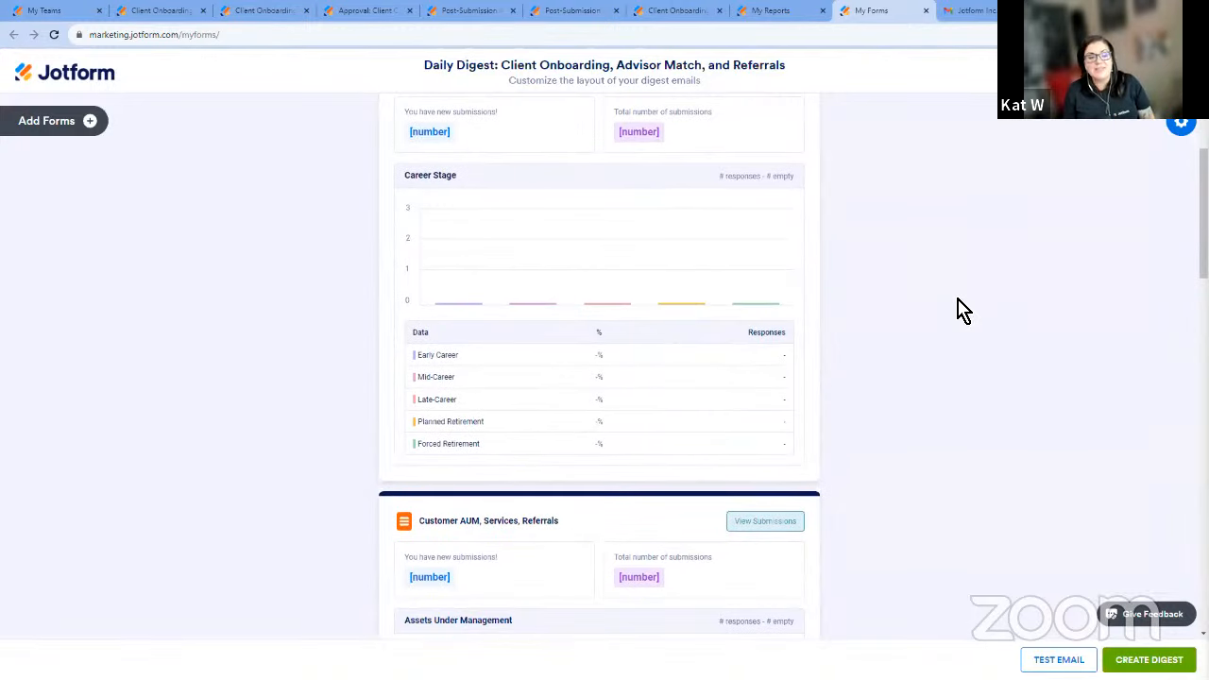
scroll(977, 336, up, 2)
scroll(947, 401, up, 1)
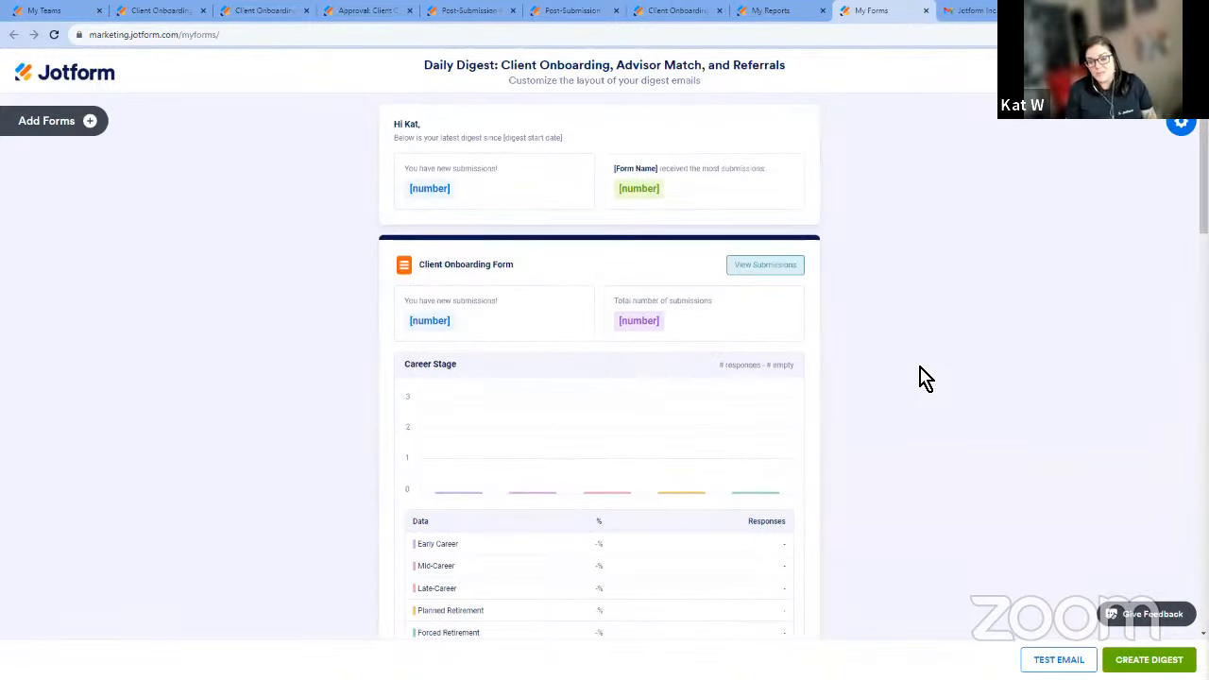
scroll(311, 265, down, 10)
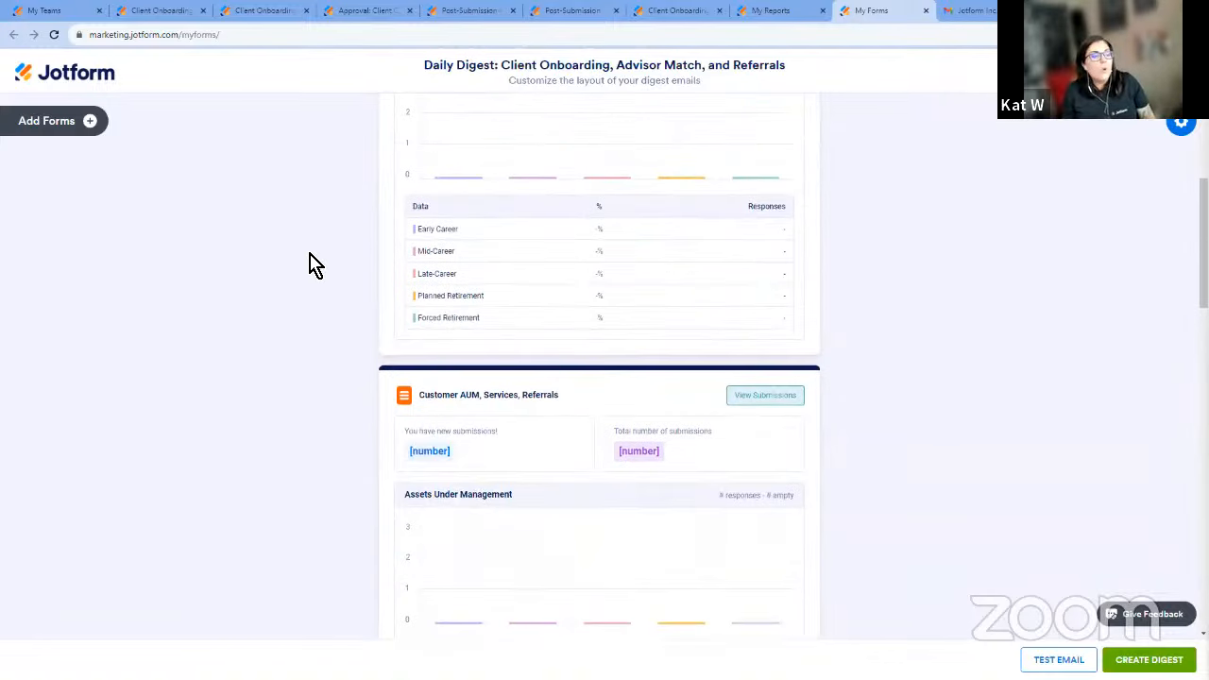
View the forms that can be added to the digest, and the chart and submission settings of the Customer AUM section.
click(61, 121)
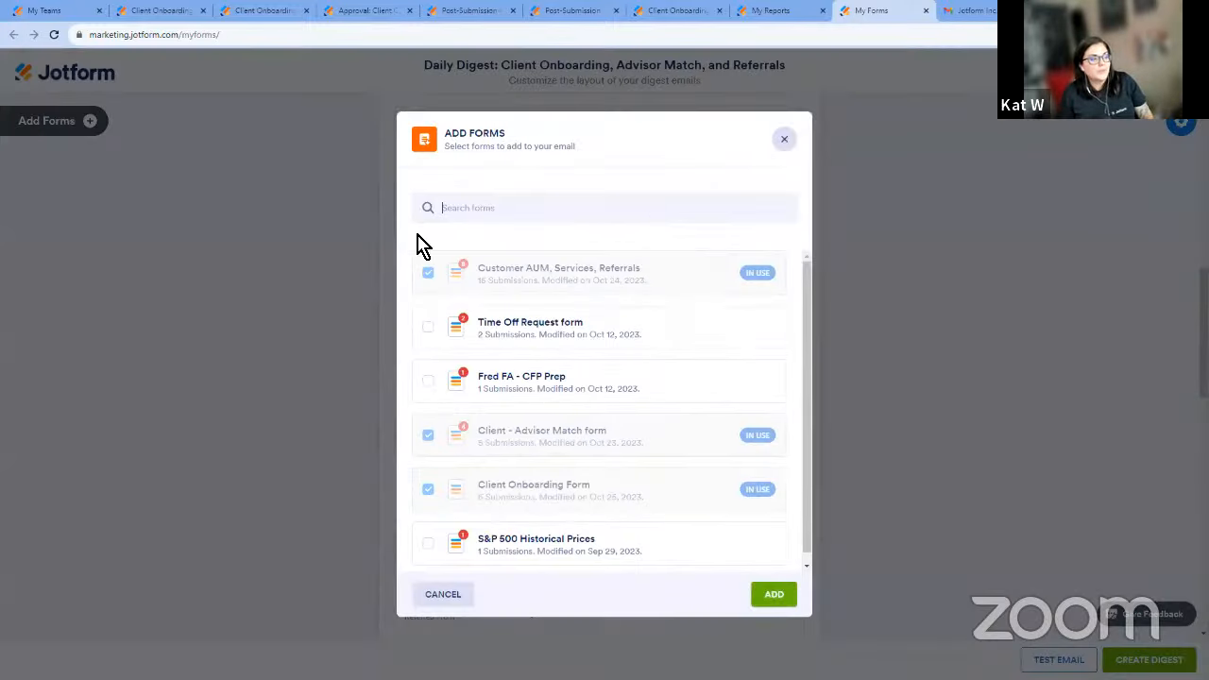
click(784, 141)
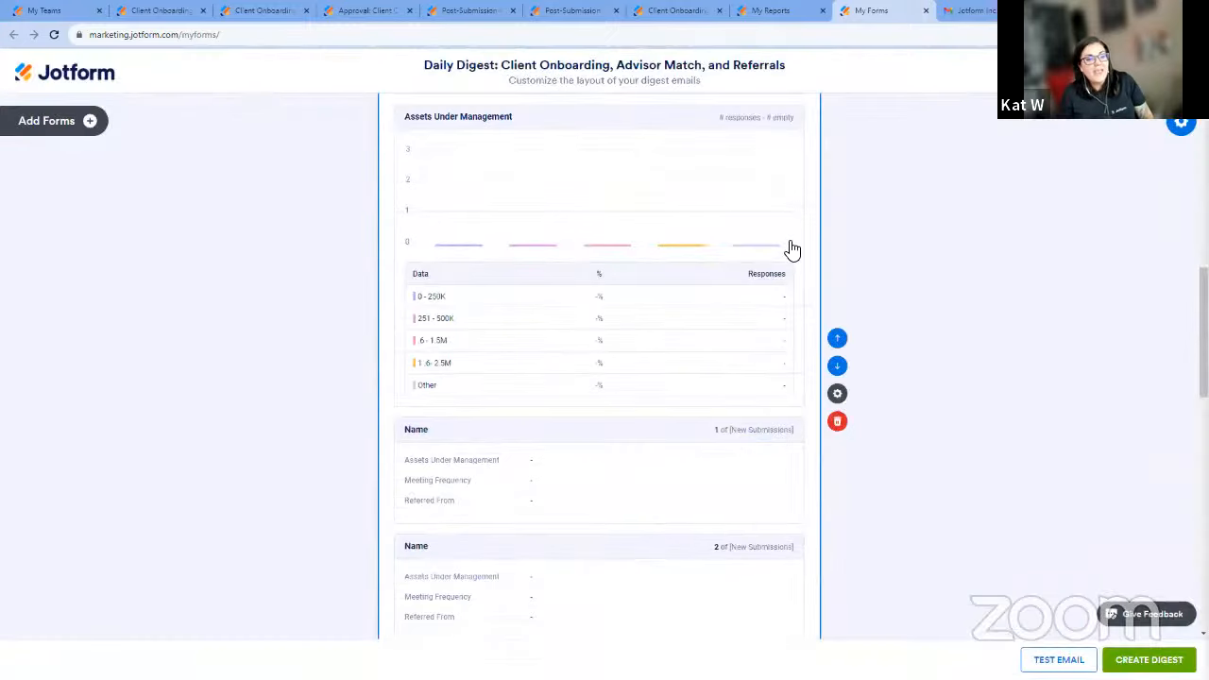
click(838, 395)
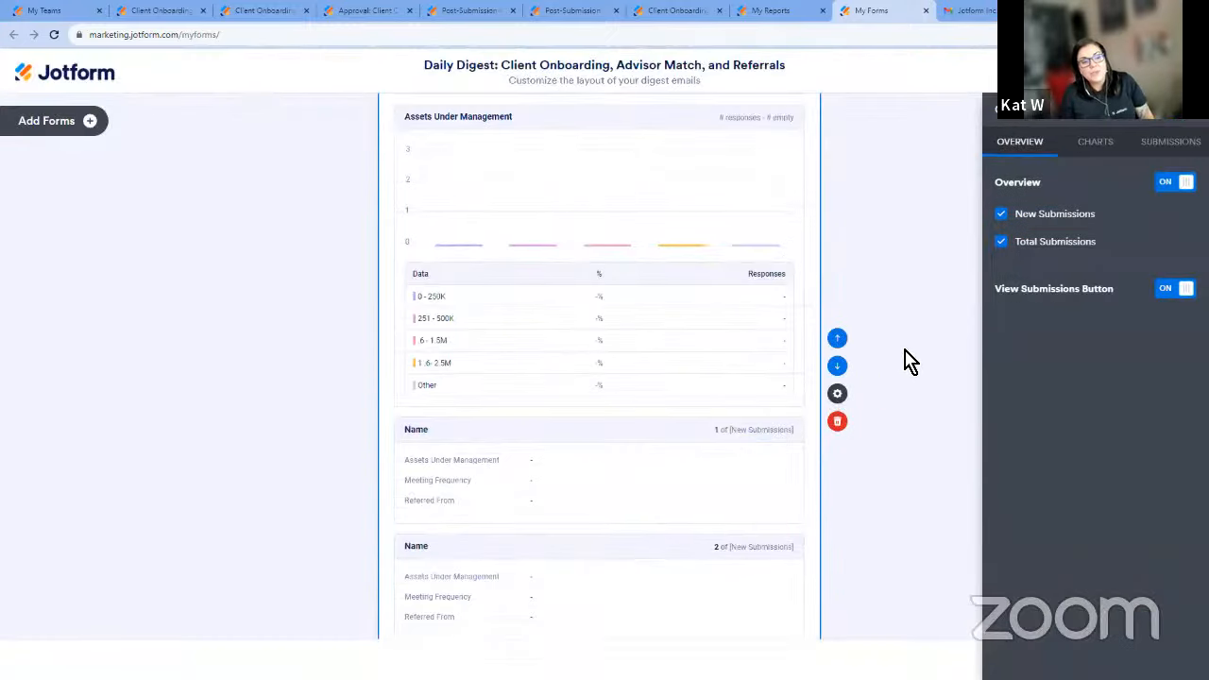
click(1098, 143)
click(1165, 144)
click(1093, 144)
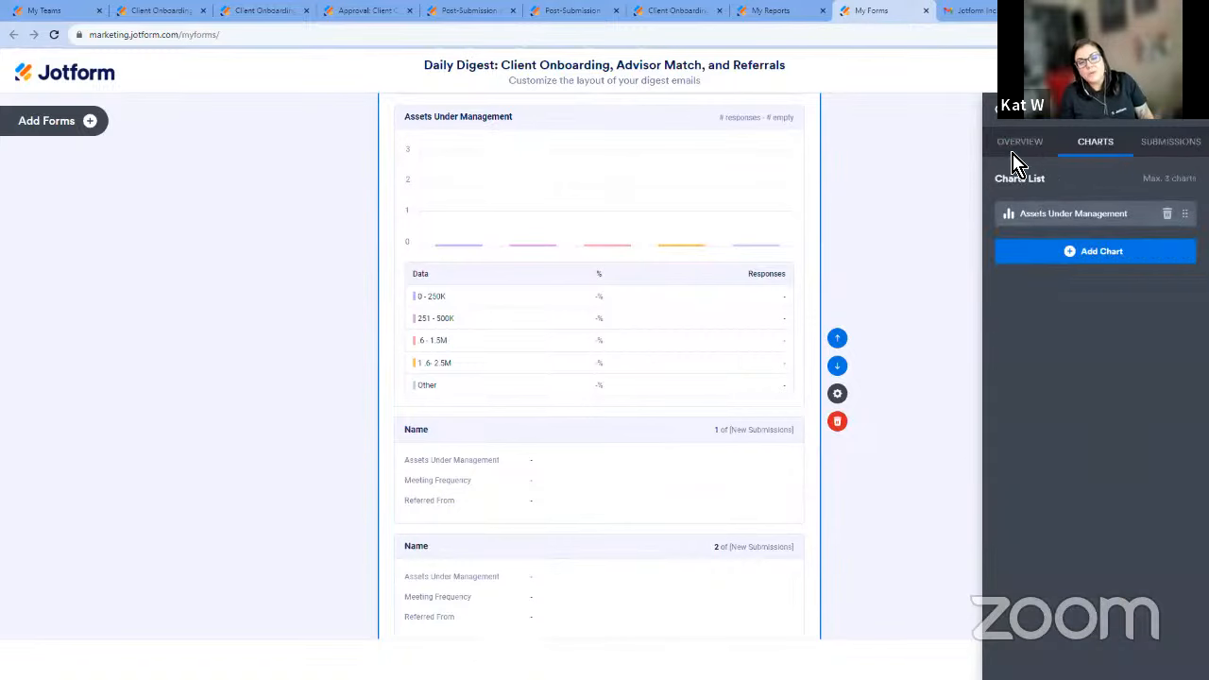
click(1186, 127)
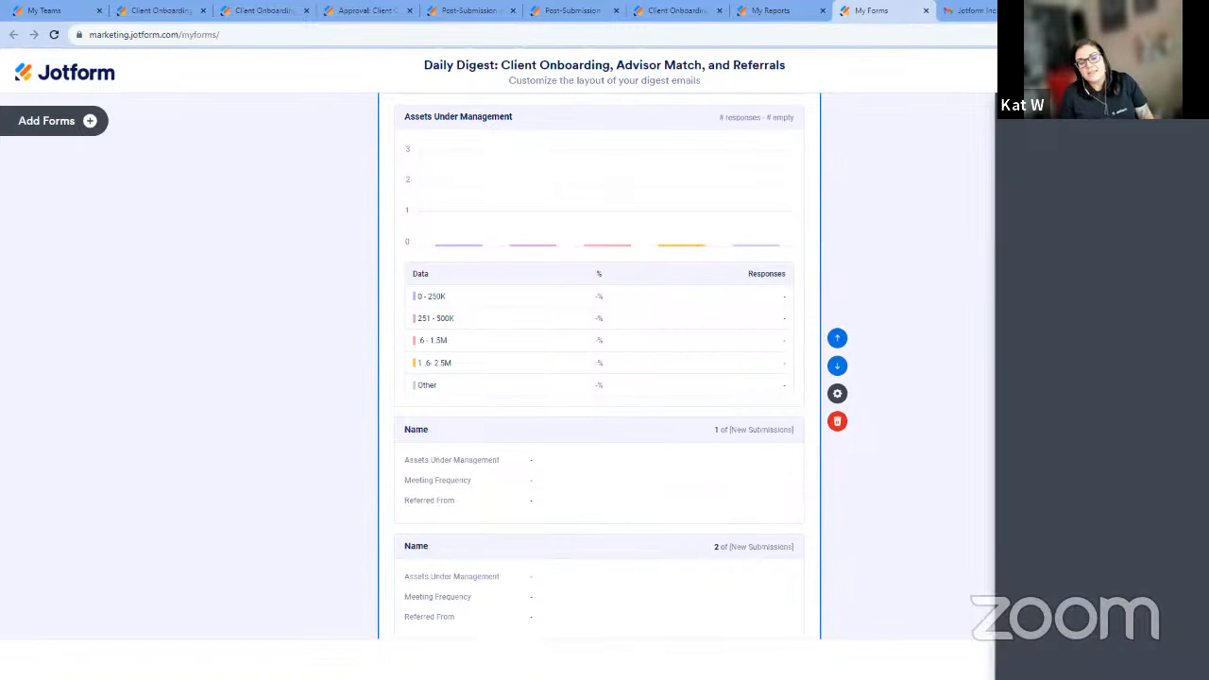
Switch to Gmail and read through the received digest email's charts and individual submission entries.
click(985, 18)
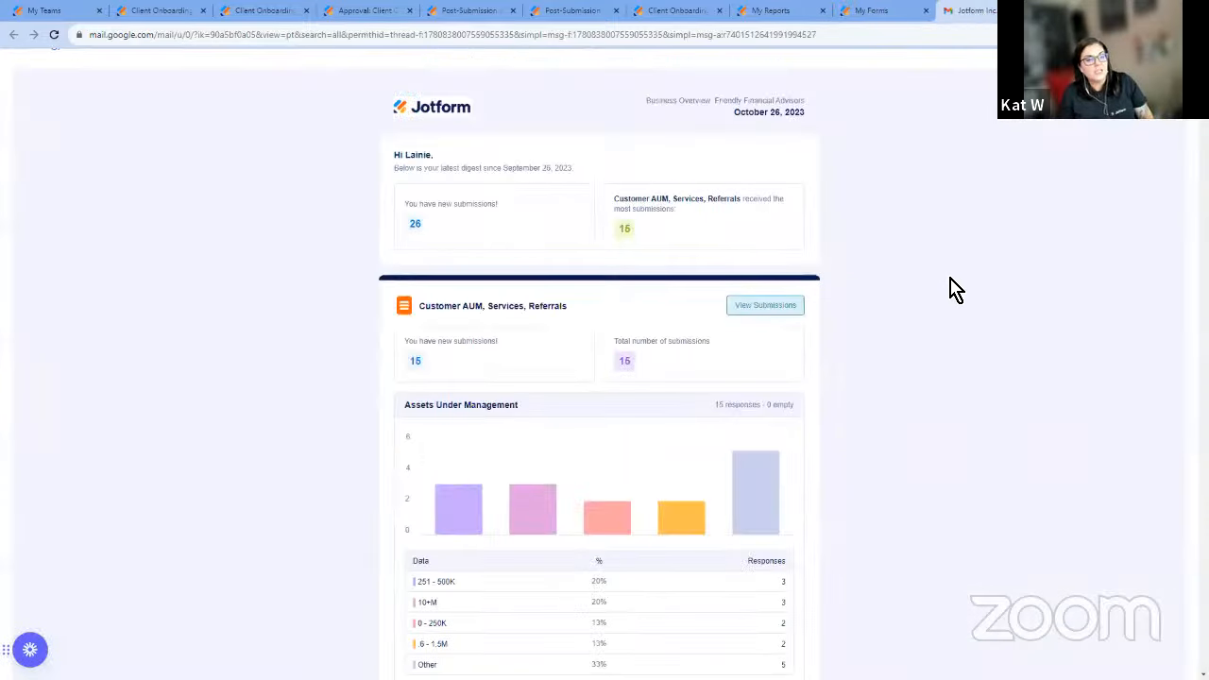
scroll(955, 290, down, 3)
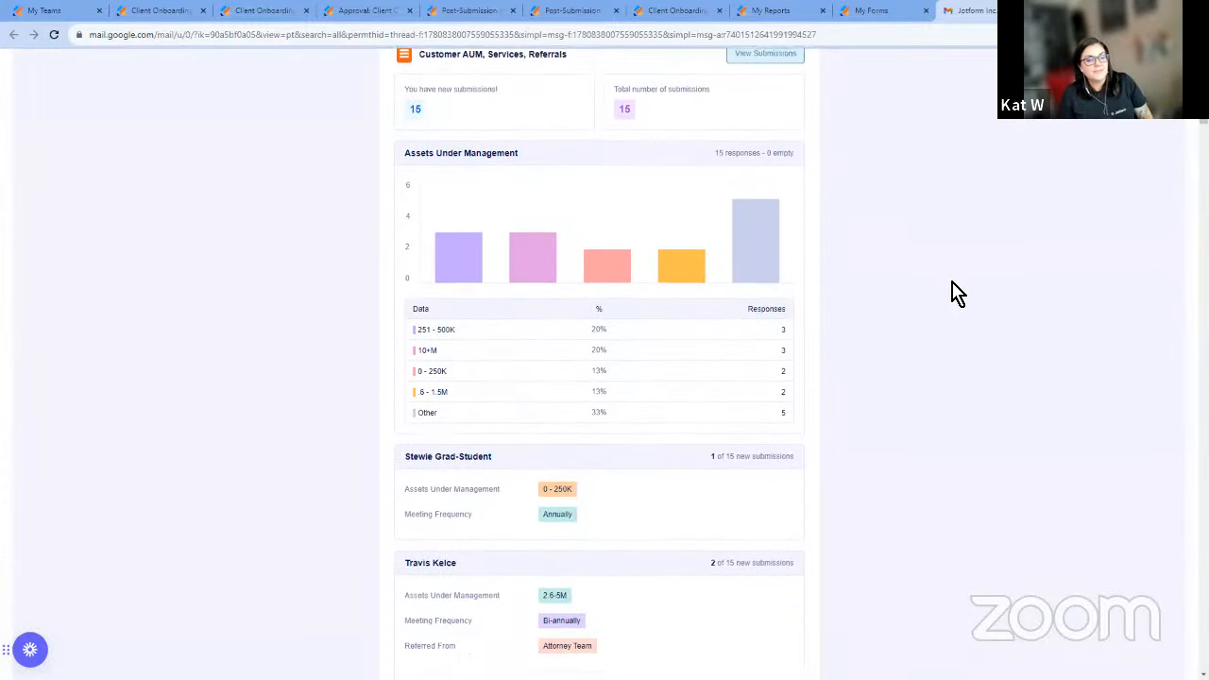
scroll(954, 290, down, 9)
scroll(960, 298, down, 2)
scroll(964, 322, up, 7)
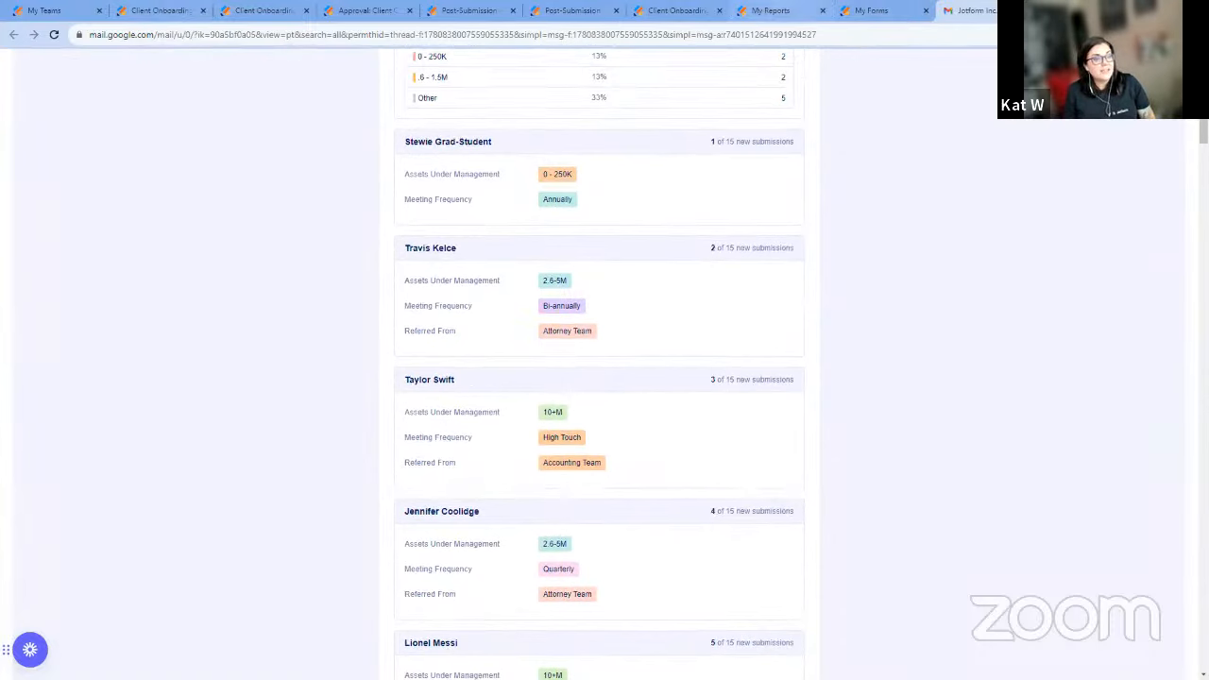
Return to the list of report types on the My Reports page in Jotform.
click(770, 10)
click(871, 10)
click(805, 10)
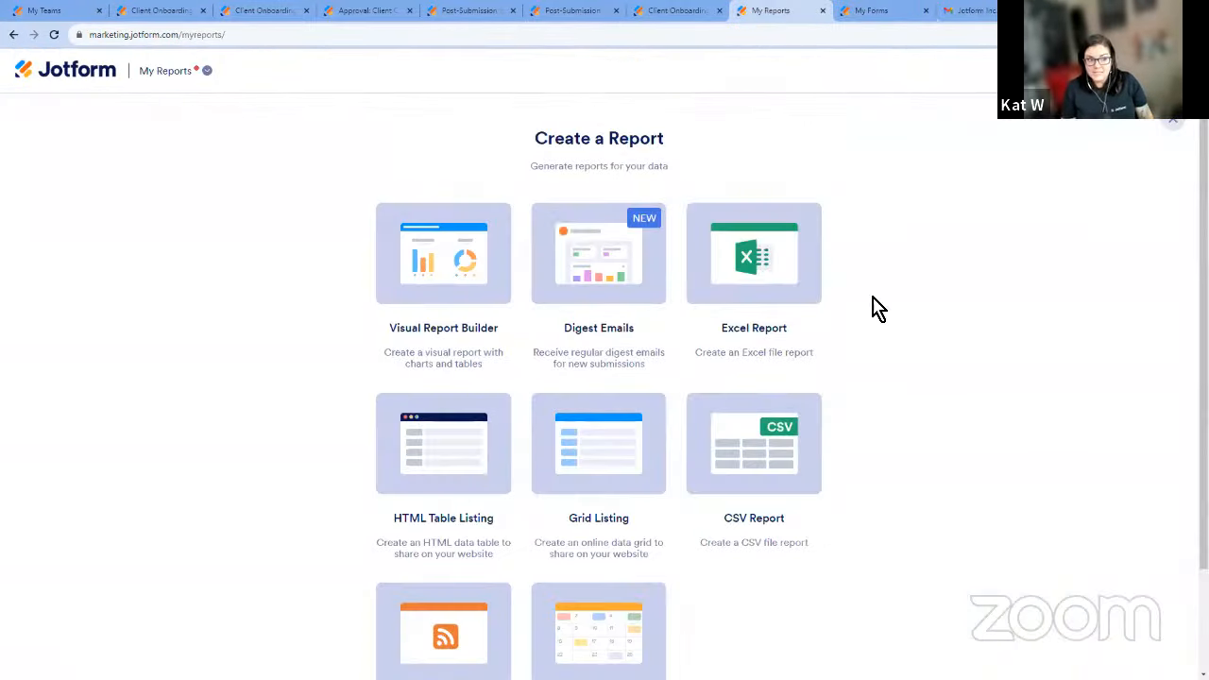